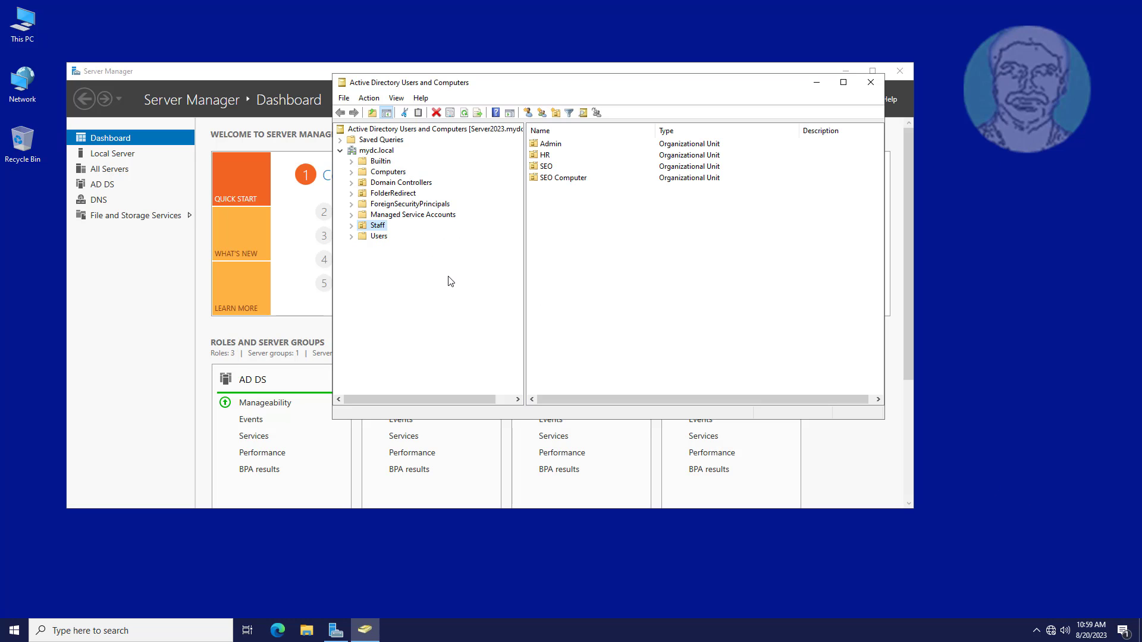
Step: Review the members of the SEO Security Users Group in the SEO unit under Staff
left_click(352, 226)
left_click(393, 261)
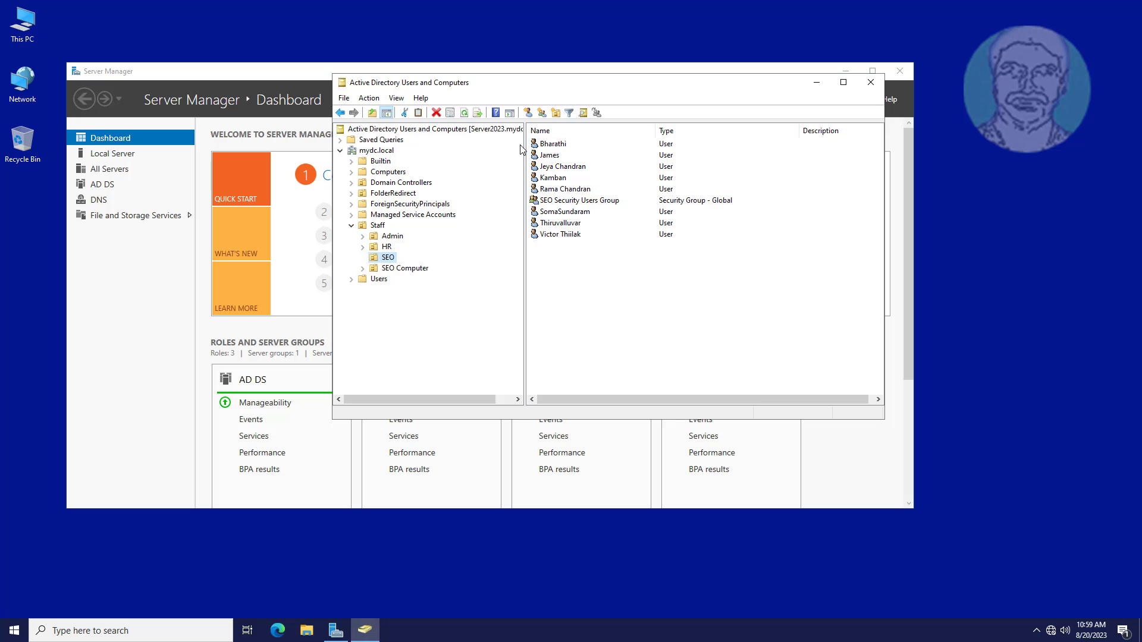
left_click(581, 204)
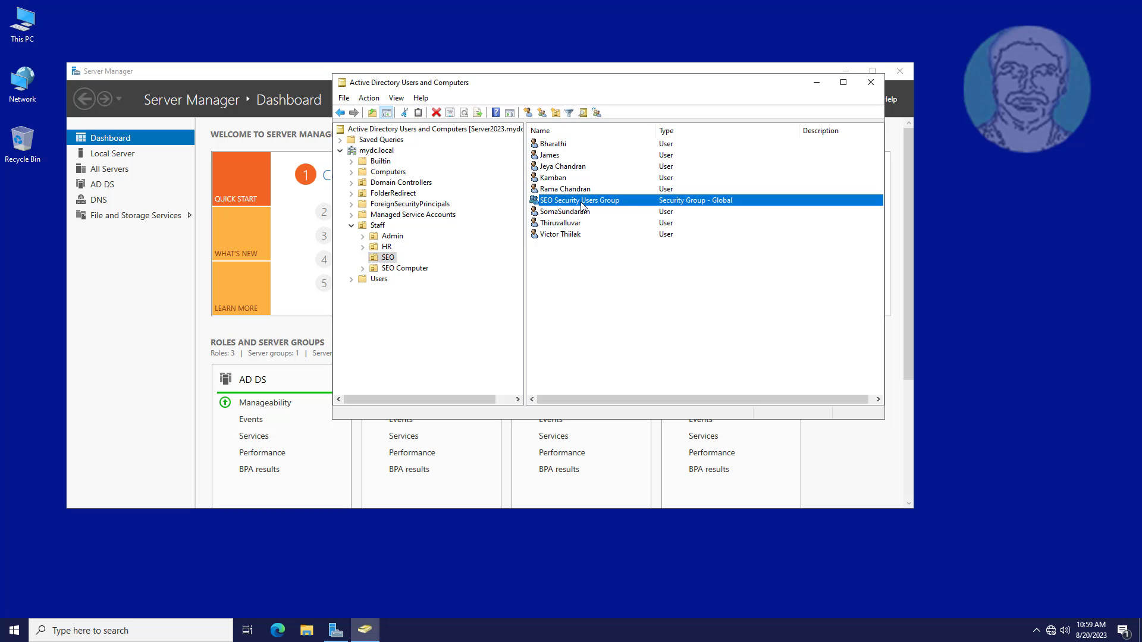
double_click(581, 202)
left_click(539, 140)
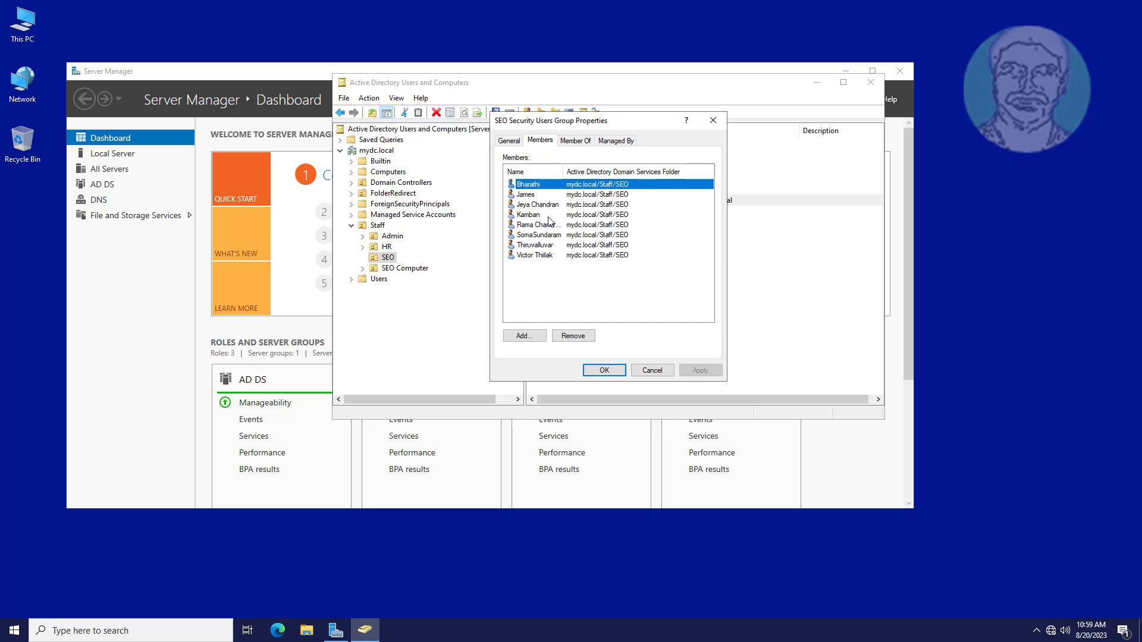
left_click(607, 371)
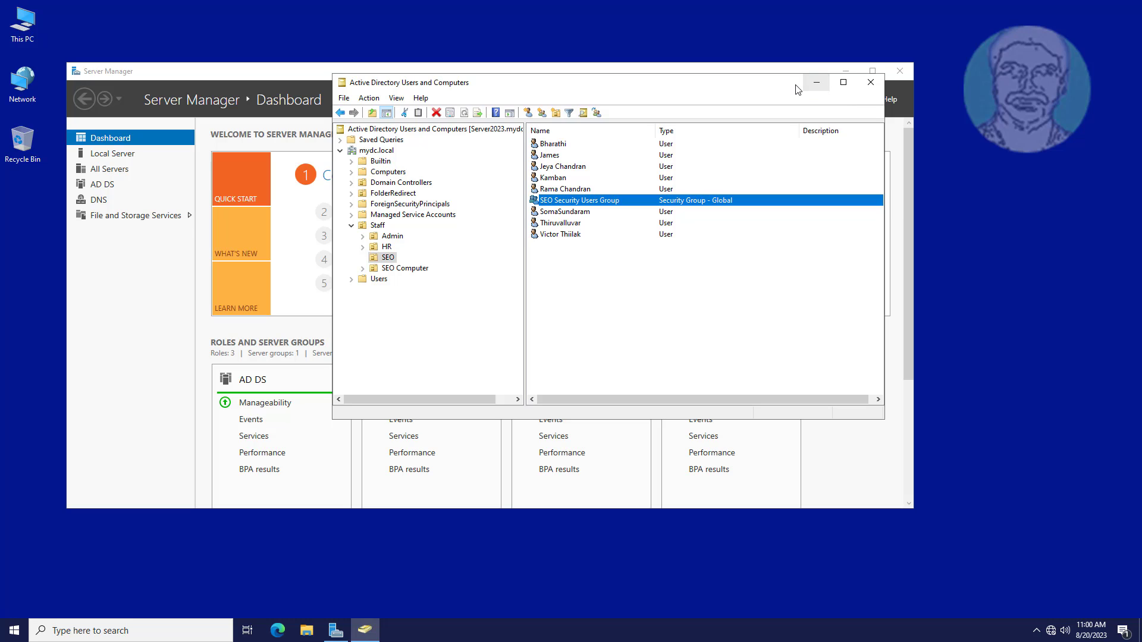
Step: Minimize Active Directory Users and Computers and Server Manager, and open Local Disk (C:) in File Explorer
left_click(815, 88)
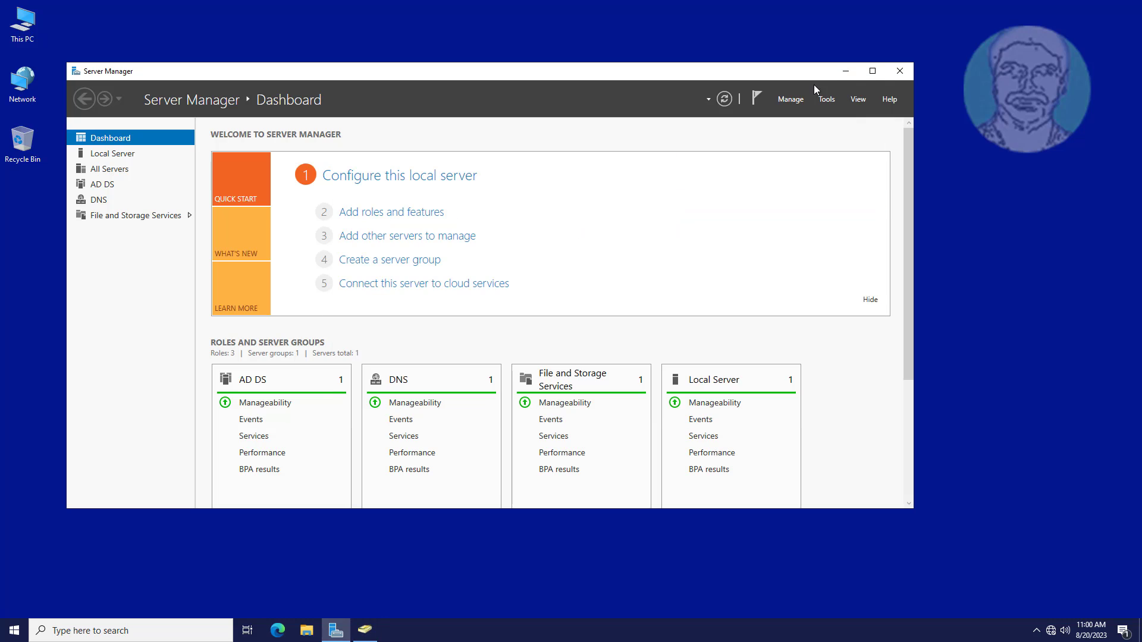
left_click(847, 72)
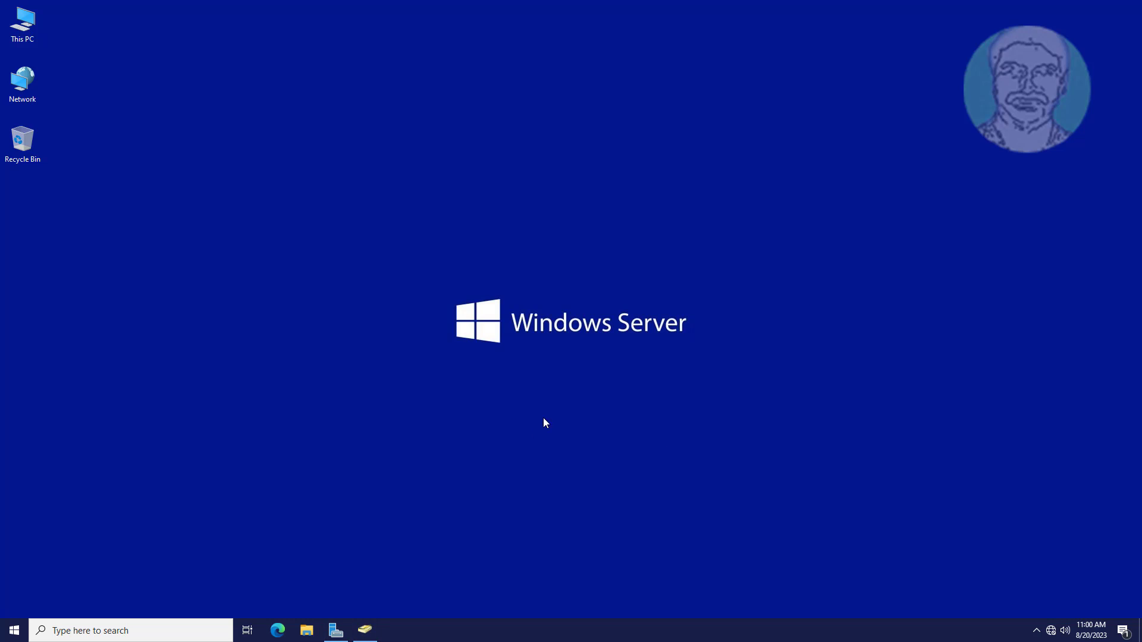
left_click(307, 632)
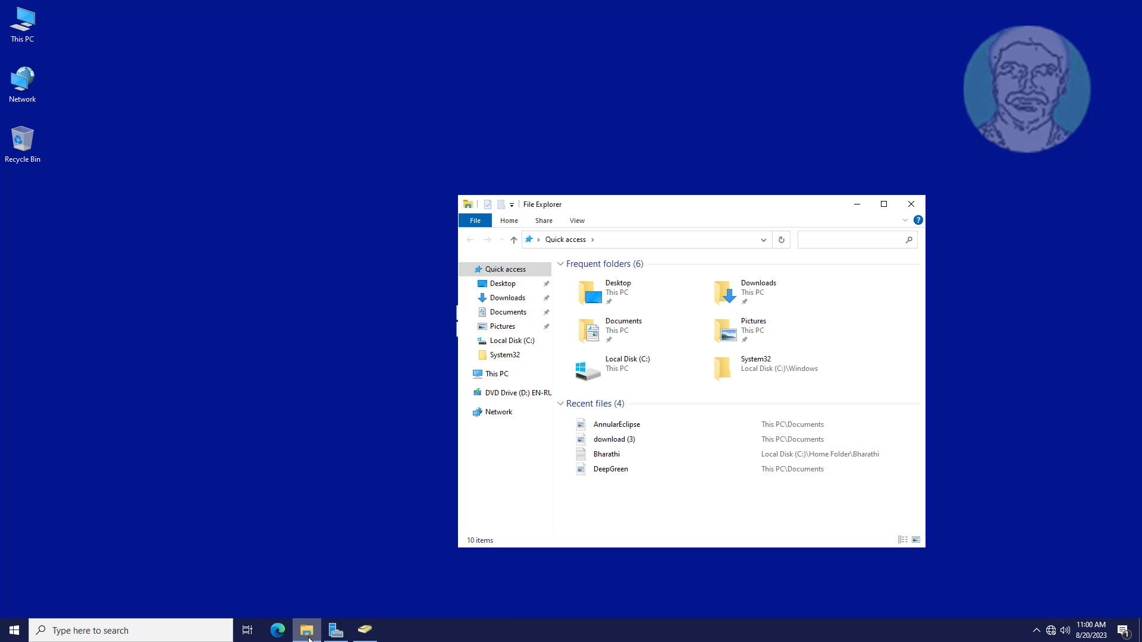
left_click(496, 374)
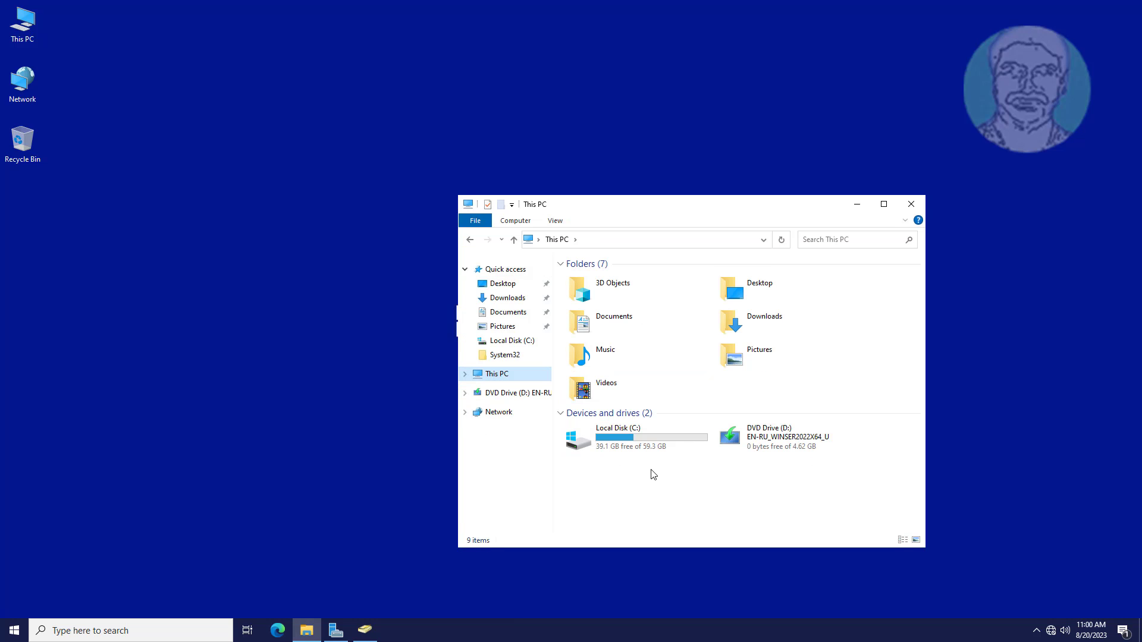
double_click(648, 446)
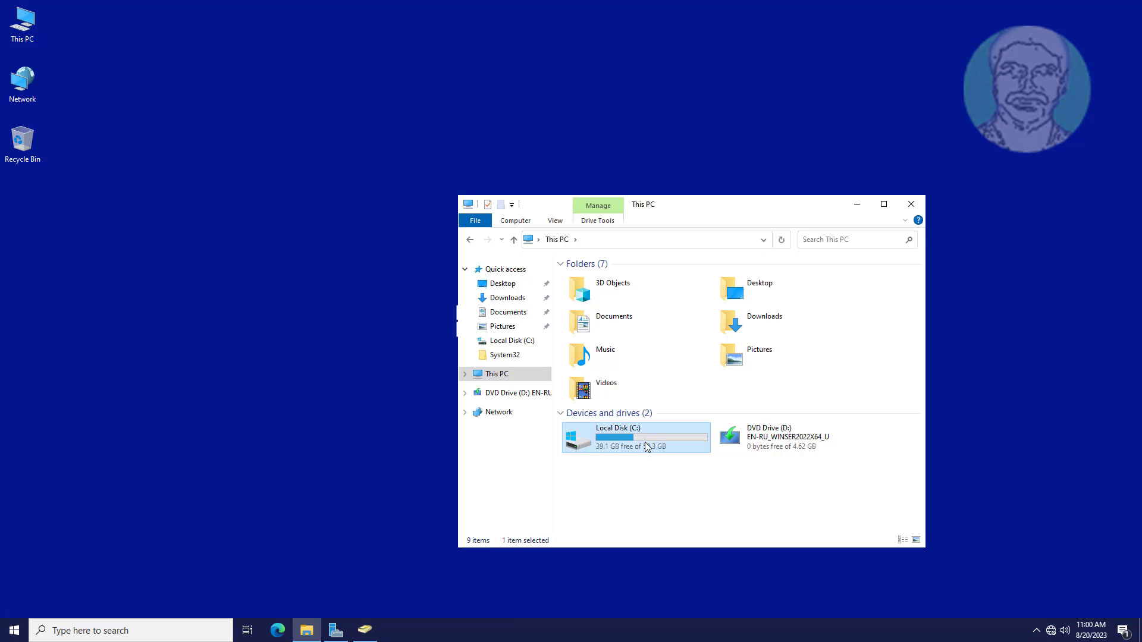
Step: Create a new folder named SEOAudioFolder in the root of Local Disk (C:)
right_click(616, 463)
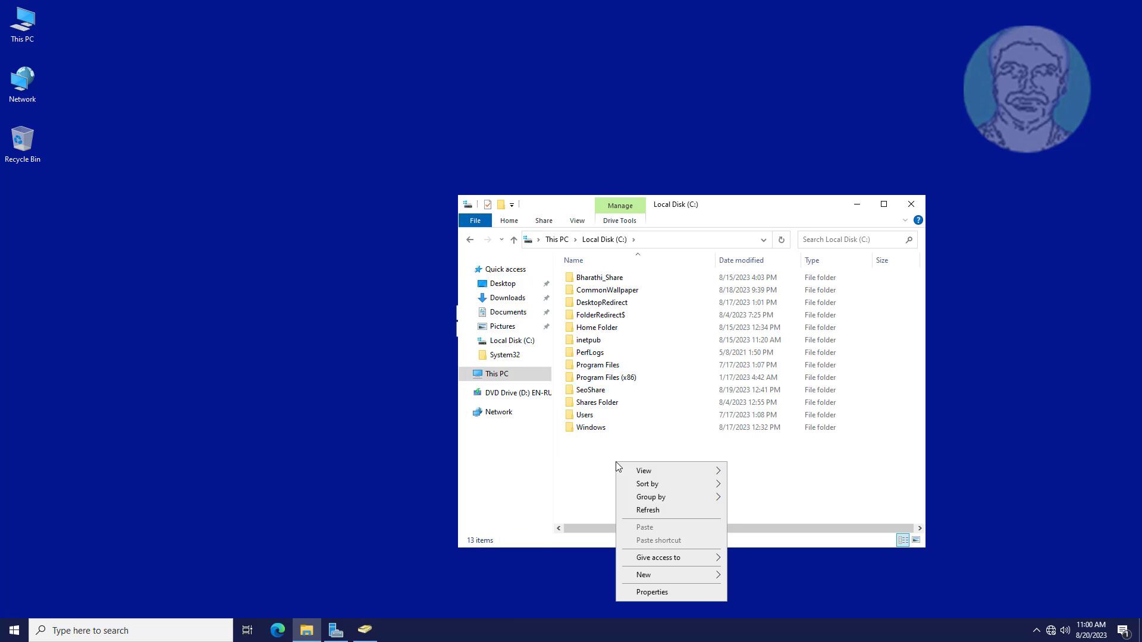
mouse_move(717, 577)
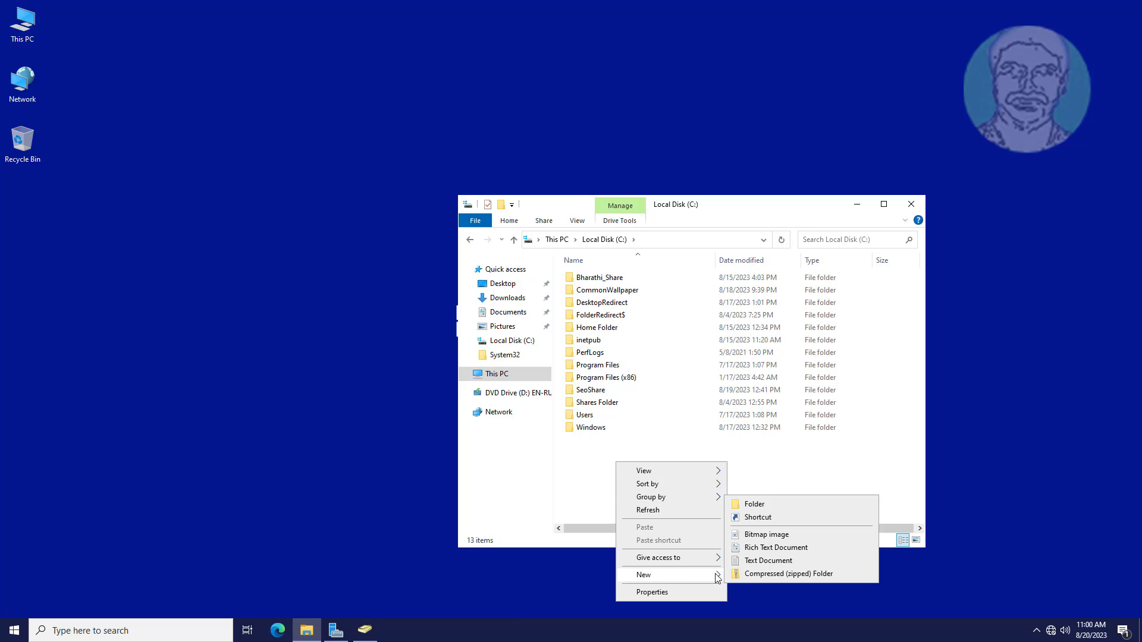
left_click(801, 504)
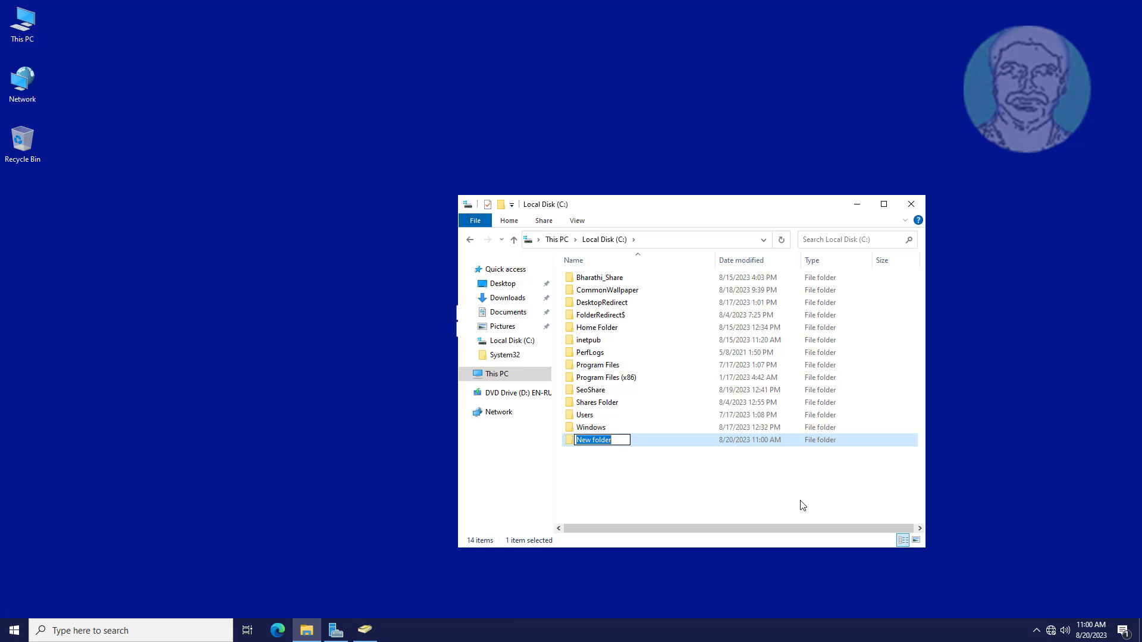
type("Se")
key("BackSpace")
type("EOAudioFolde")
left_click(634, 485)
Step: Enable advanced sharing for SEOAudioFolder under the share name SEOAudioFolder
left_click(619, 444)
right_click(622, 440)
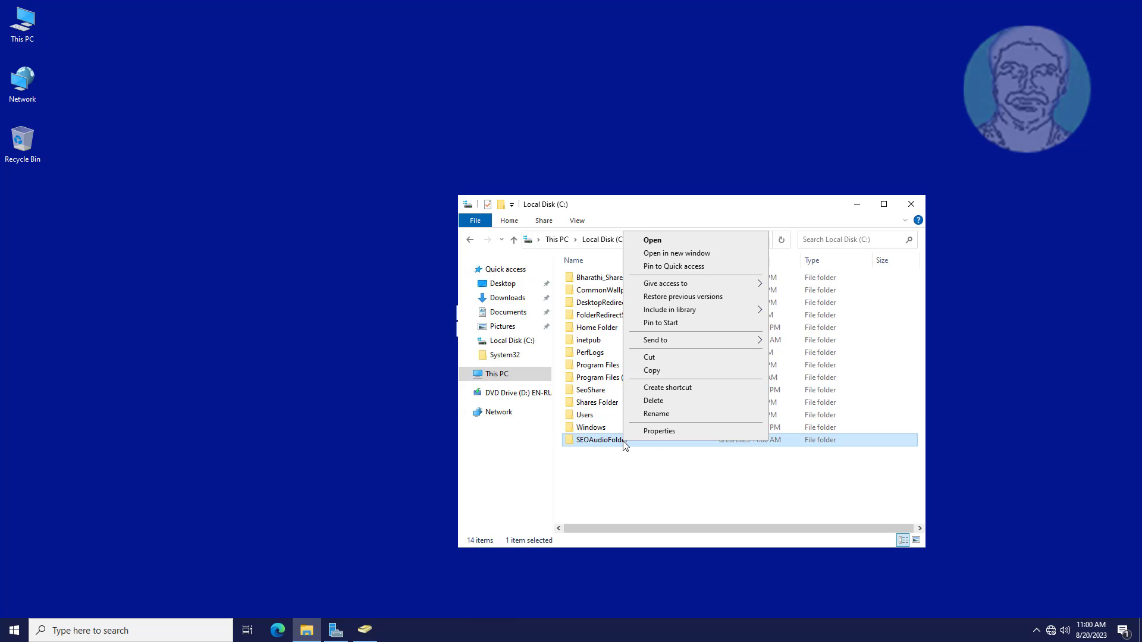
left_click(687, 432)
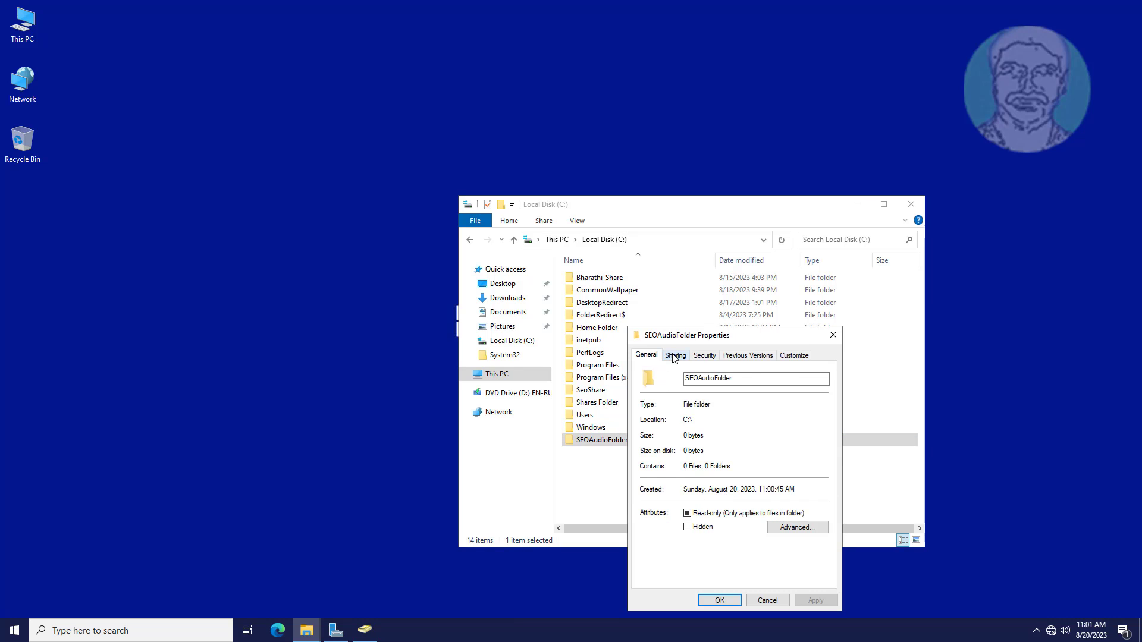
left_click(675, 356)
left_click(708, 498)
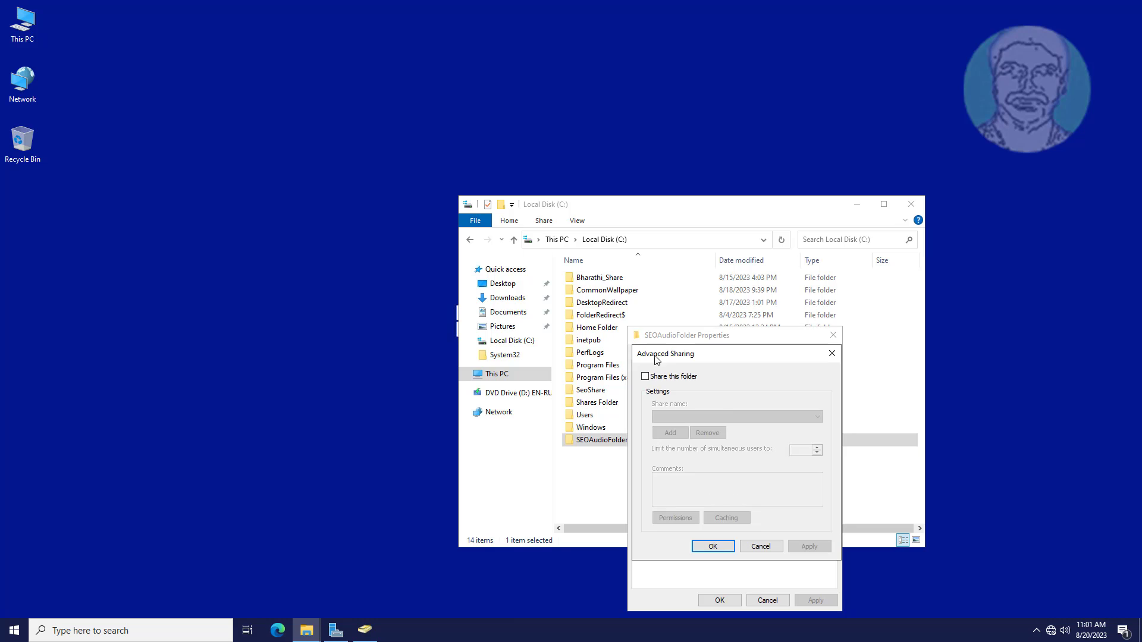
left_click(646, 376)
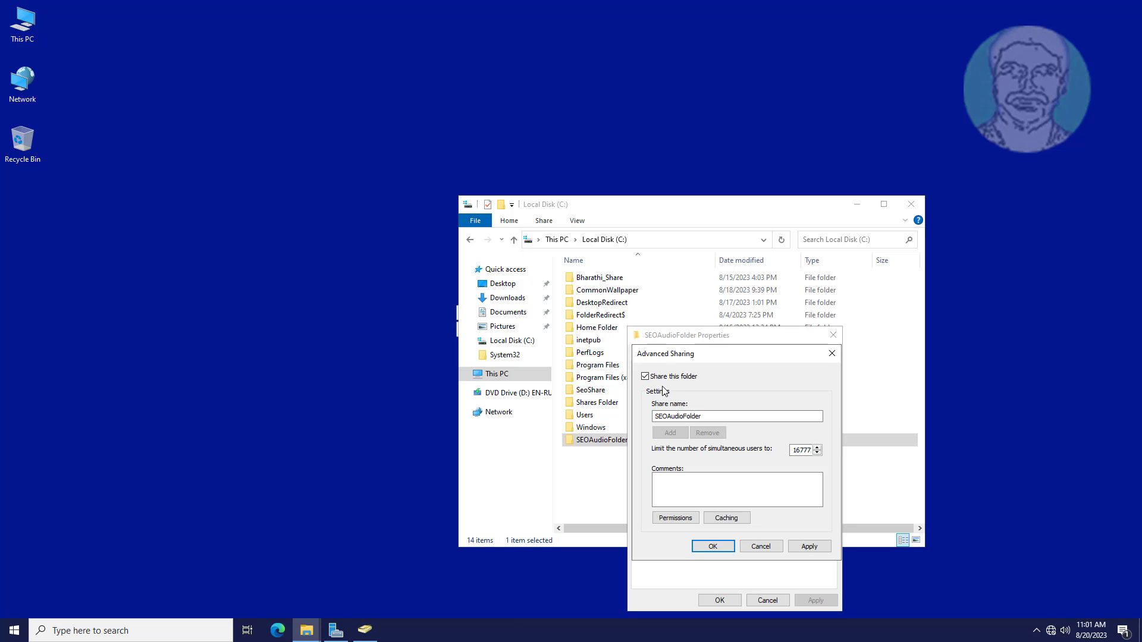
Step: Grant Everyone Full Control in the share permissions of SEOAudioFolder and apply the sharing settings
left_click(688, 519)
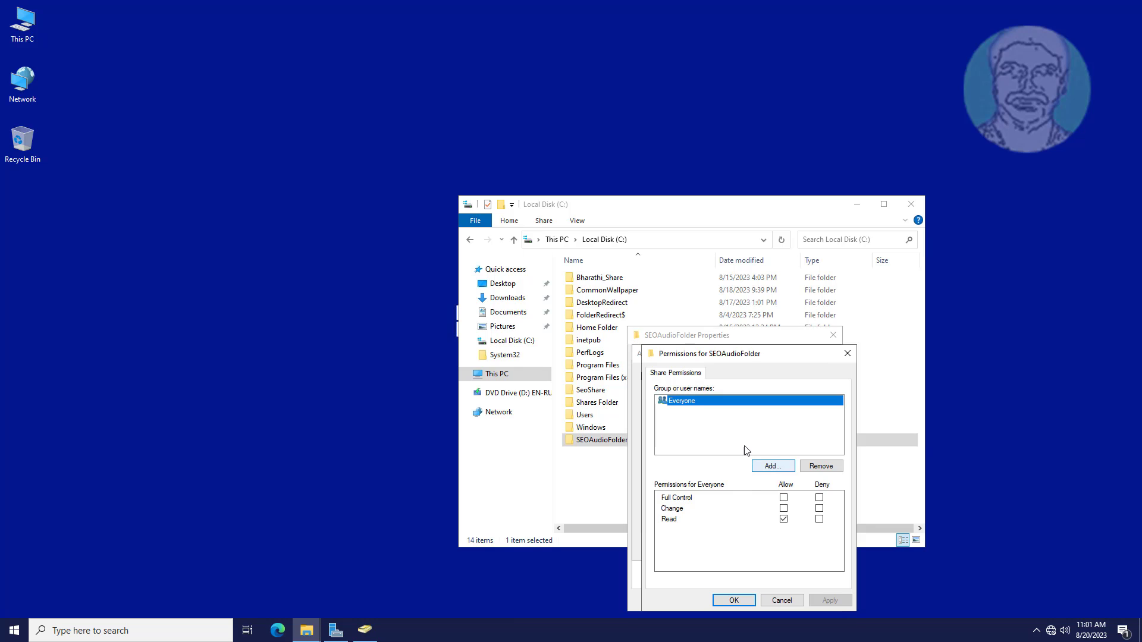
left_click(783, 498)
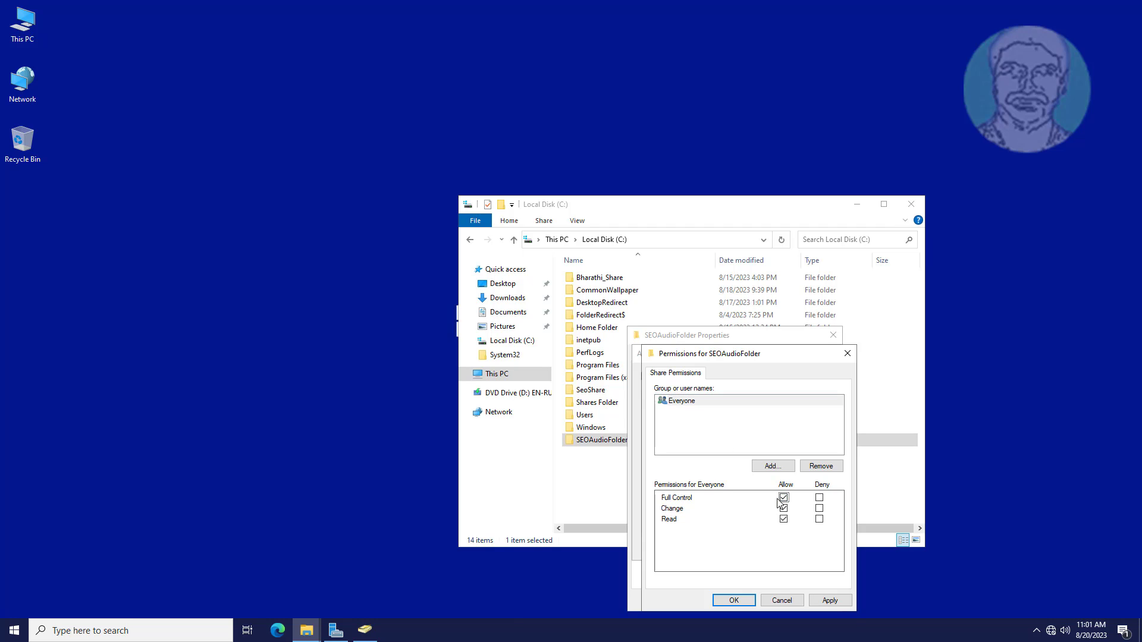
left_click(830, 602)
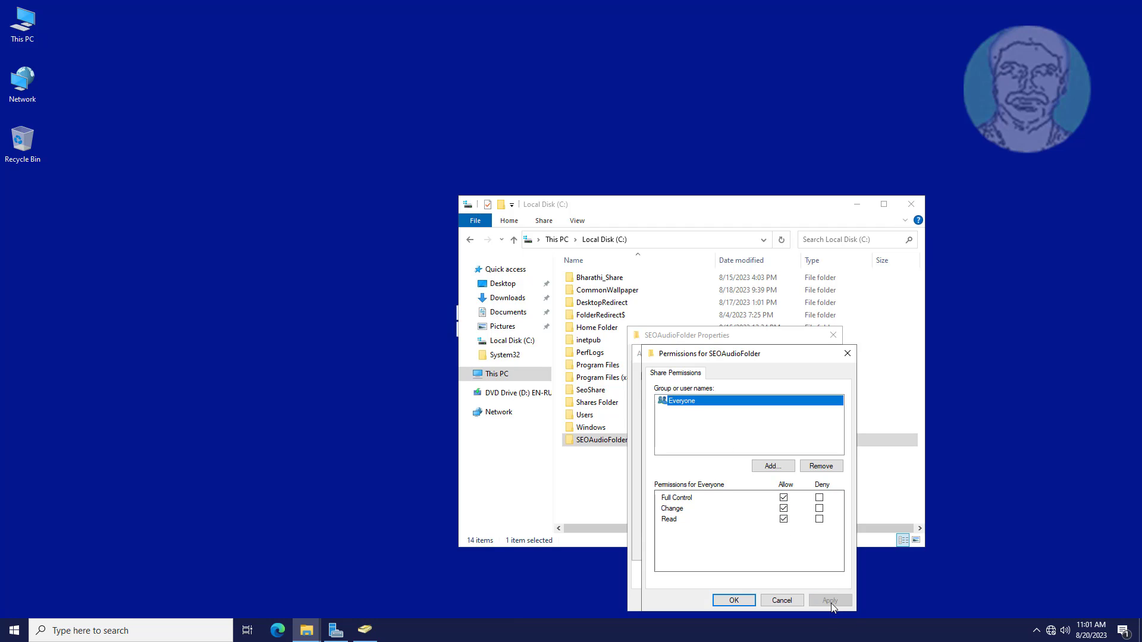
left_click(731, 600)
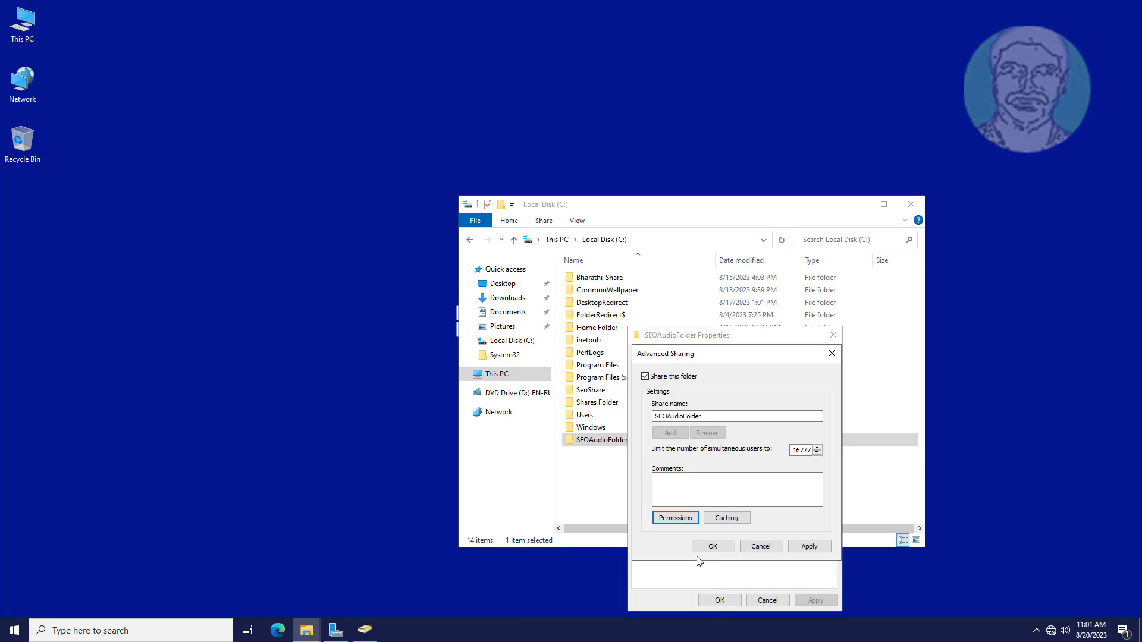
left_click(803, 546)
left_click(713, 546)
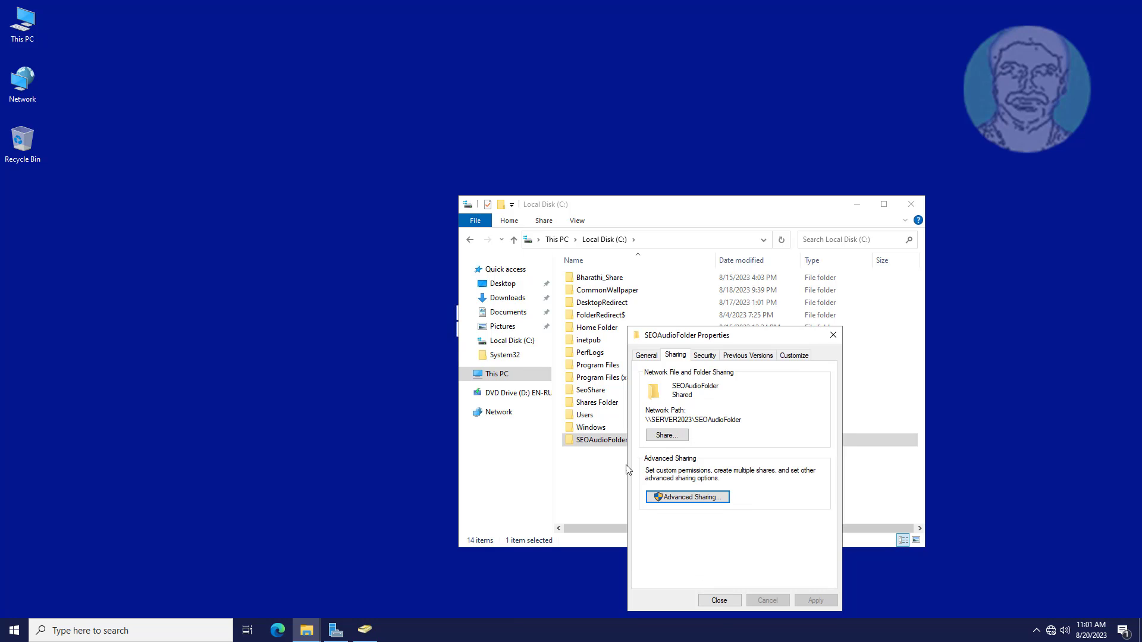
Step: Disable inheritance in the advanced security settings of SEOAudioFolder, converting the inherited permissions into explicit ones
left_click(709, 356)
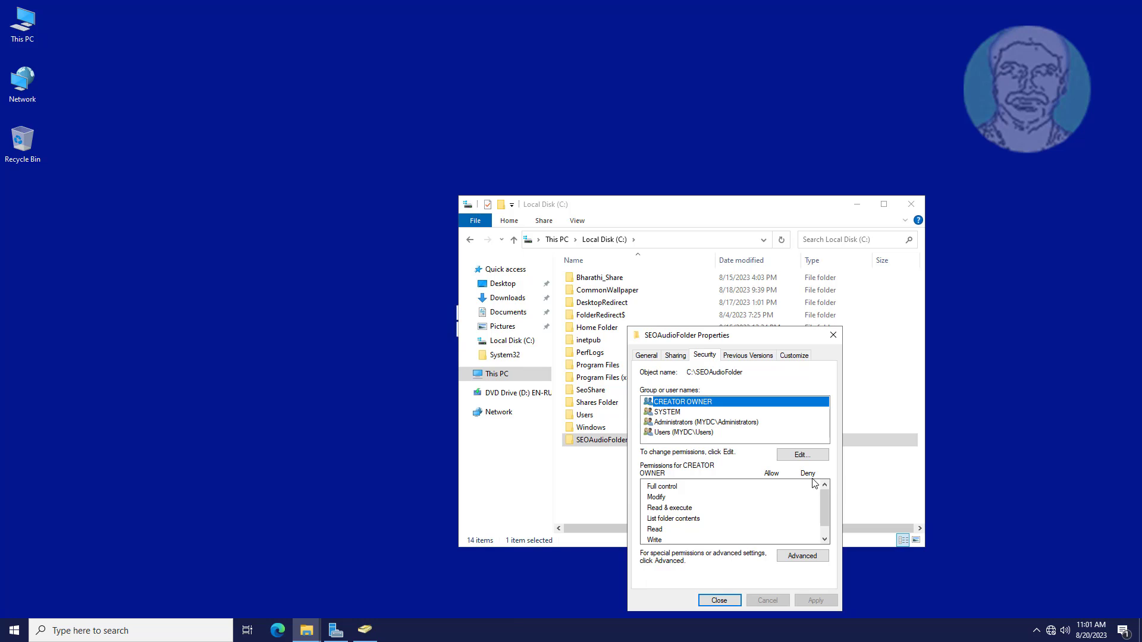
left_click(802, 556)
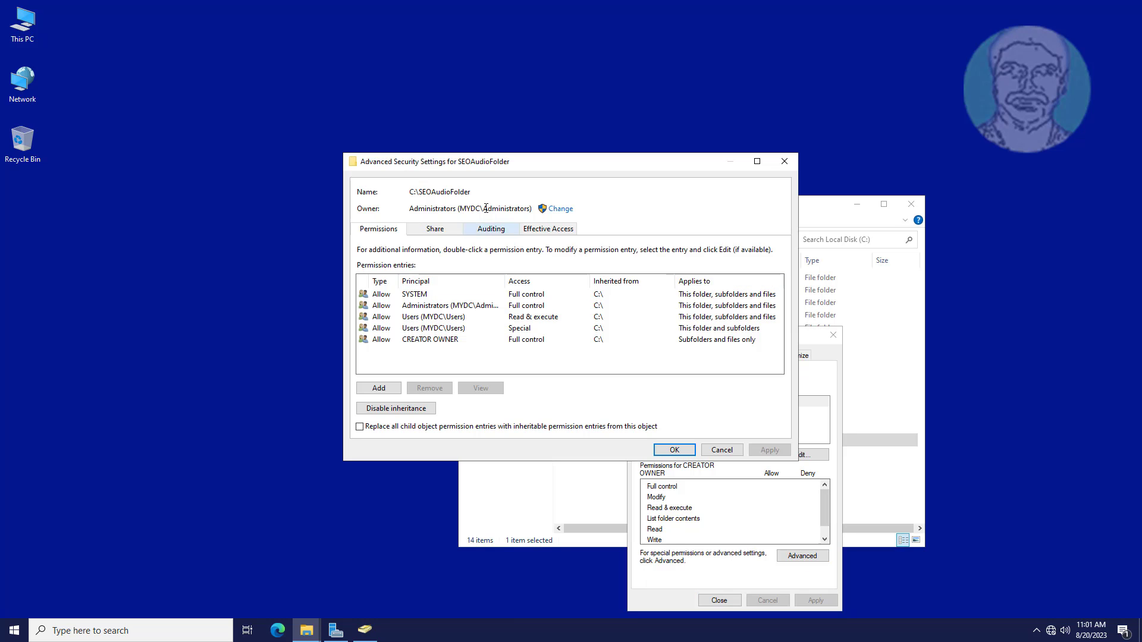
left_click(414, 410)
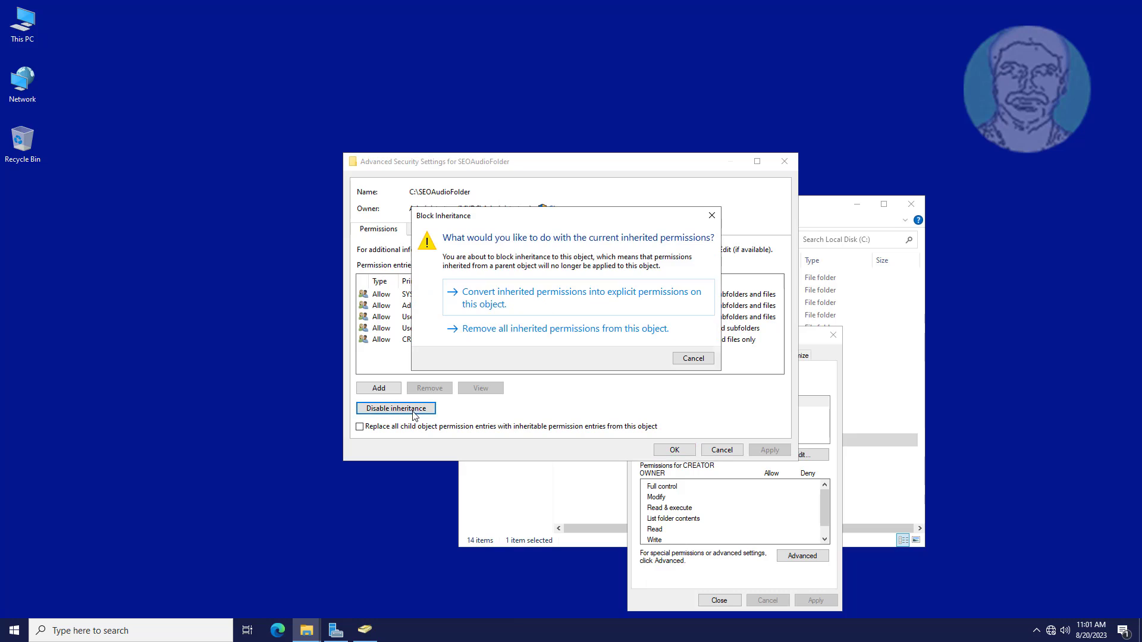
left_click(613, 300)
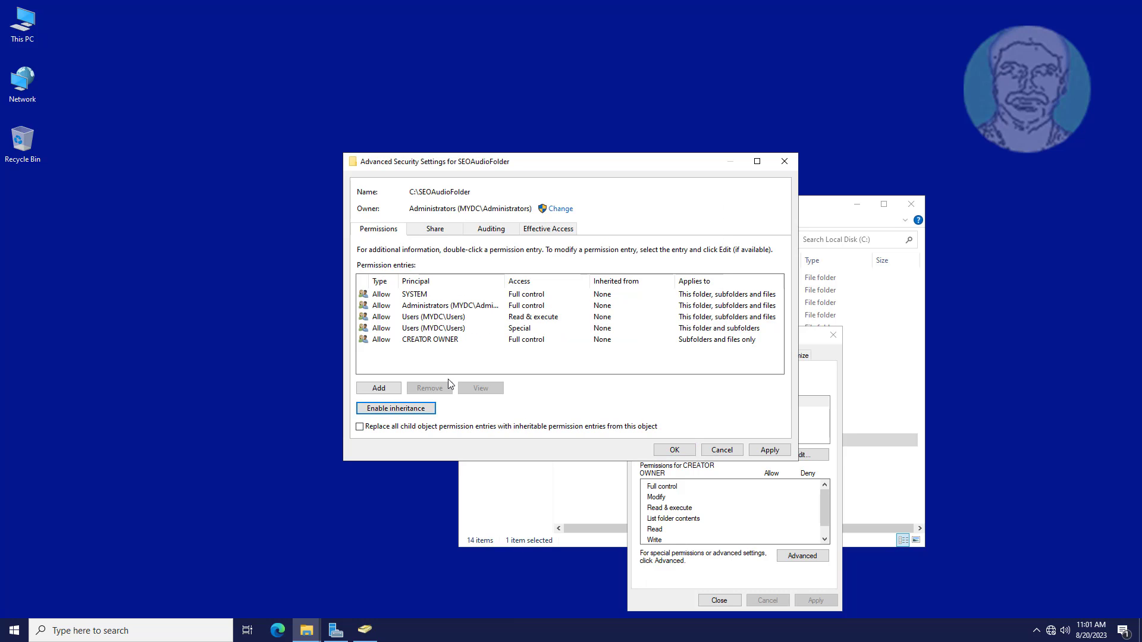
Step: Remove both Users permission entries, Special and Read & execute, from SEOAudioFolder
left_click(455, 328)
left_click(439, 391)
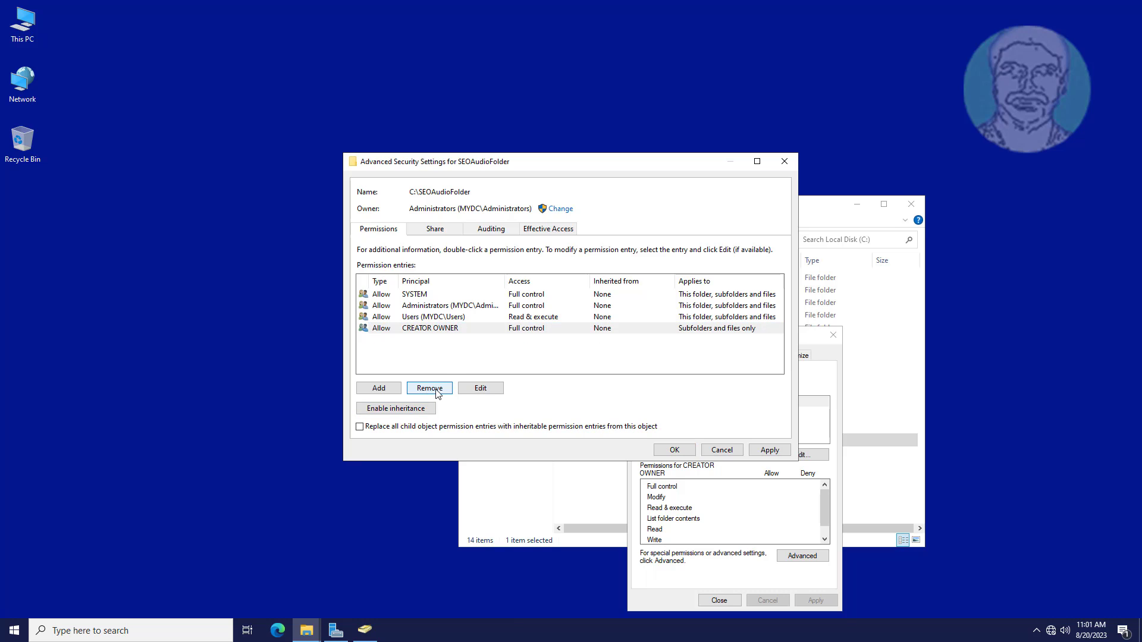
left_click(455, 317)
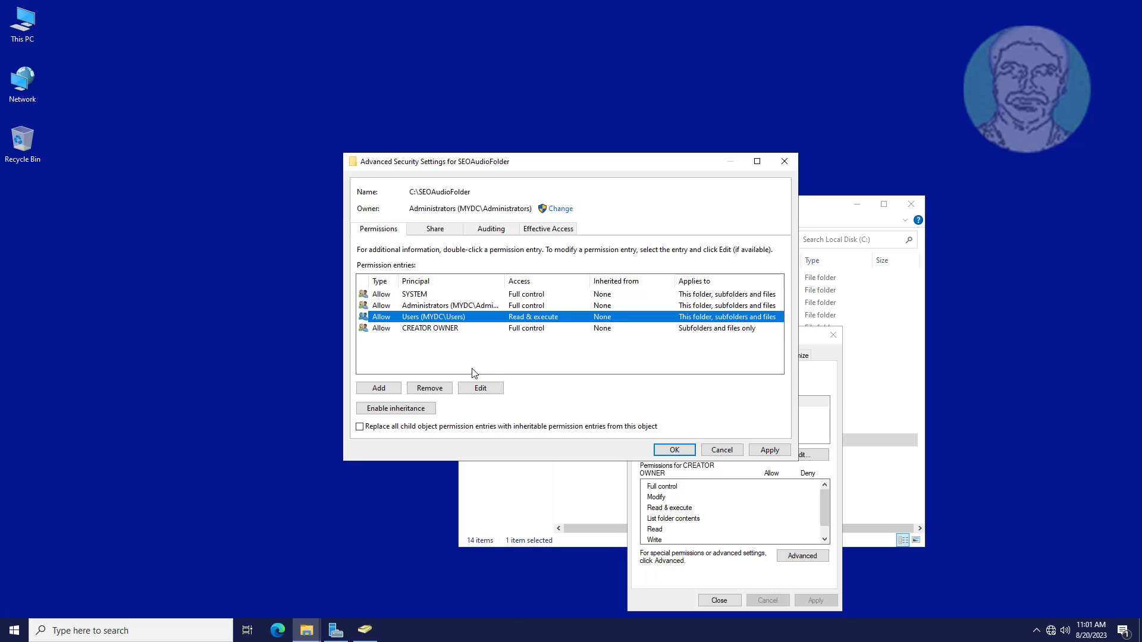
left_click(430, 390)
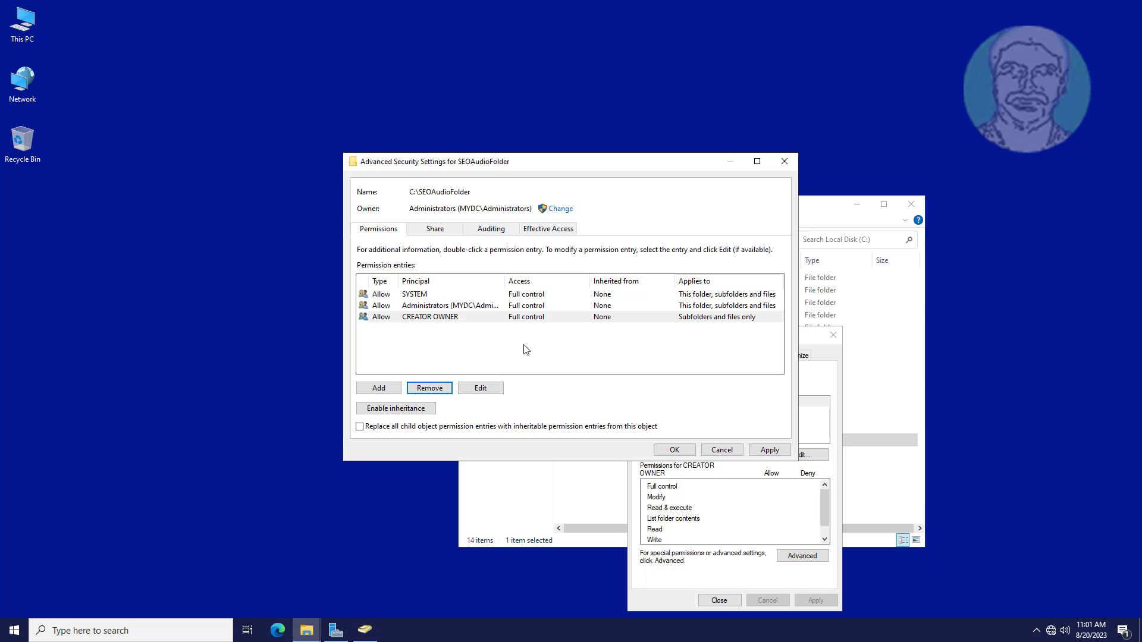
Step: Add an Allow permission entry giving the SEO Security Users Group Full control of SEOAudioFolder, and apply it
left_click(396, 388)
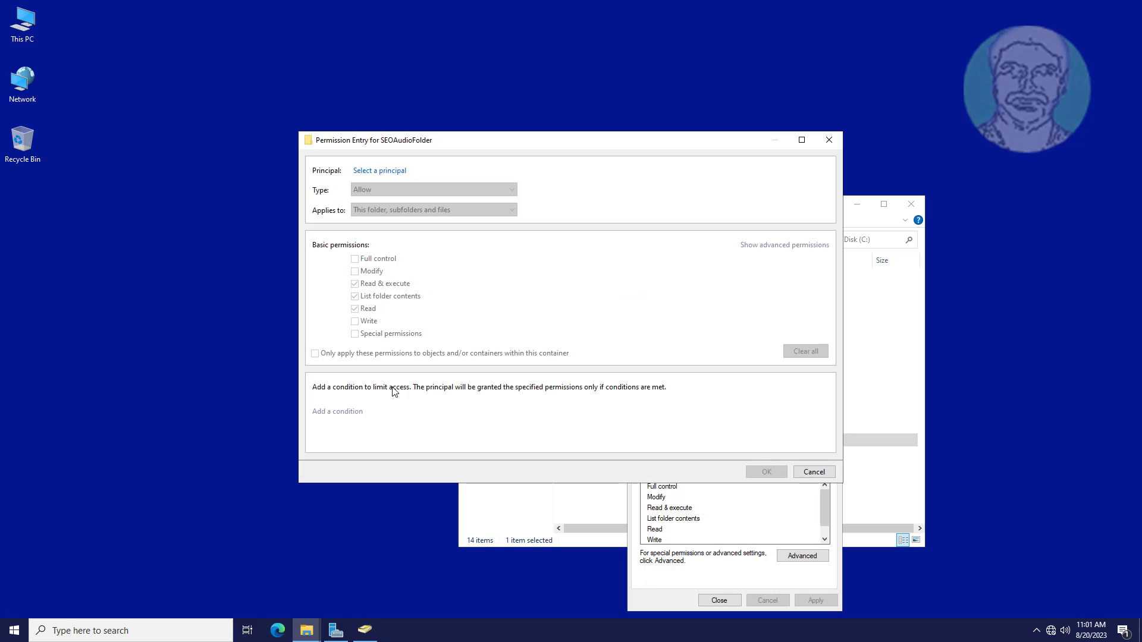
left_click(393, 171)
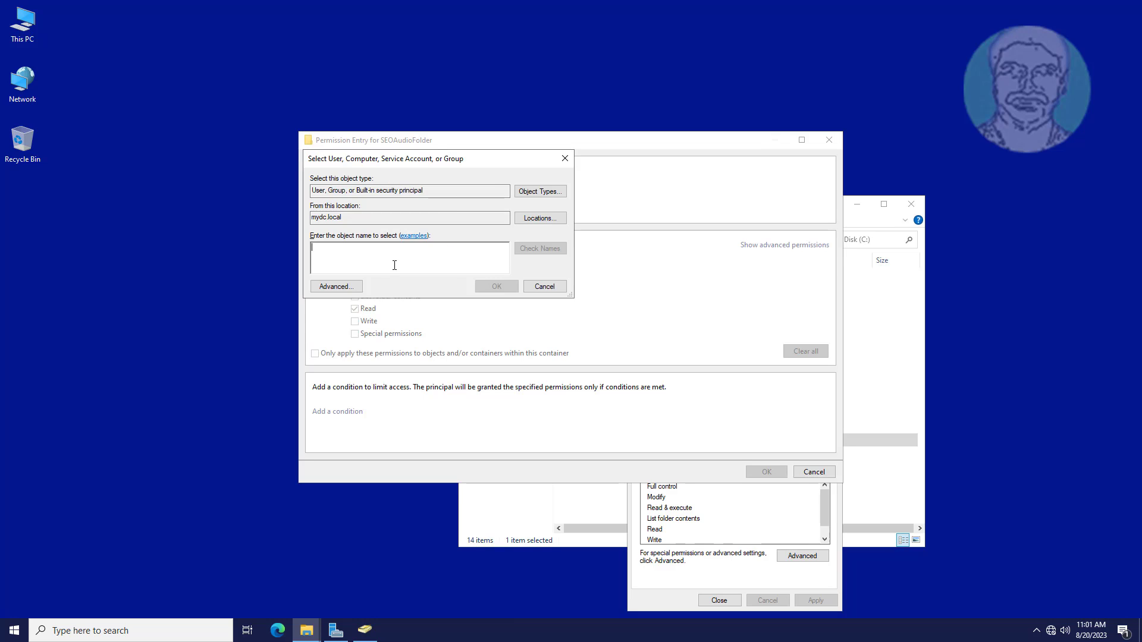
type("seo s")
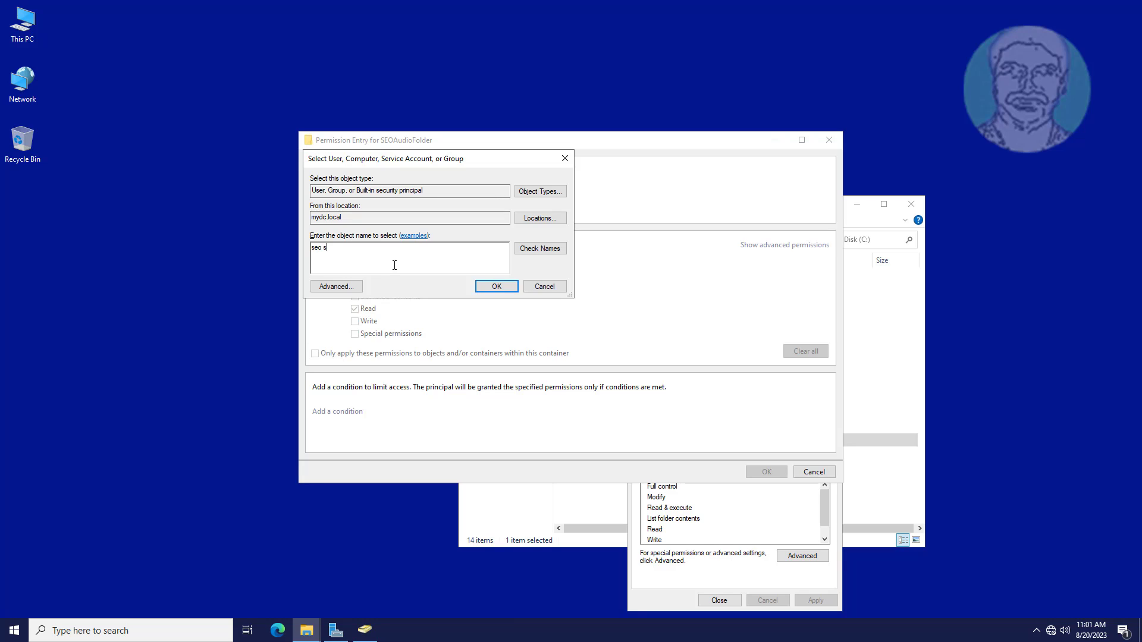
type("ecurity users group")
left_click(529, 252)
left_click(492, 286)
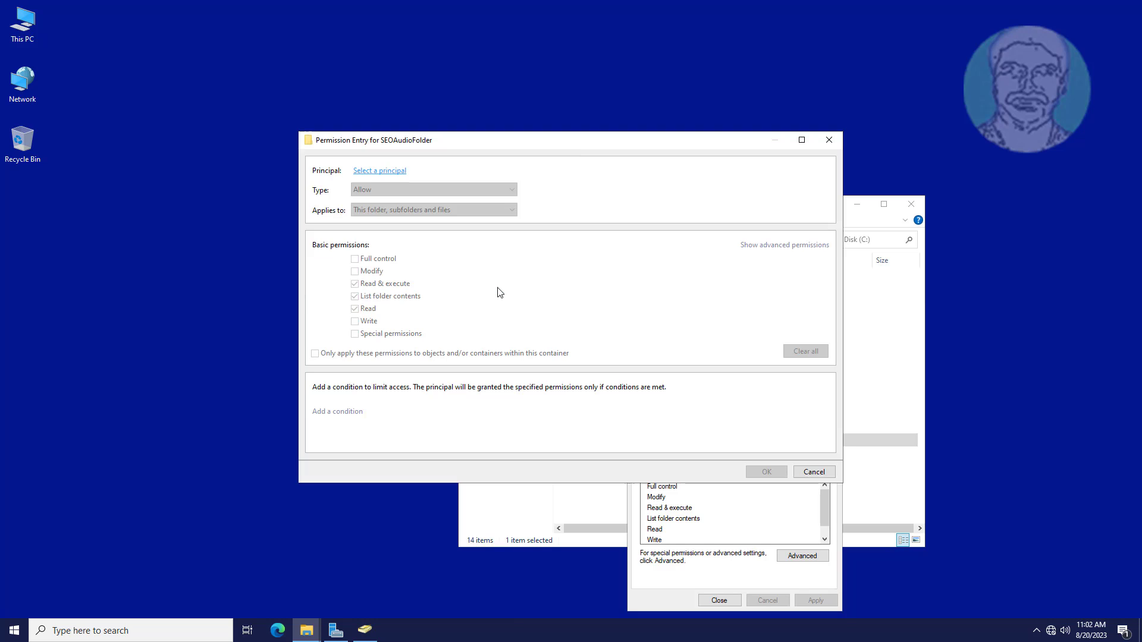
left_click(362, 259)
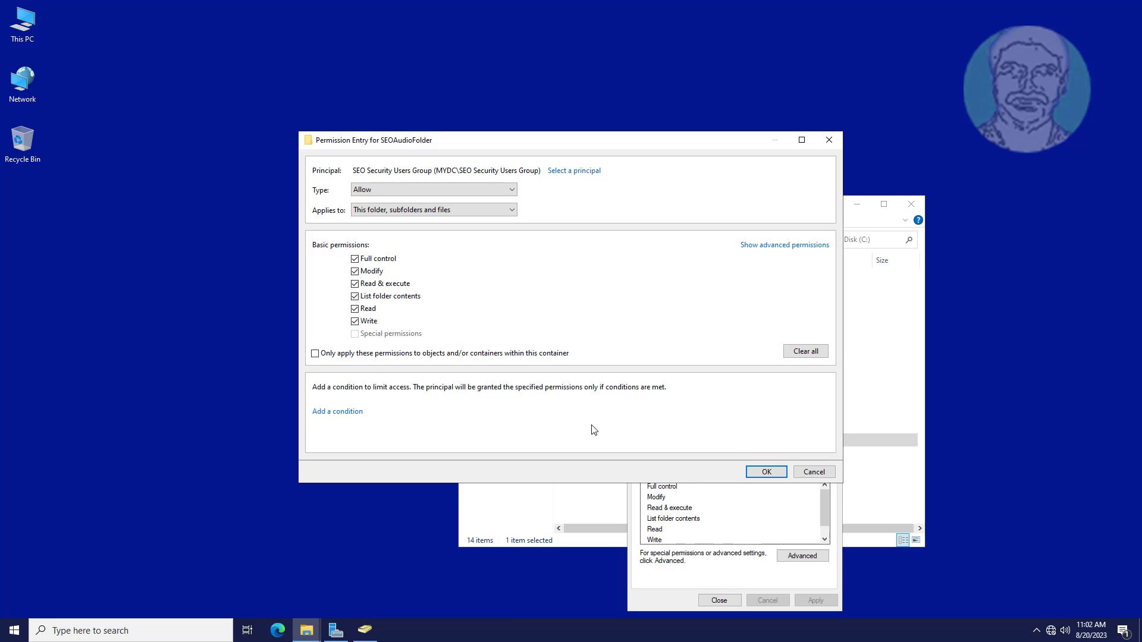
left_click(760, 472)
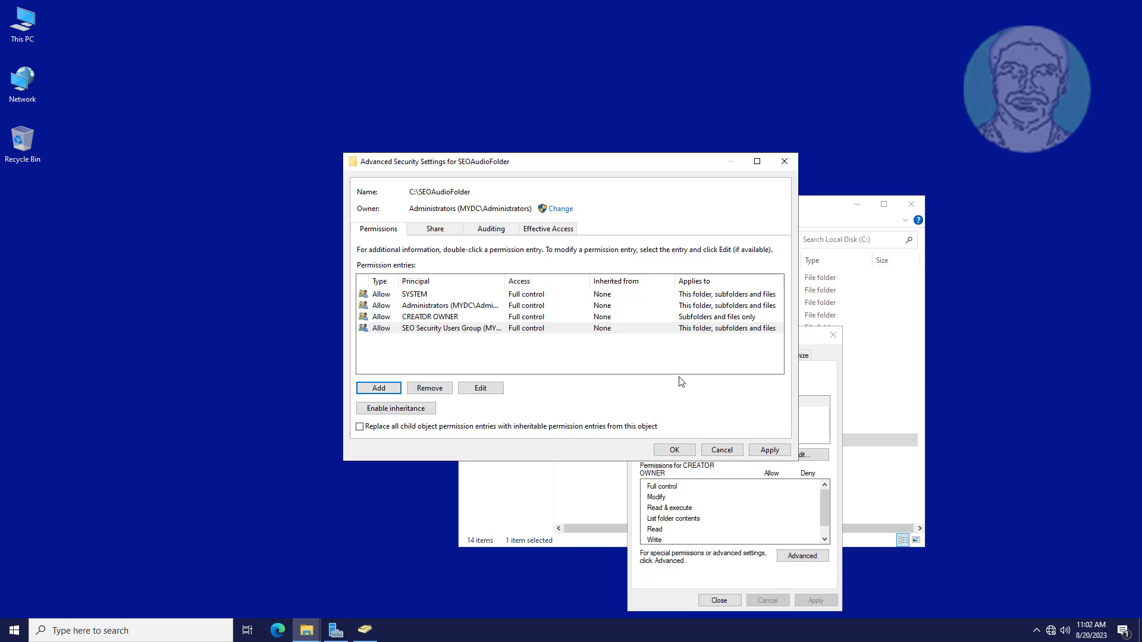
left_click(770, 452)
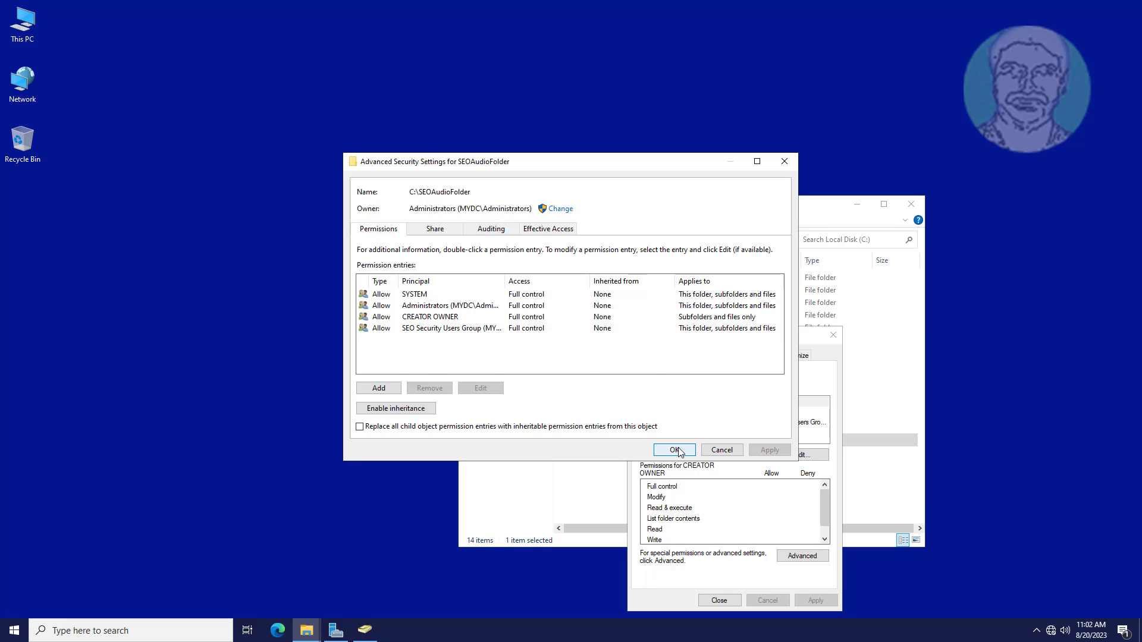
Step: Confirm and close the security settings and properties of SEOAudioFolder, and minimize the Local Disk (C:) window
left_click(675, 450)
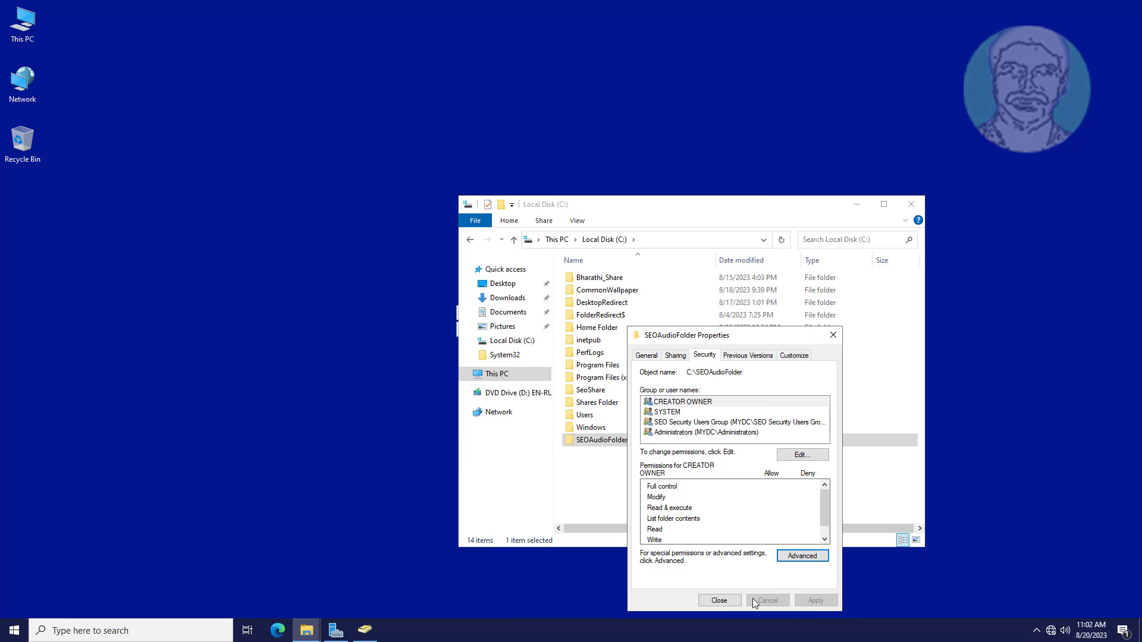
left_click(722, 597)
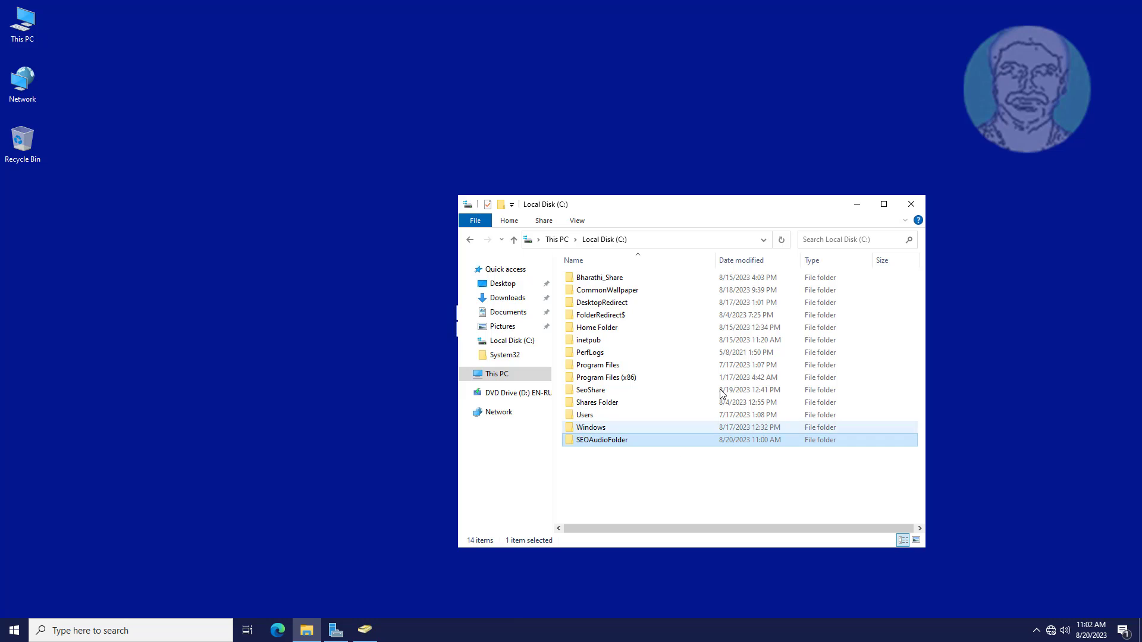
left_click(857, 206)
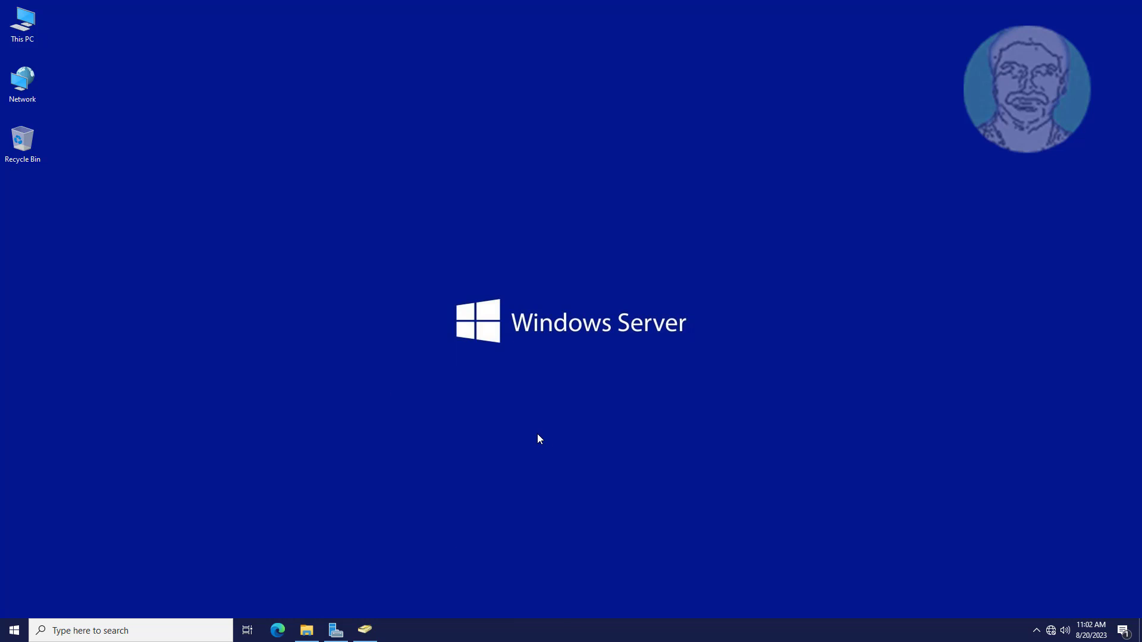
Step: Switch to Server Manager and open Group Policy Management from its administrative tools
left_click(334, 628)
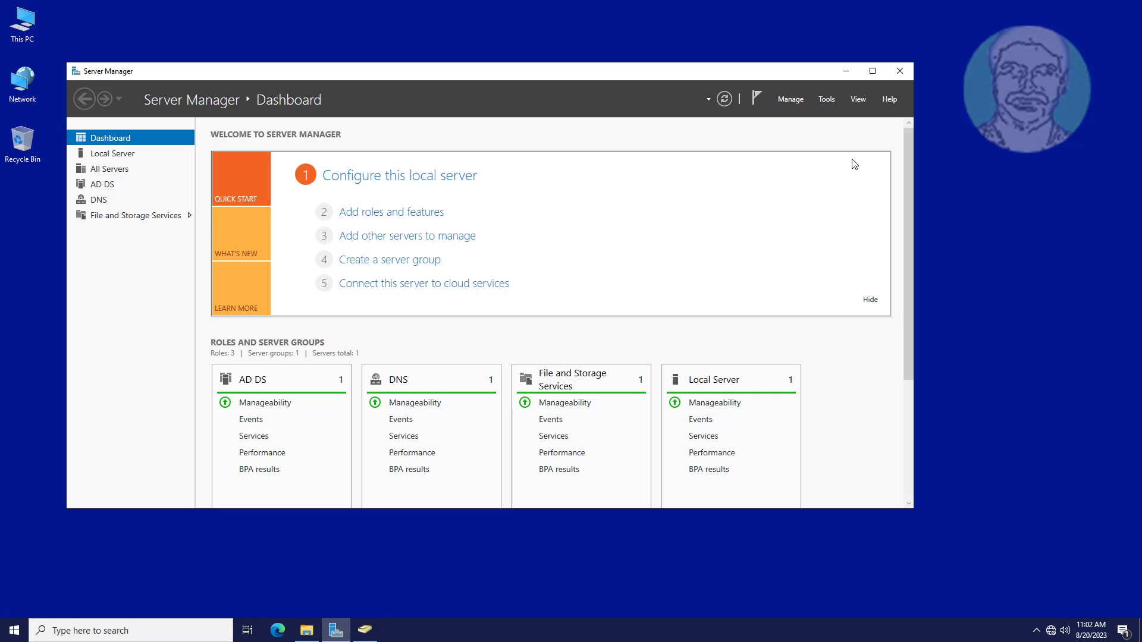
left_click(830, 103)
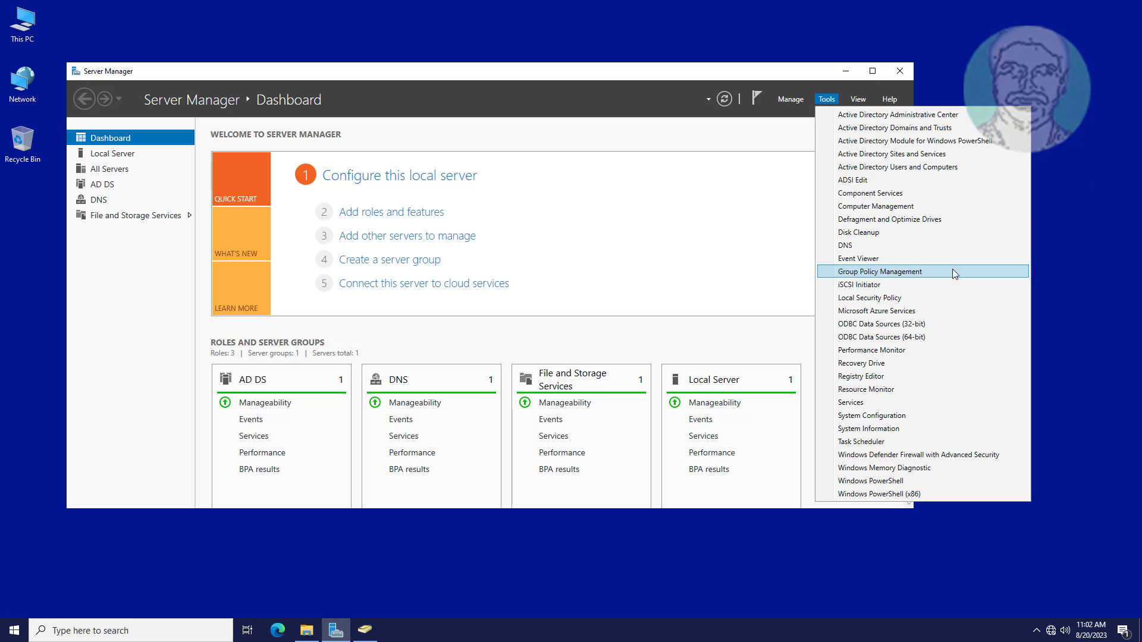
left_click(919, 273)
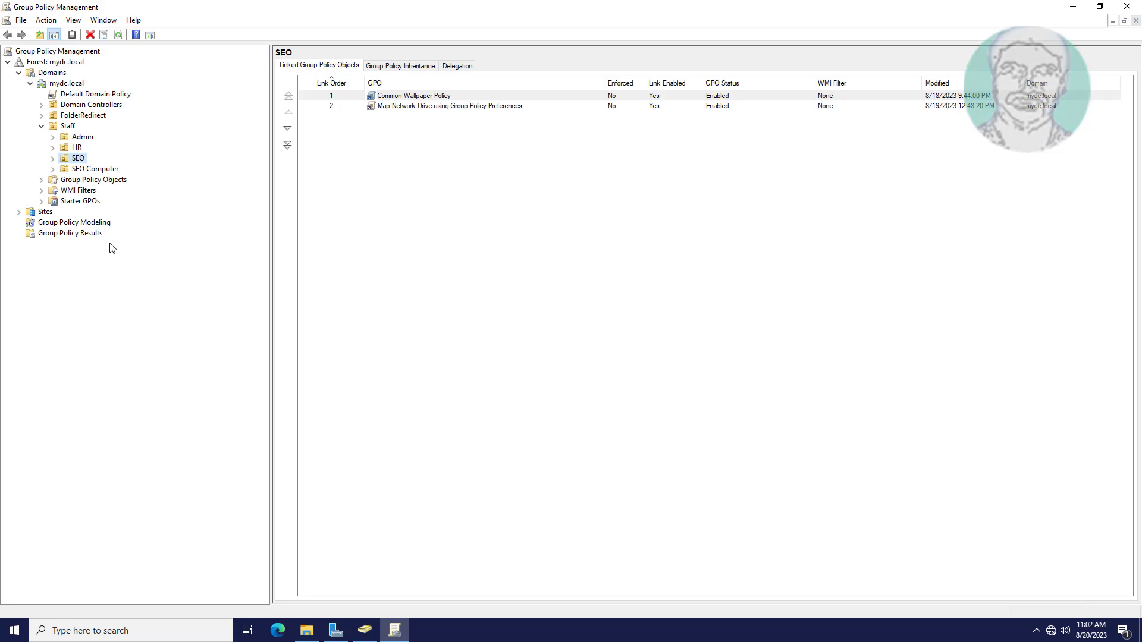
Step: Create a new group policy object named Enable Folder Level Auditing GPO in the Group Policy Objects container of mydc.local
left_click(72, 181)
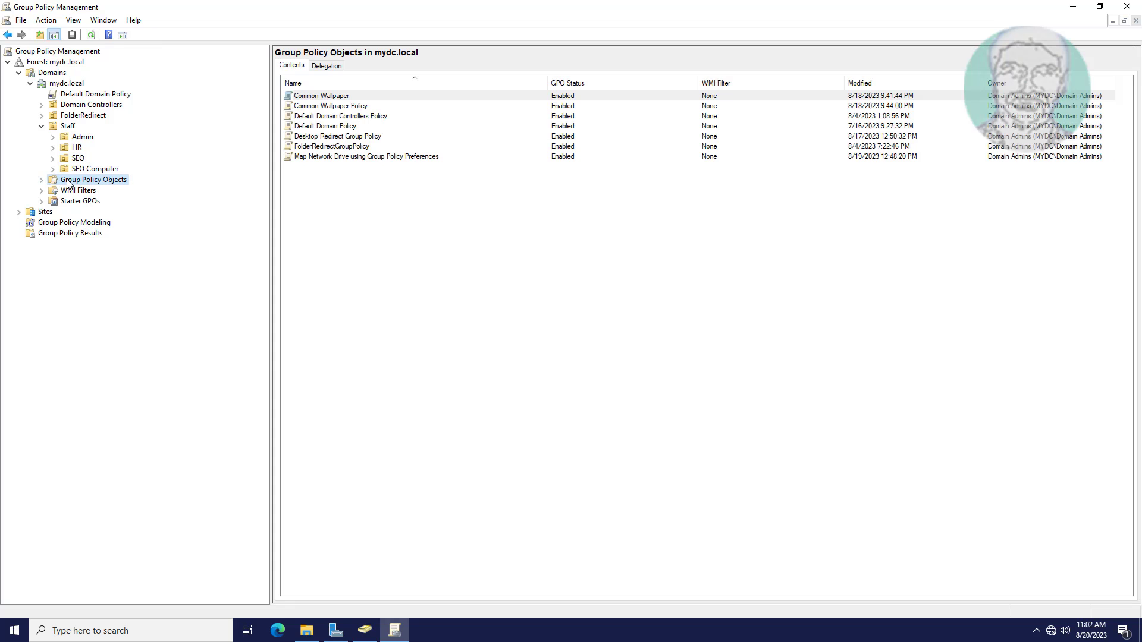
right_click(75, 183)
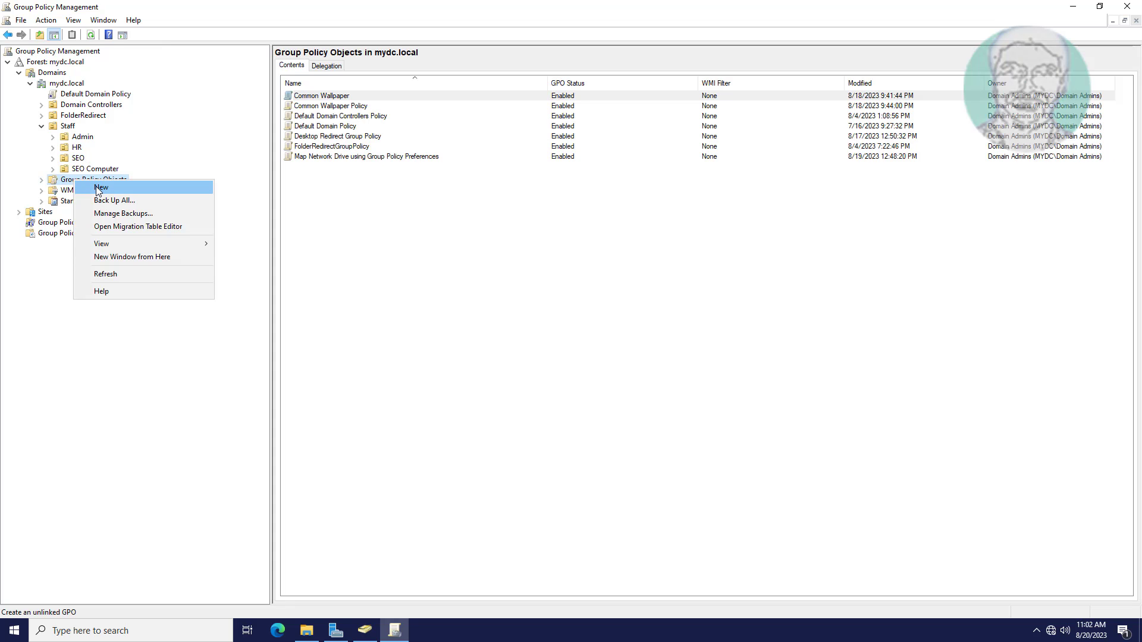
left_click(95, 186)
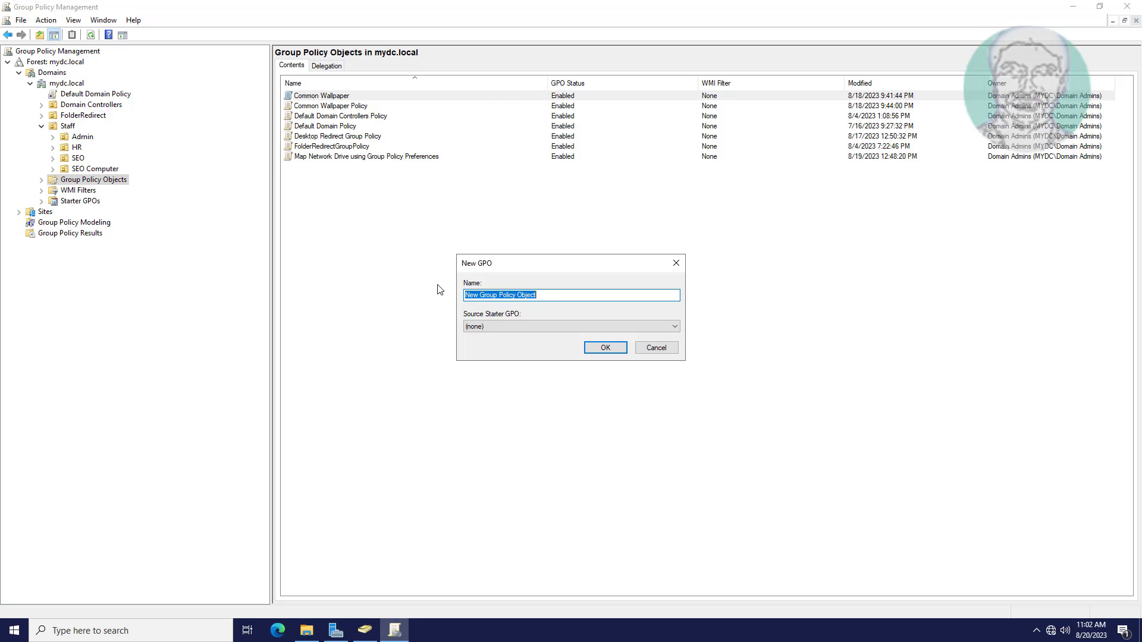
type("Enable Folder Level Auditong GPO")
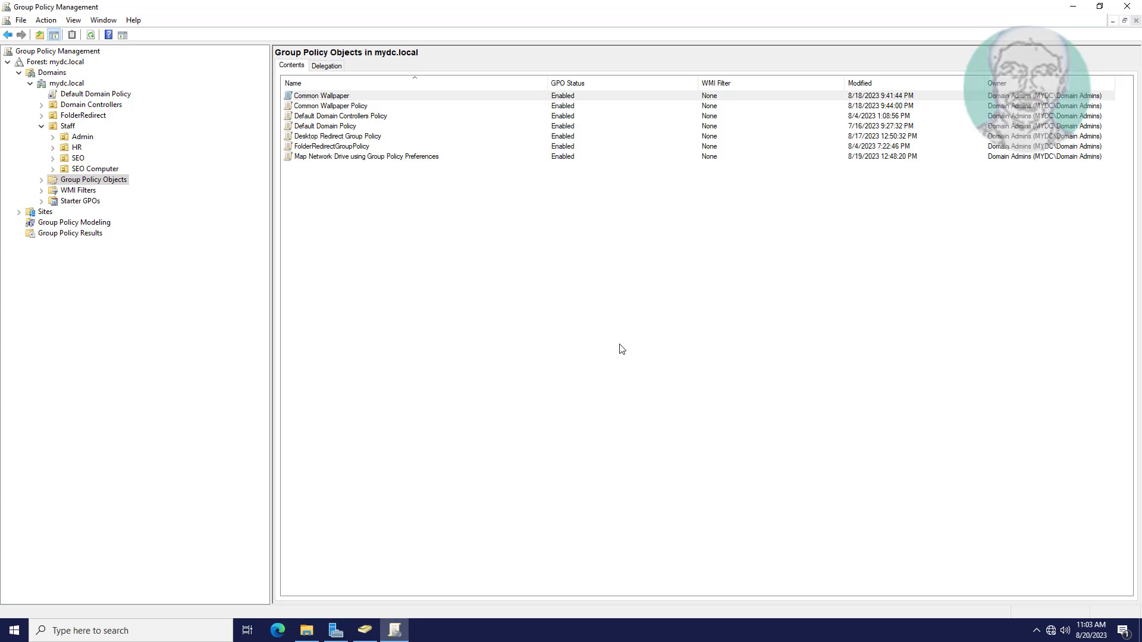
Step: Expand Group Policy Objects and open Enable Folder Level Auditing GPO for editing
left_click(41, 179)
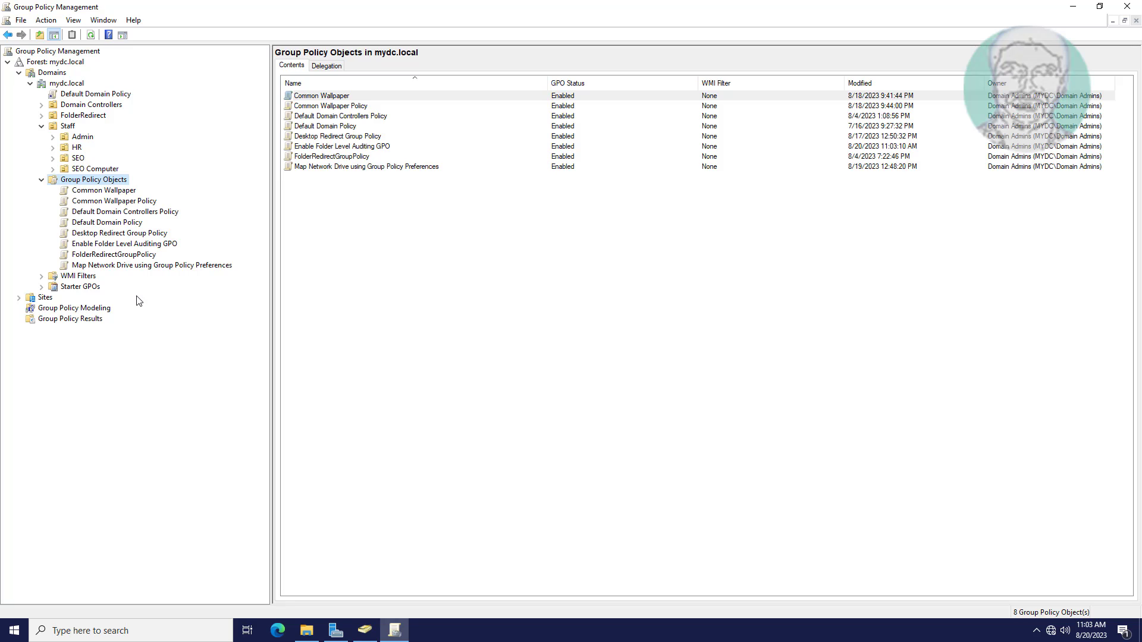
left_click(143, 244)
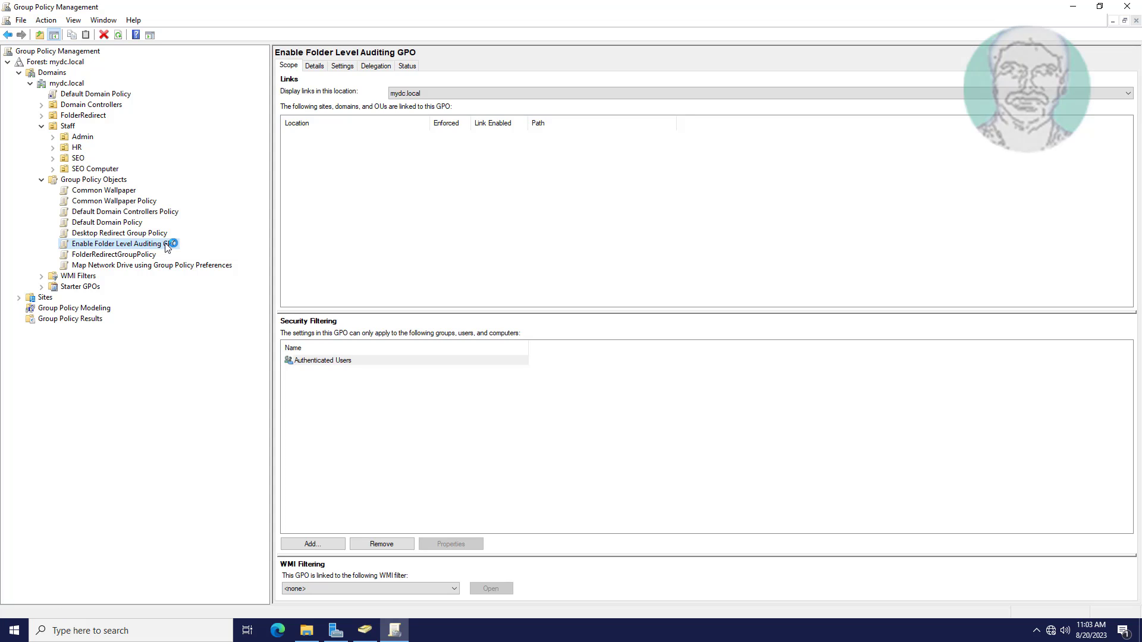
right_click(166, 245)
left_click(195, 253)
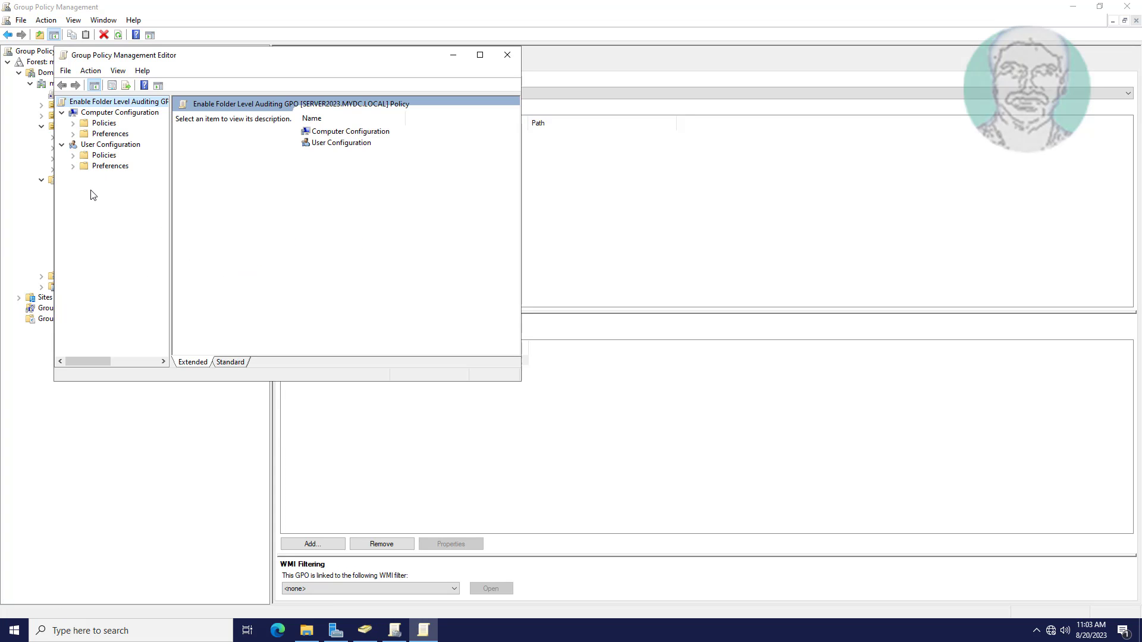
Step: Expand Computer Configuration > Policies > Windows Settings > Security Settings in the policy tree, and maximize the editor with a wider tree pane
left_click_drag(170, 146, 206, 146)
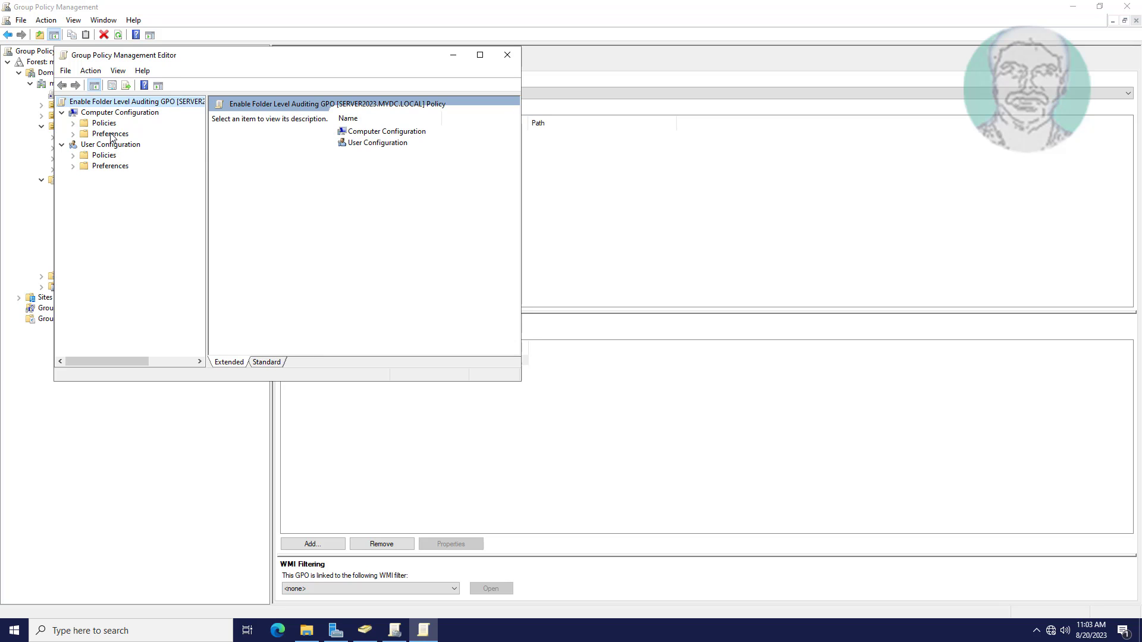
left_click(111, 135)
left_click(102, 123)
left_click(73, 123)
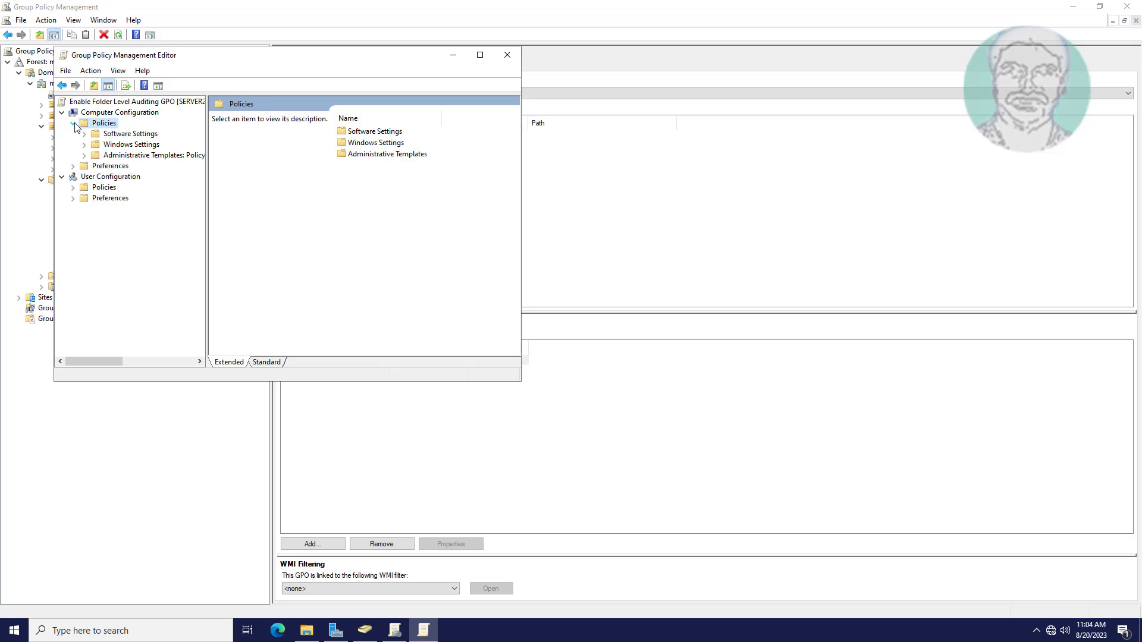
left_click(128, 146)
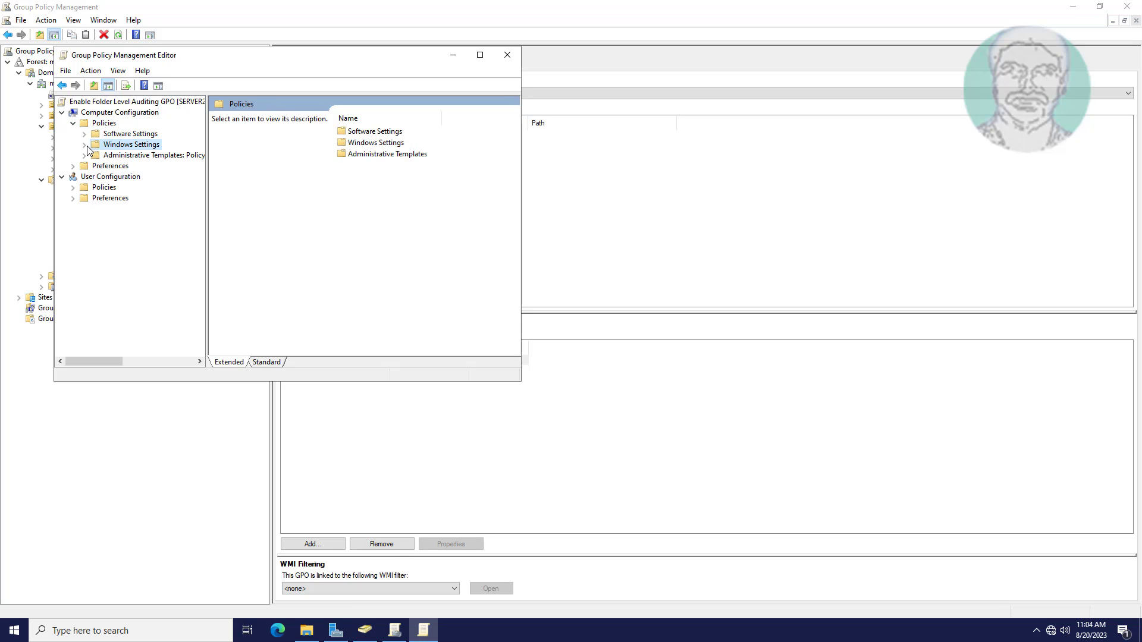
left_click(87, 147)
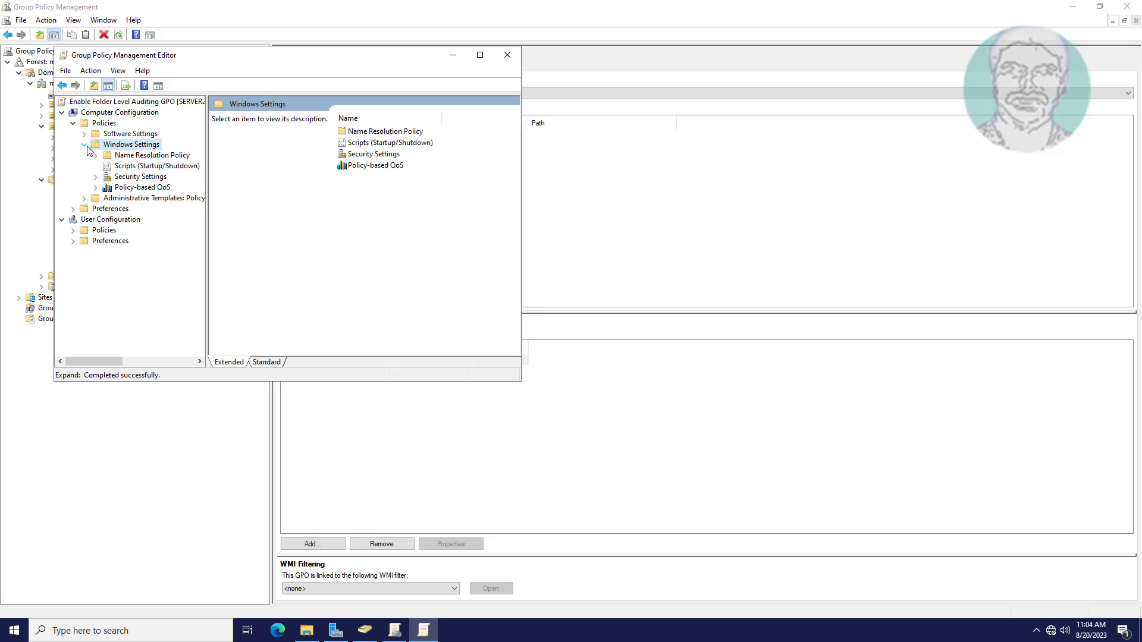
left_click(152, 177)
left_click(96, 178)
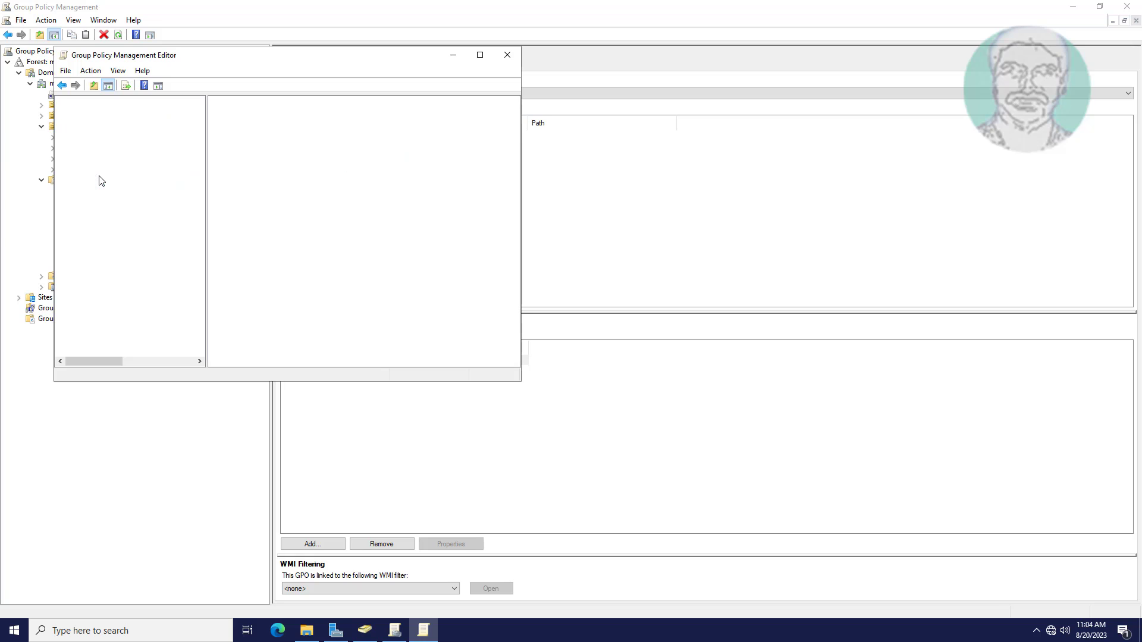
left_click(479, 55)
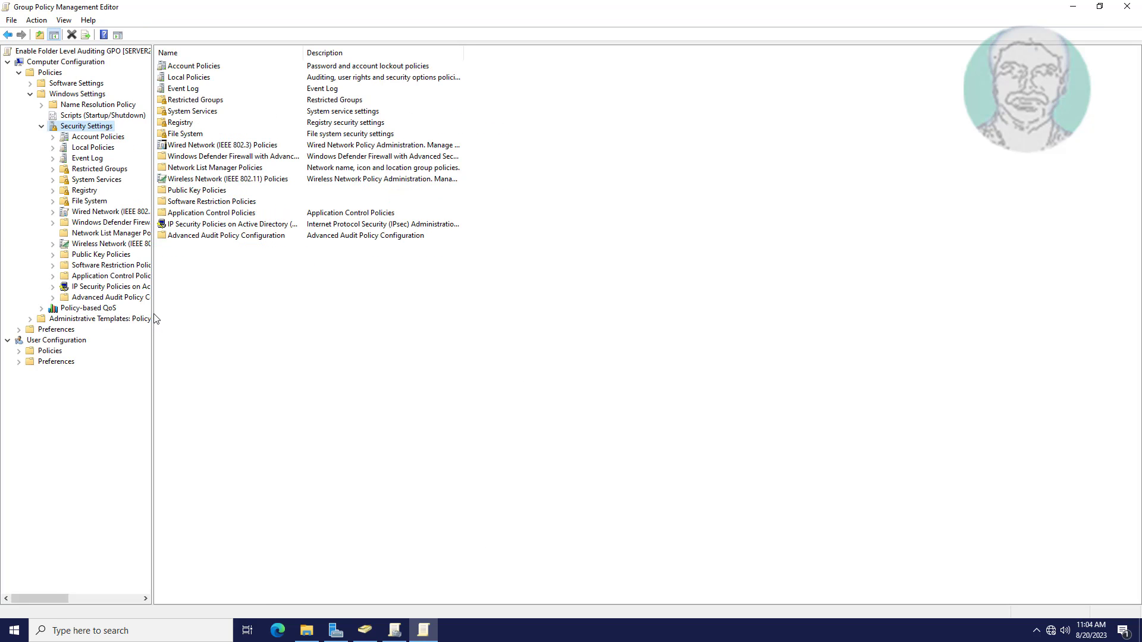
left_click_drag(152, 315, 225, 315)
Step: Define Audit object access in the Audit Policy under Local Policies to audit both Success and Failure attempts, and apply it
left_click(106, 151)
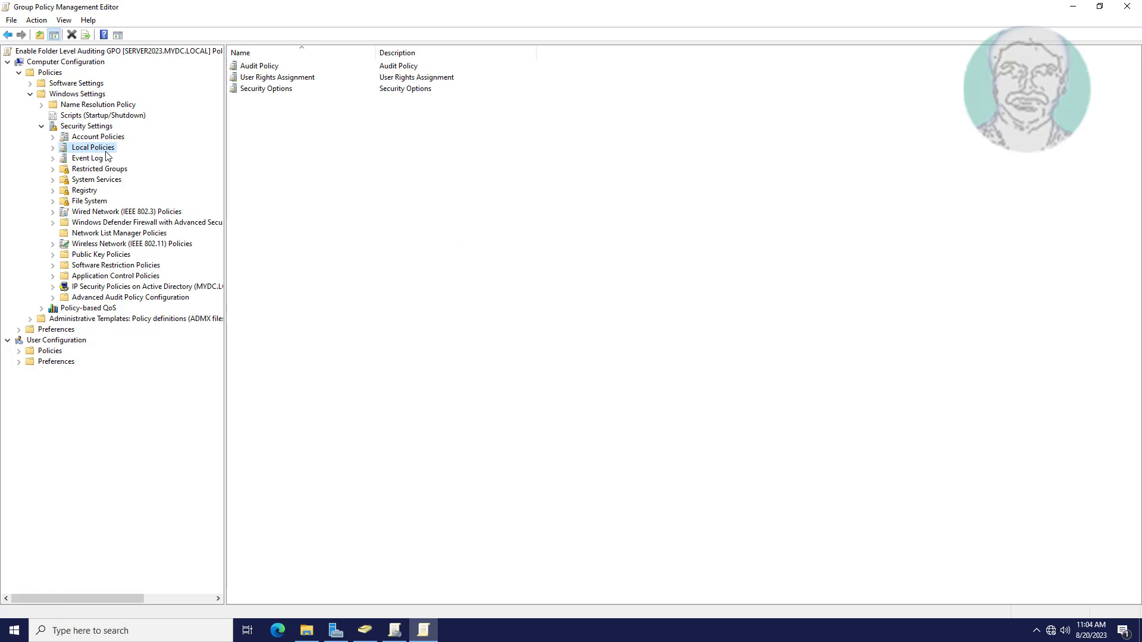
left_click(54, 149)
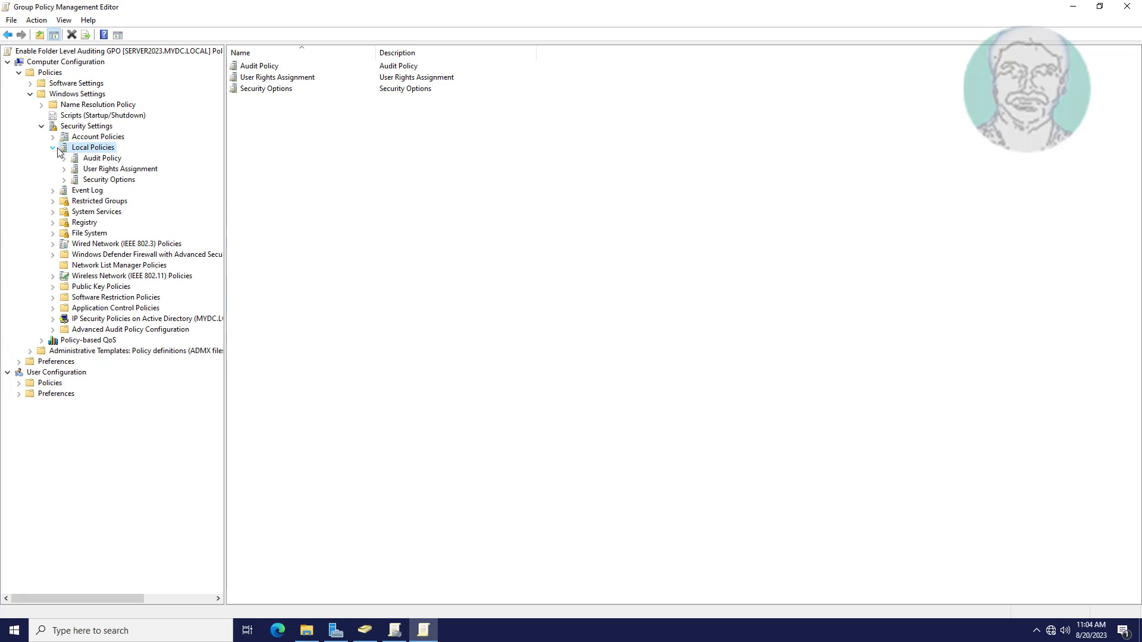
left_click(107, 160)
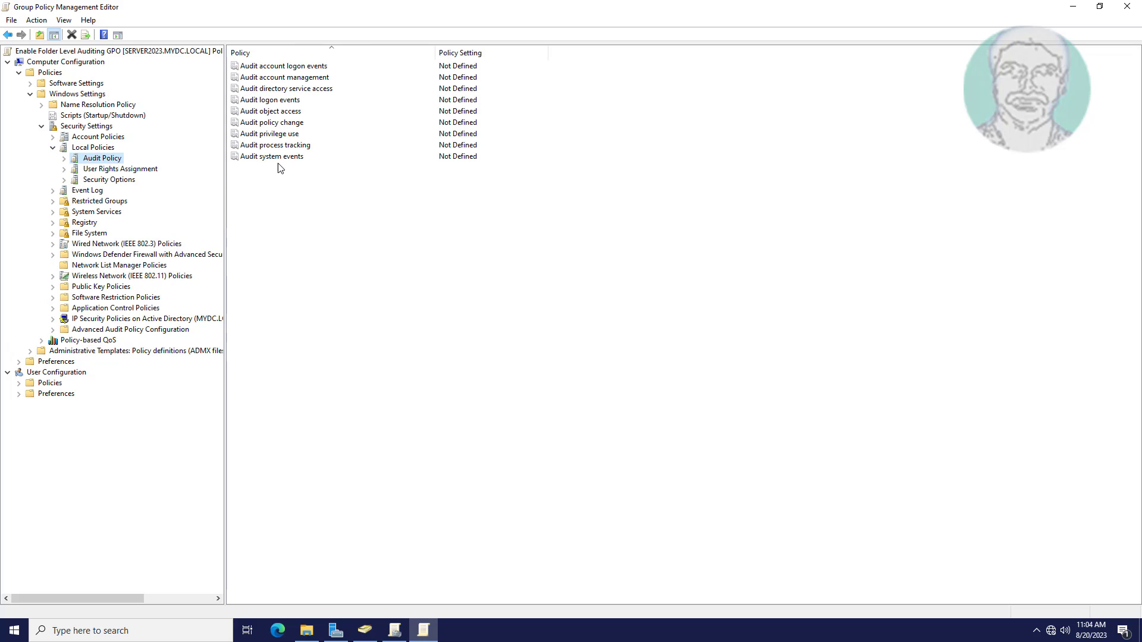
left_click(278, 113)
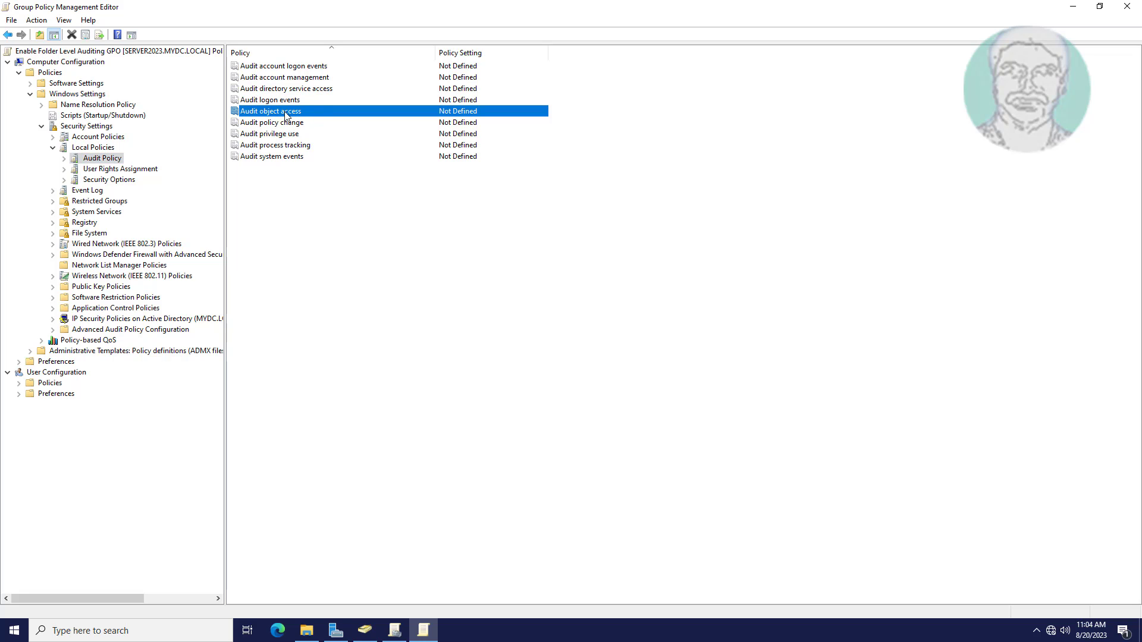
double_click(316, 114)
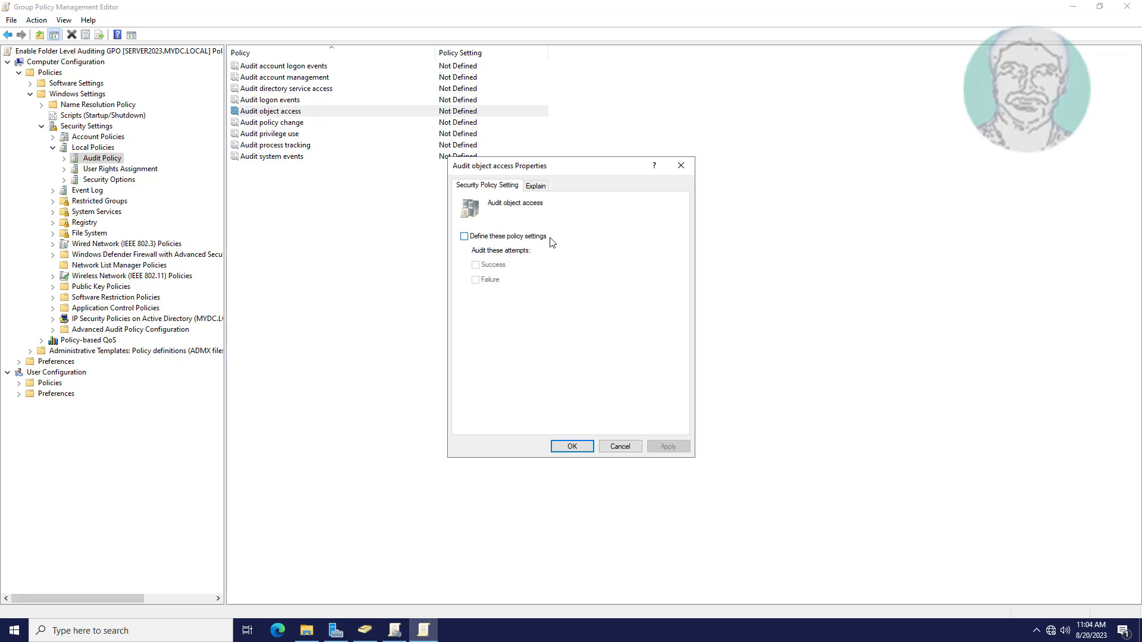
left_click(465, 237)
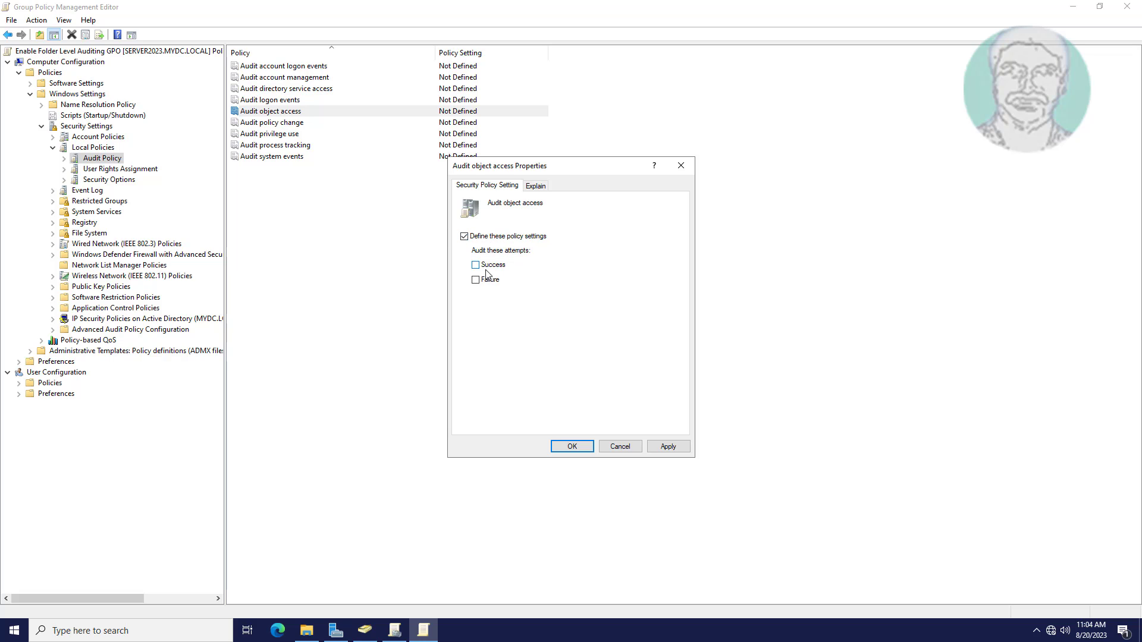
left_click(476, 265)
left_click(546, 187)
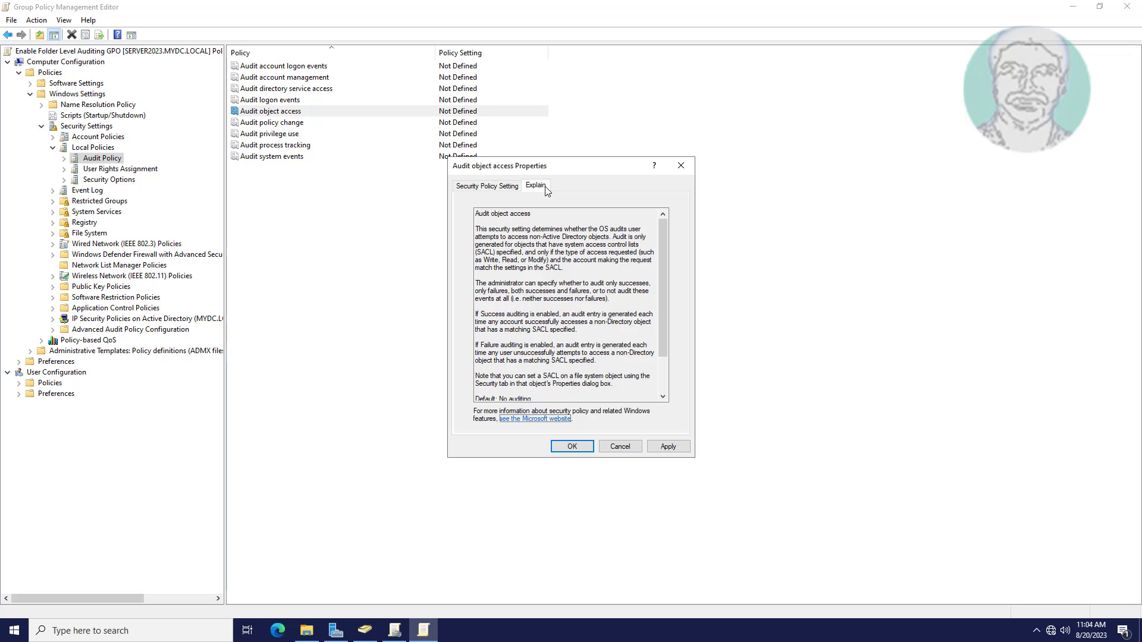
left_click(470, 187)
left_click(675, 450)
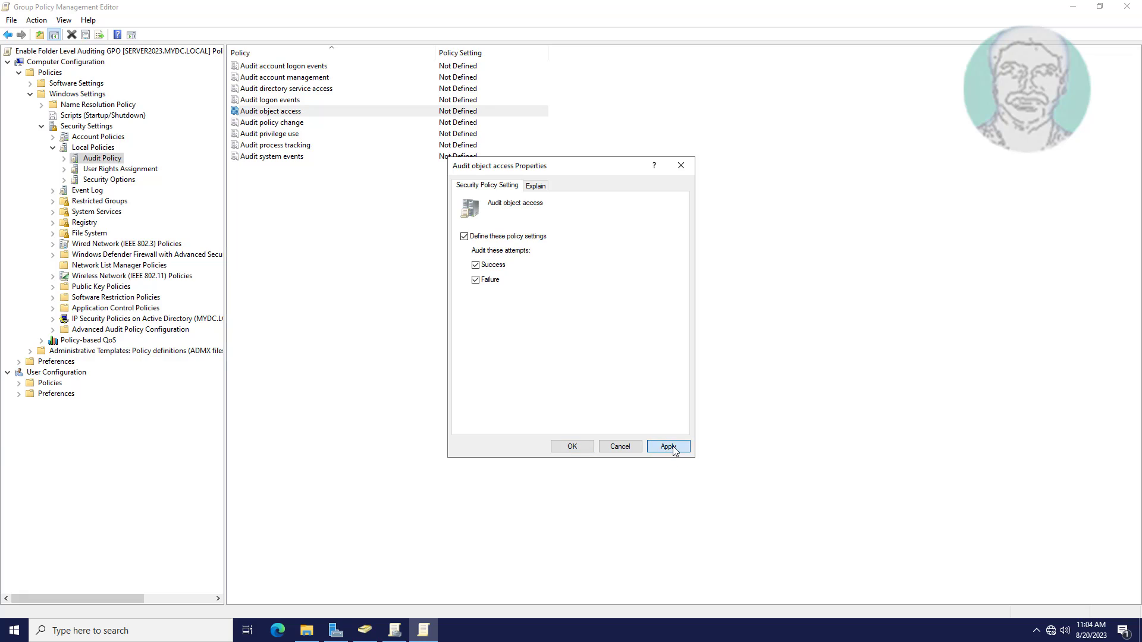
left_click(572, 446)
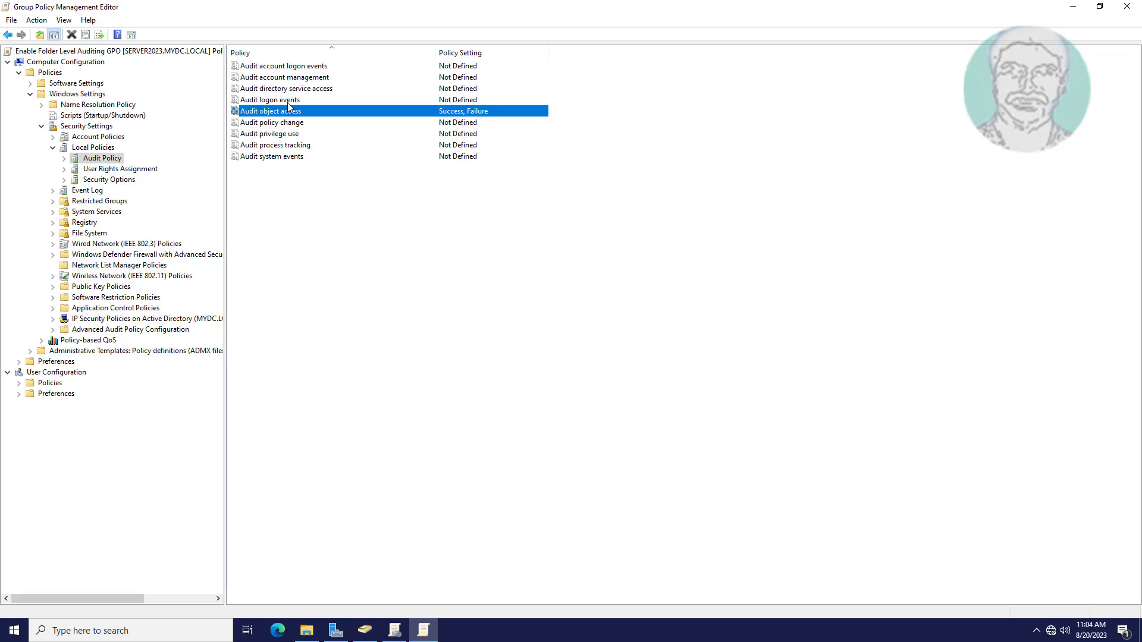
Step: Expand Advanced Audit Policy Configuration down to Audit Policies and display the Object Access subcategories
left_click(156, 329)
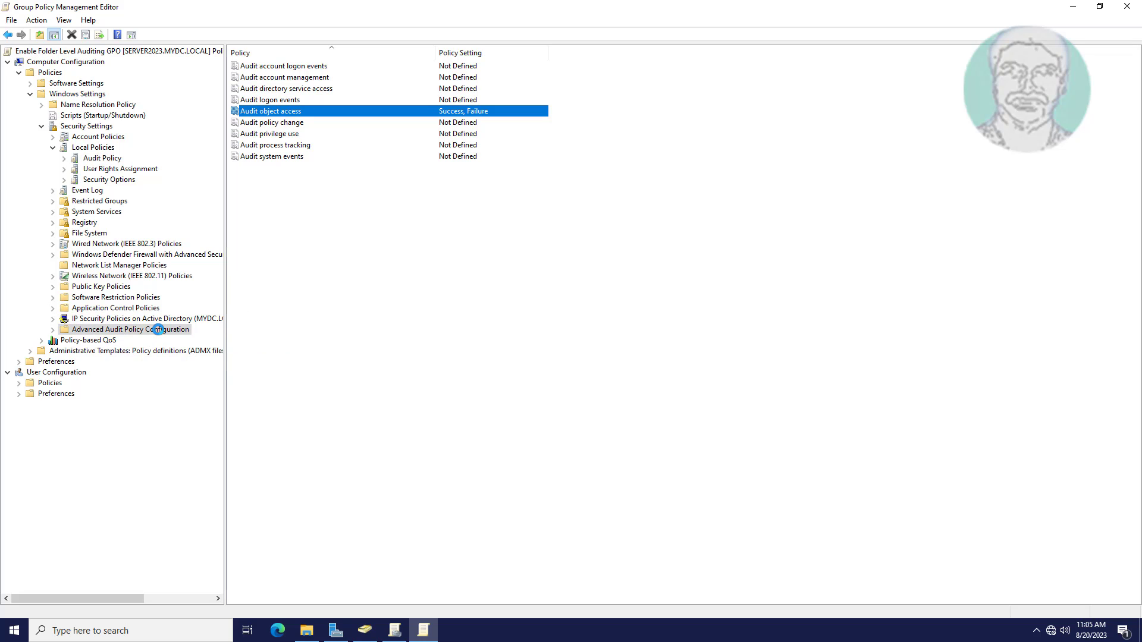
left_click(53, 330)
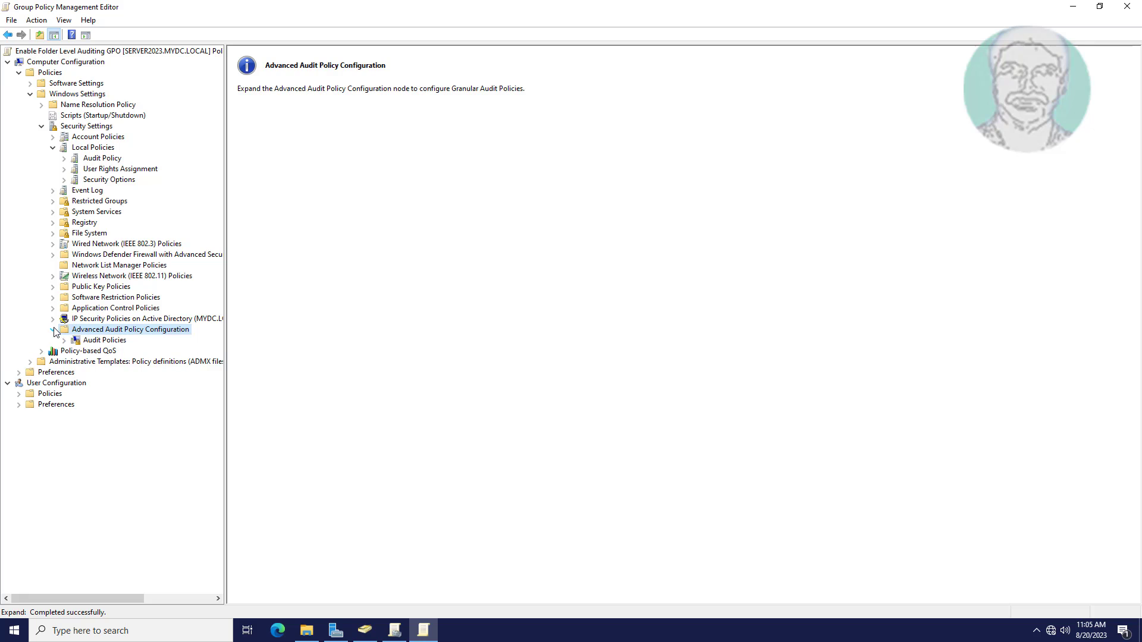
left_click(116, 341)
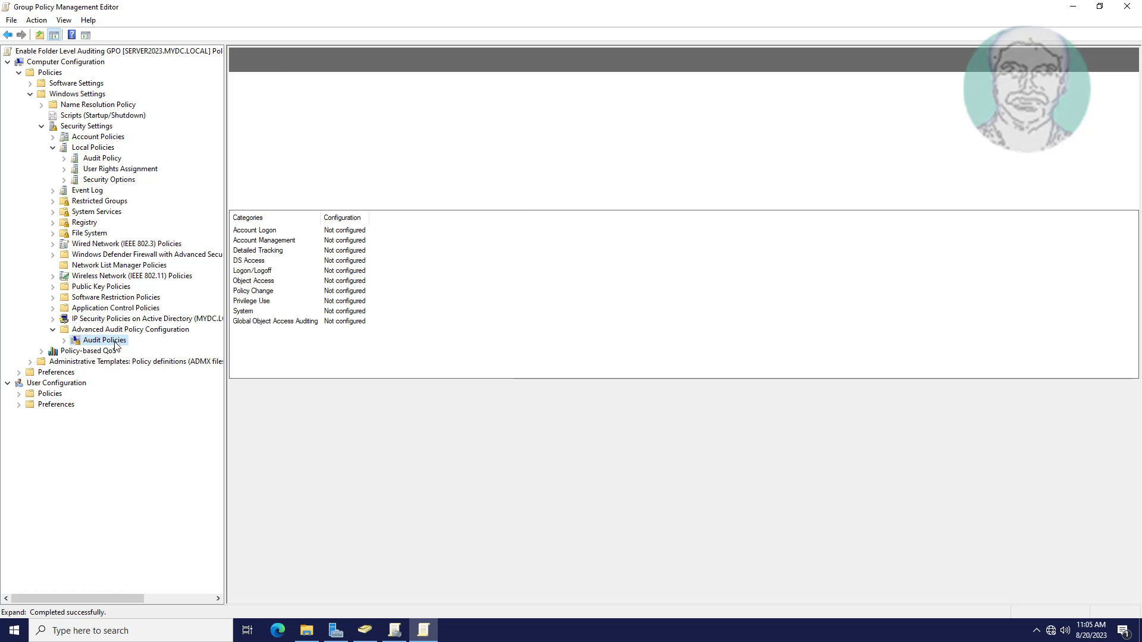
left_click(64, 341)
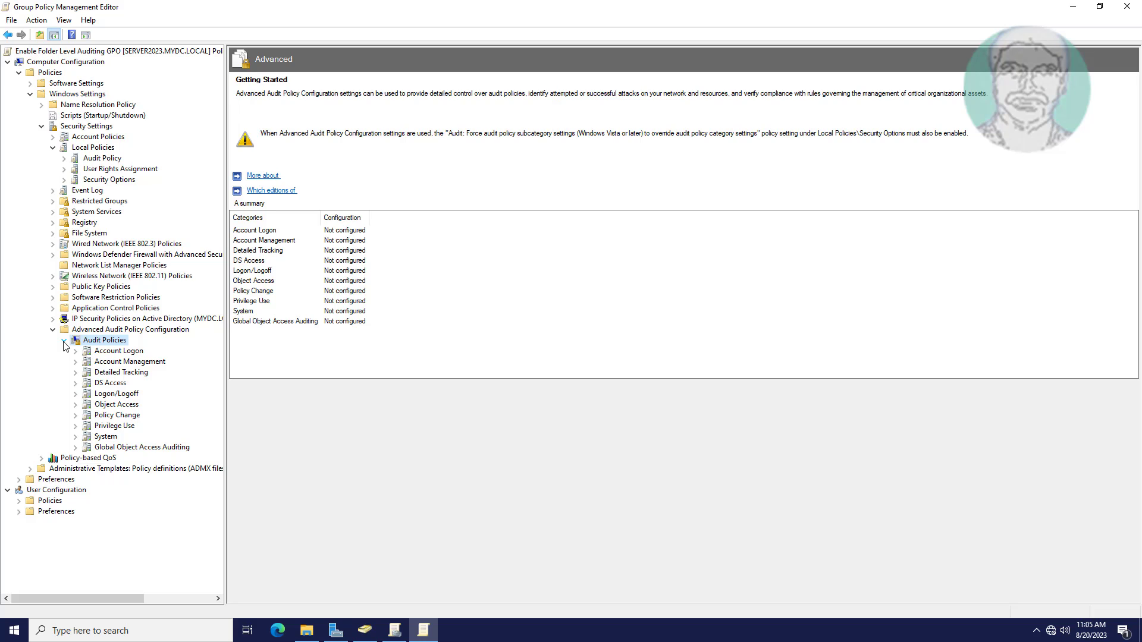
left_click(128, 406)
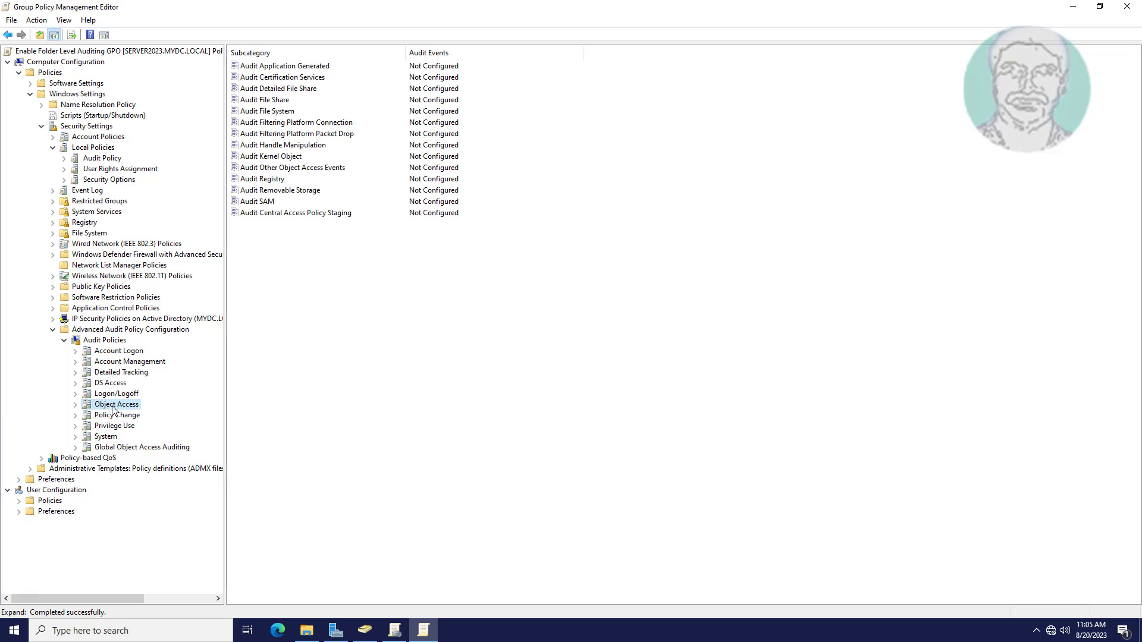
Step: Configure the Audit File System subcategory to audit both Success and Failure events, and apply the setting
double_click(300, 111)
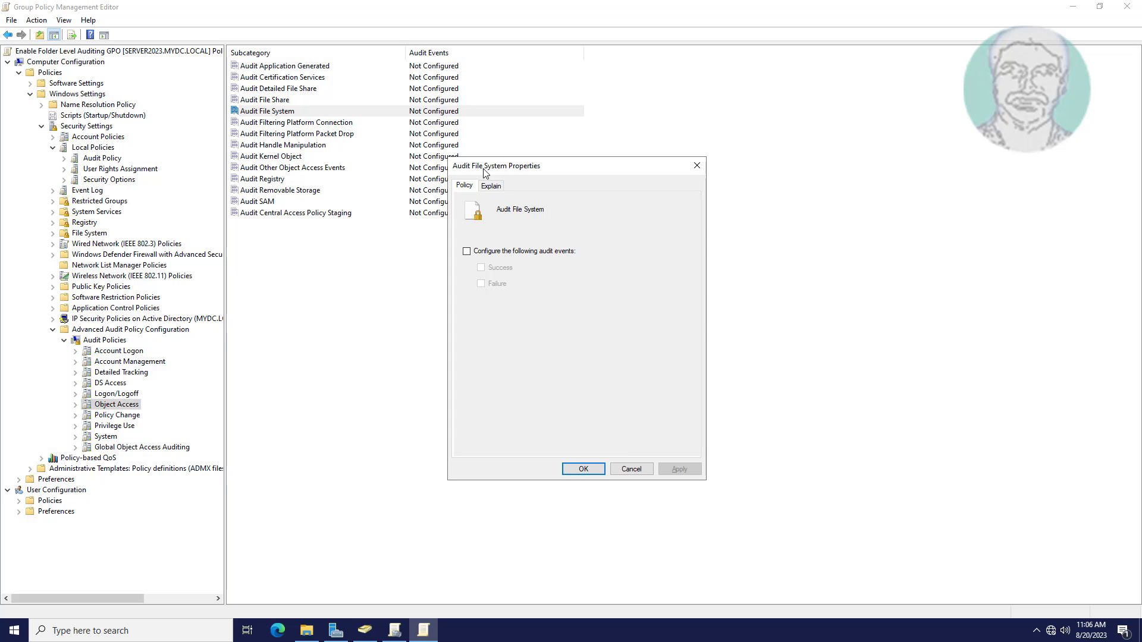
left_click(467, 251)
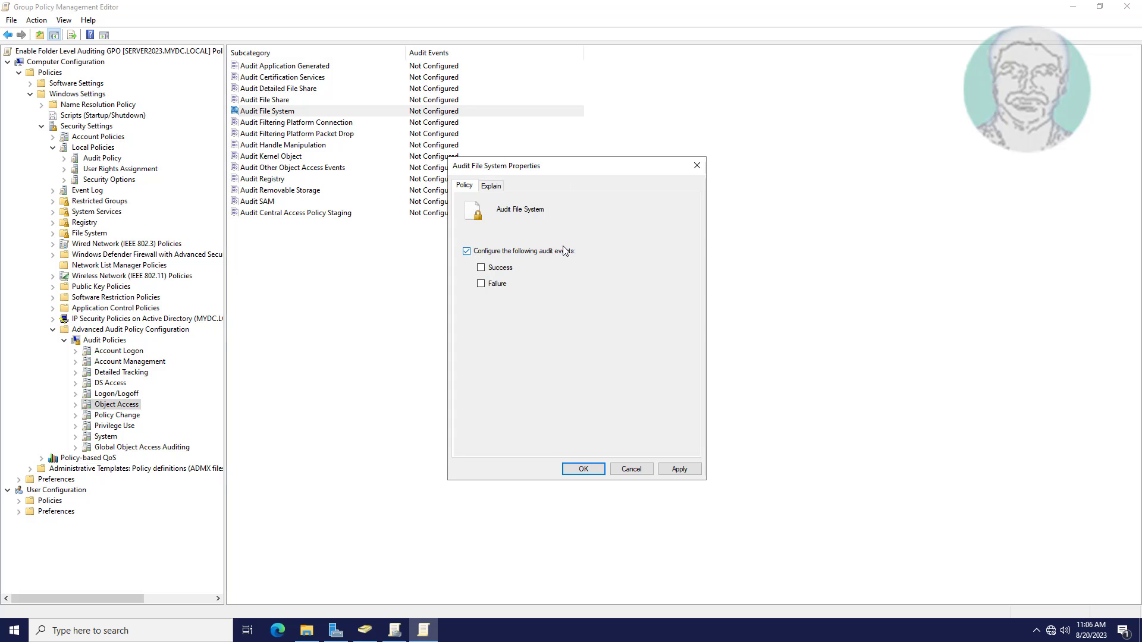
left_click(481, 267)
left_click(483, 285)
left_click(680, 469)
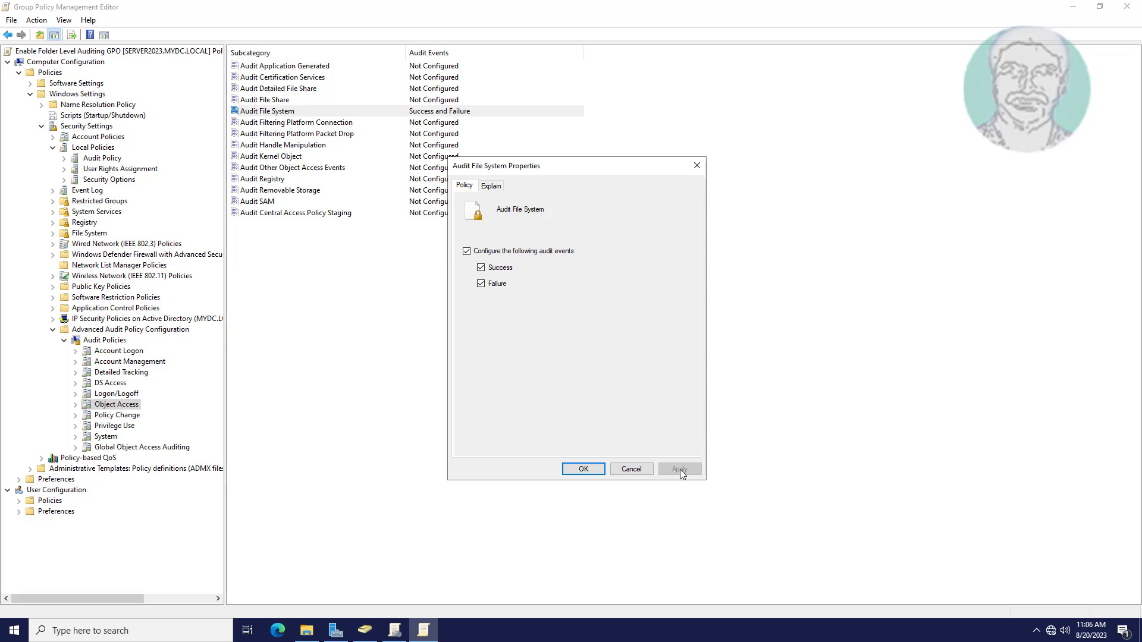
left_click(584, 469)
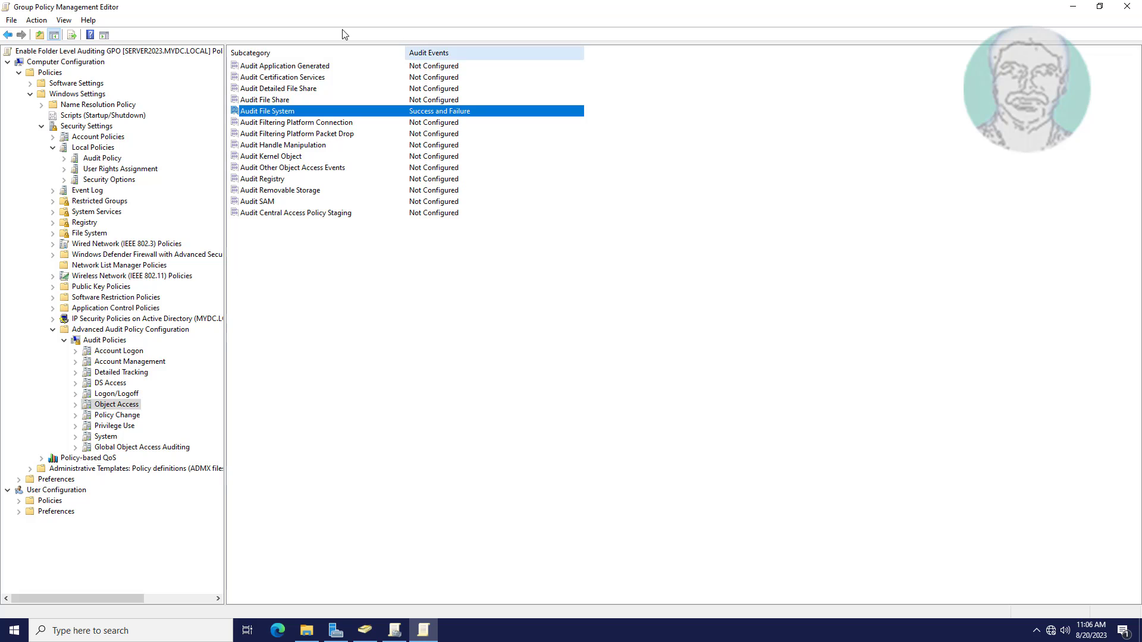
Step: Collapse Advanced Audit Policy Configuration and Security Settings in the policy tree, and close the Group Policy Management Editor
left_click(64, 340)
left_click(52, 330)
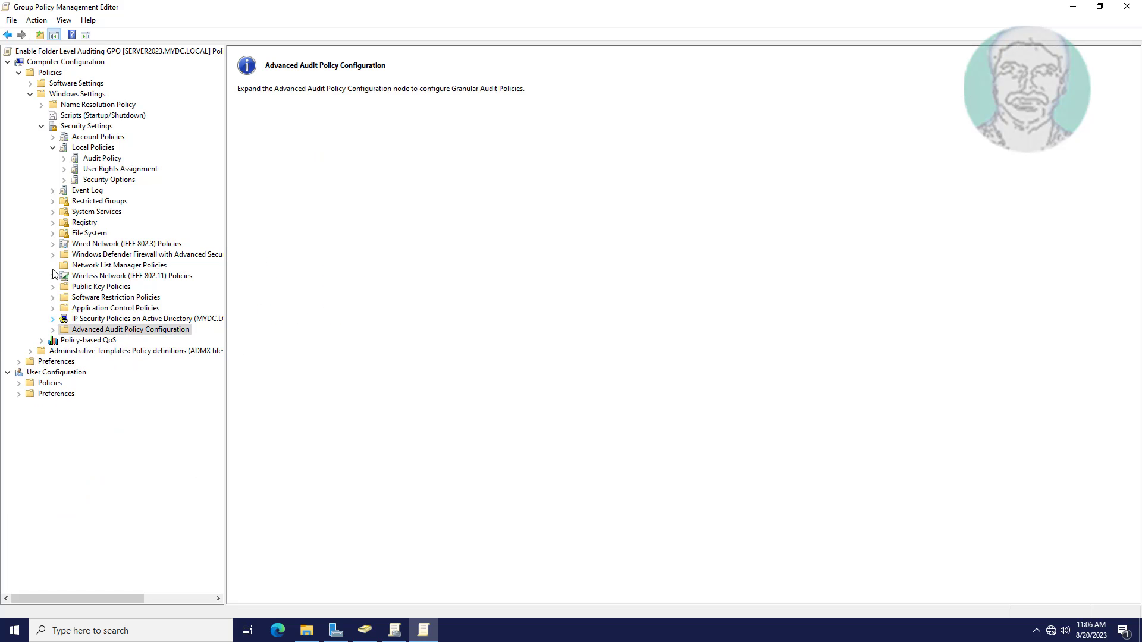
left_click(41, 127)
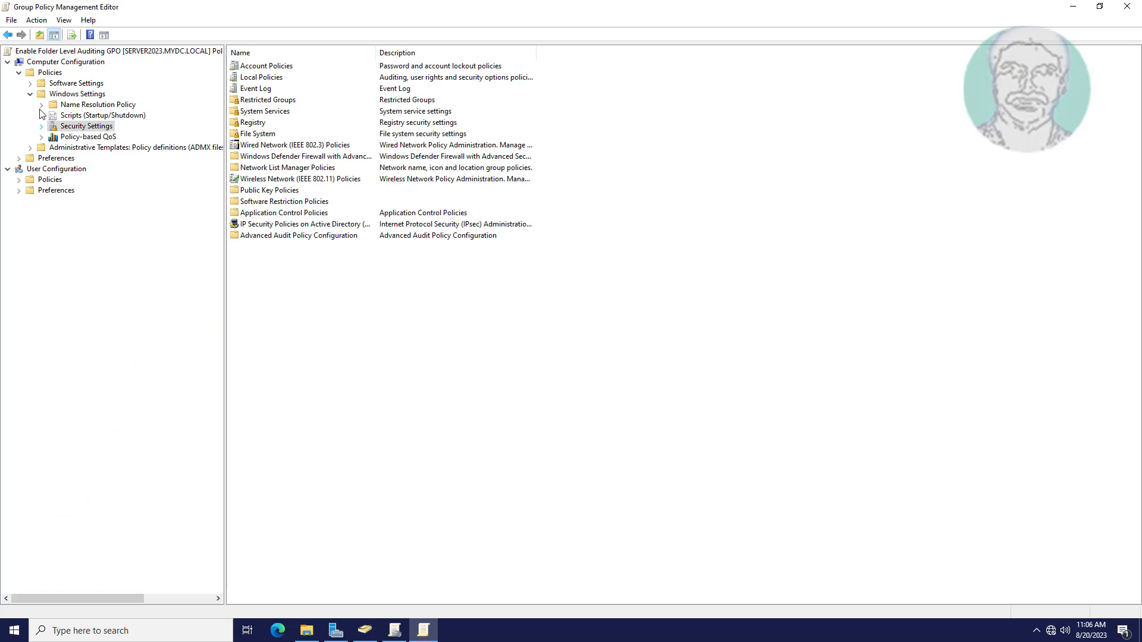
left_click(1126, 6)
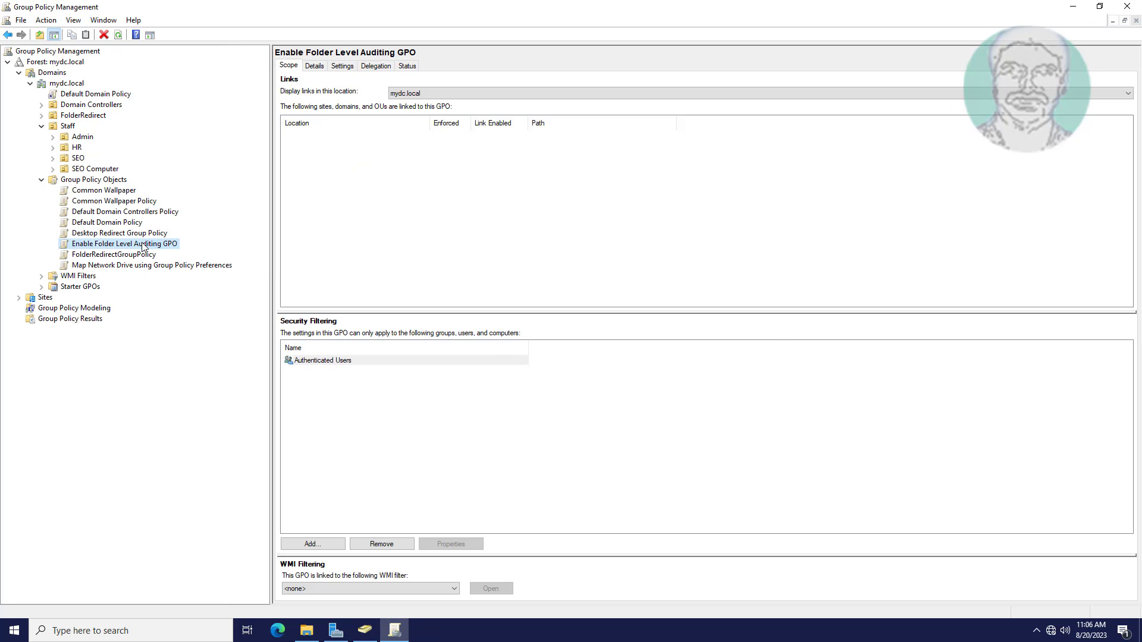
Step: Link the existing Enable Folder Level Auditing GPO to the Domain Controllers organizational unit and expand that unit
left_click(98, 105)
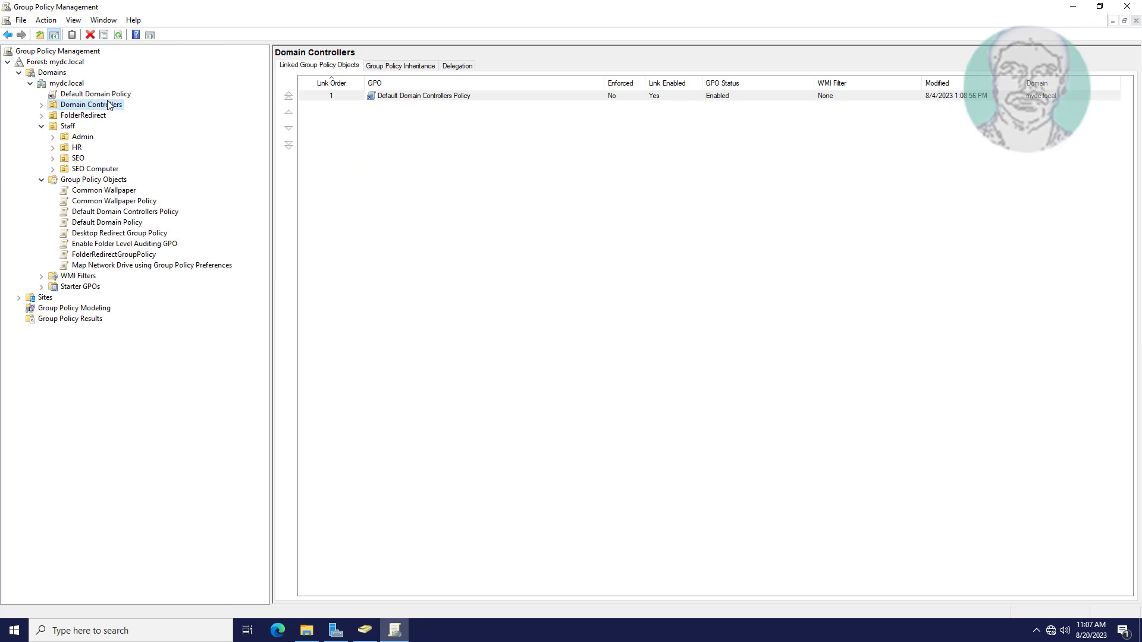
right_click(110, 107)
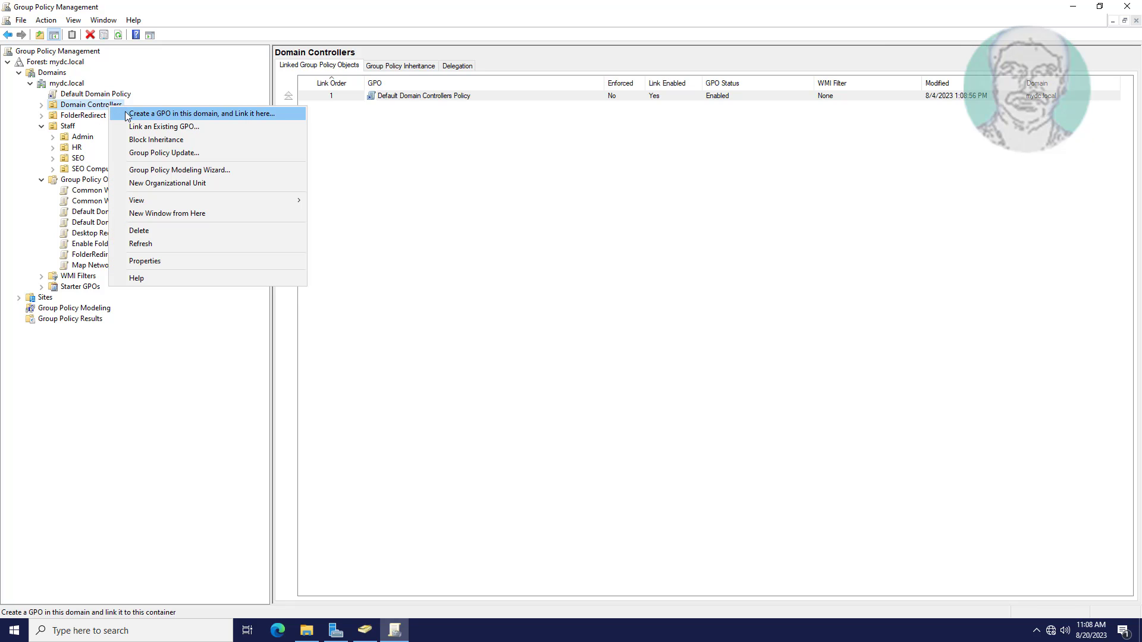
left_click(158, 128)
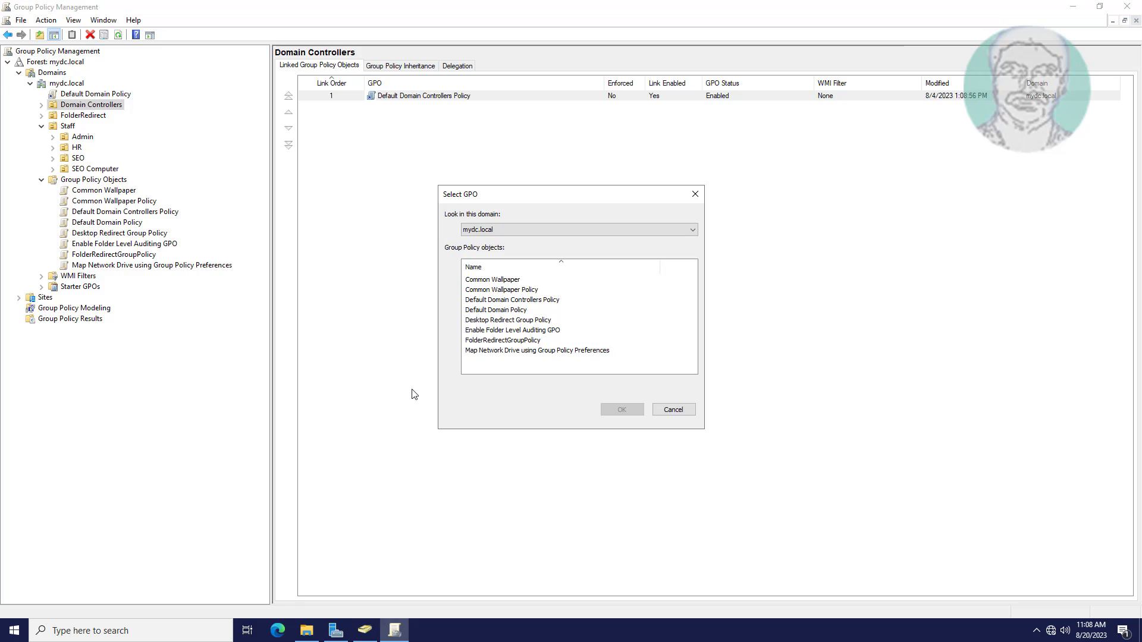
left_click(503, 331)
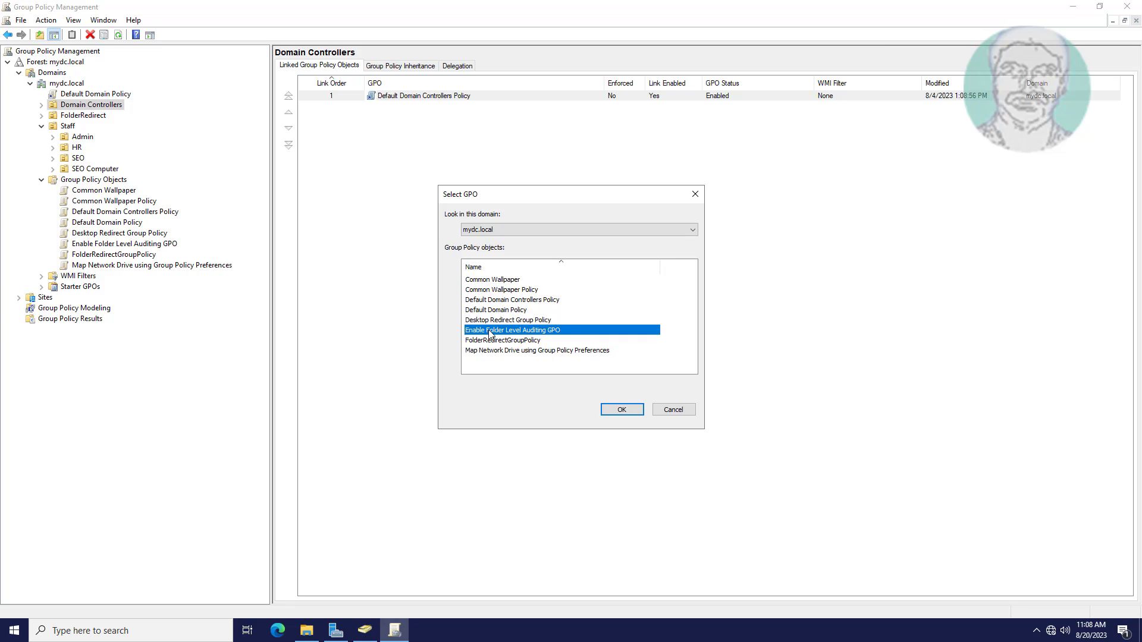
left_click(634, 412)
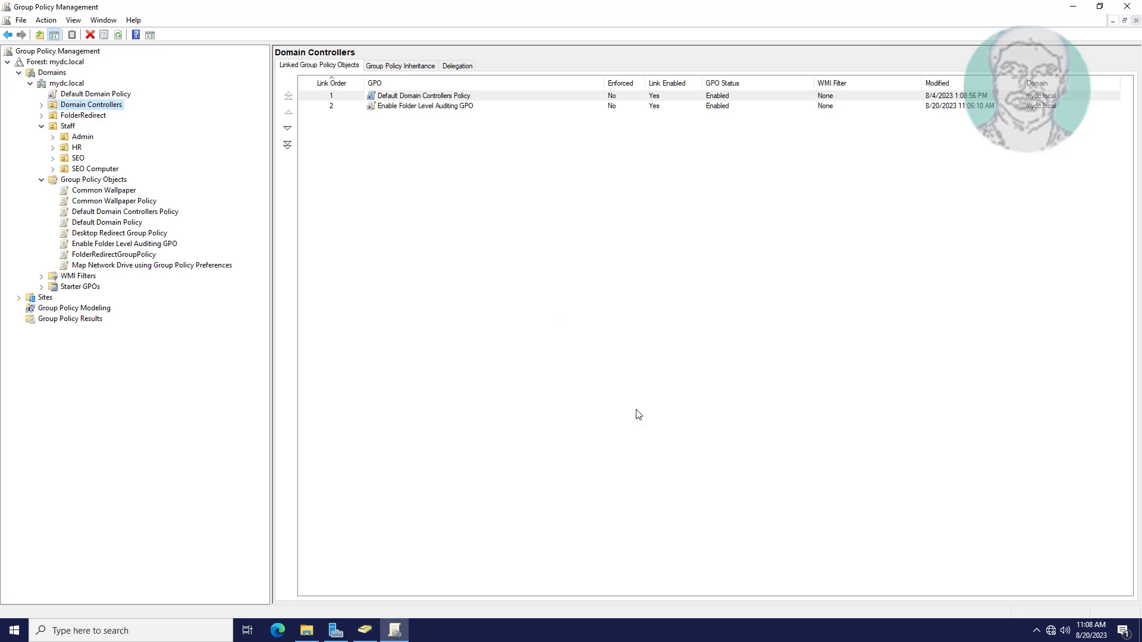
left_click(41, 106)
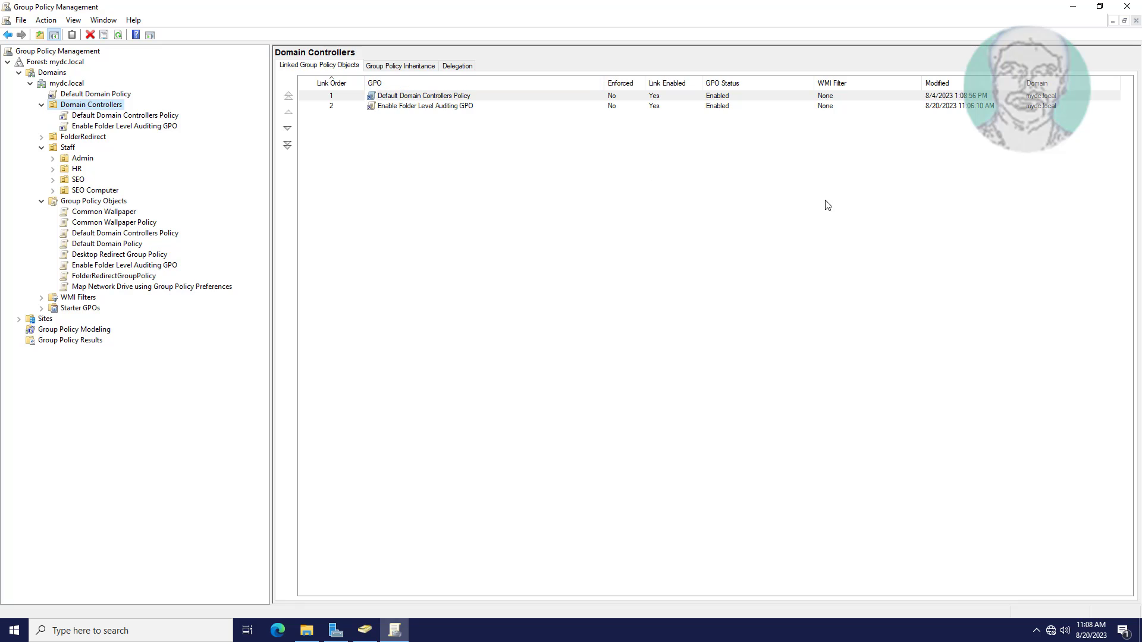
Step: Clear the management windows off the desktop and open the properties of SEOAudioFolder on Local Disk (C:) in File Explorer
left_click(1129, 7)
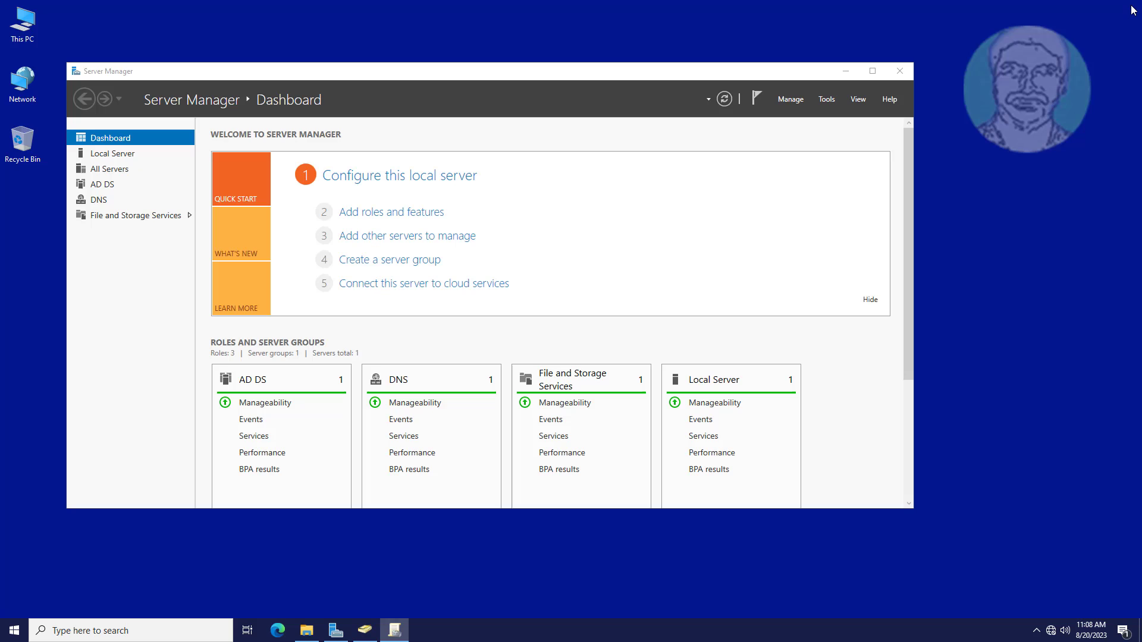
left_click(845, 72)
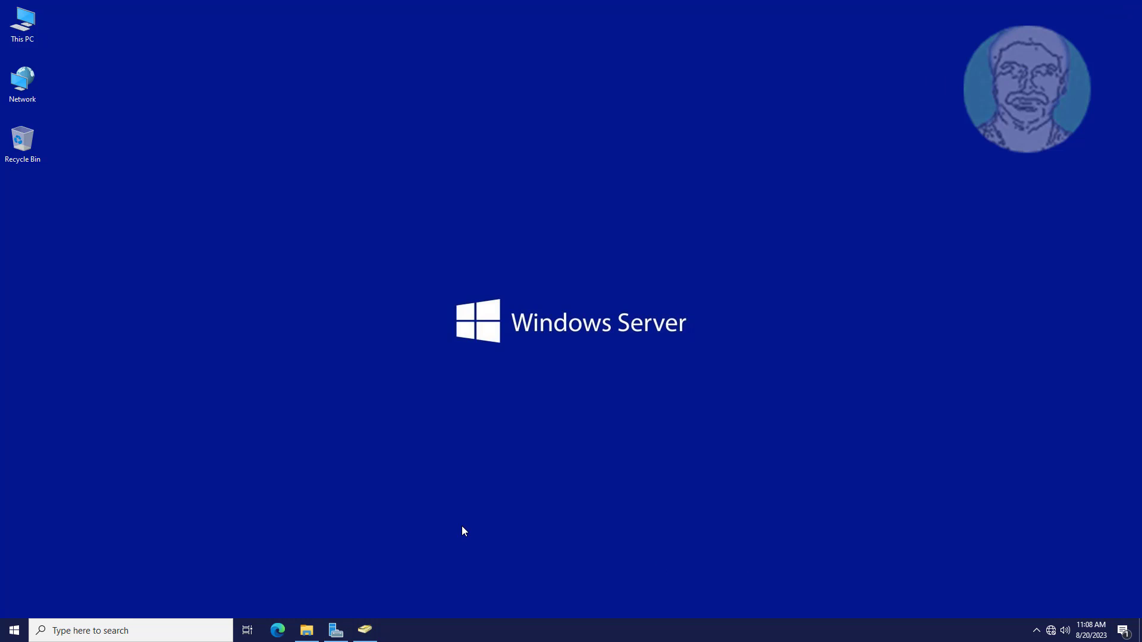
left_click(306, 630)
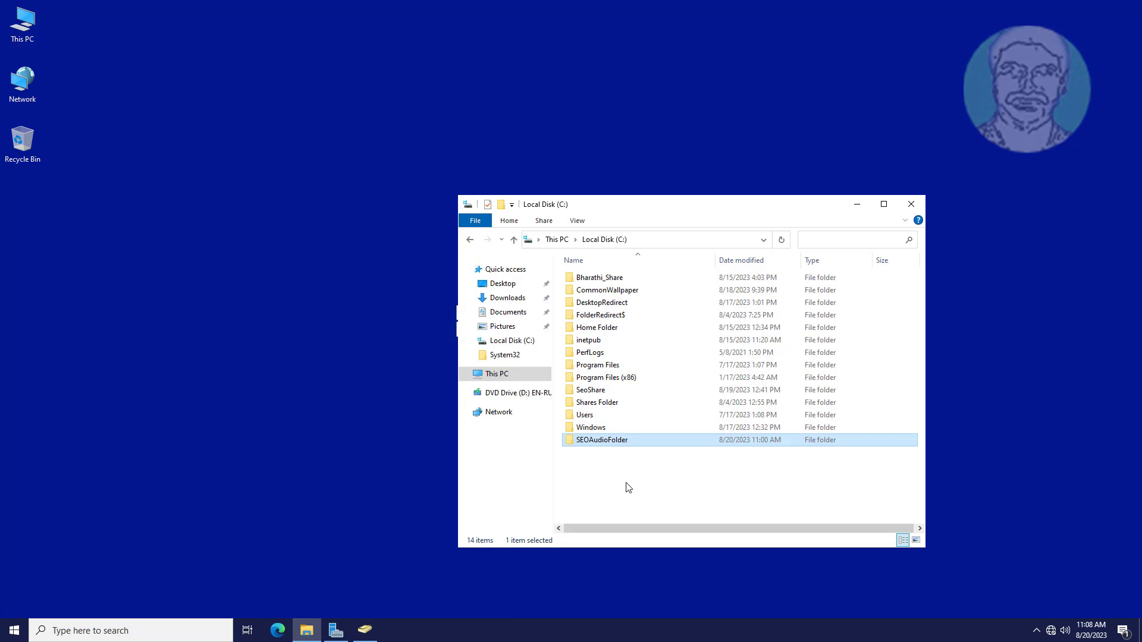
right_click(647, 446)
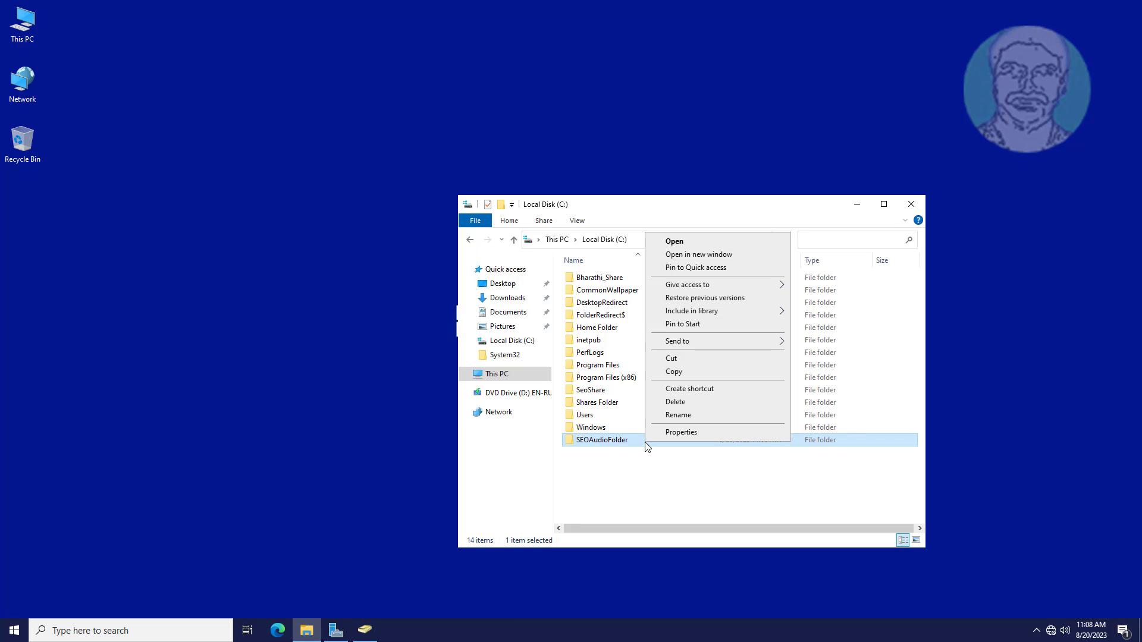
left_click(669, 432)
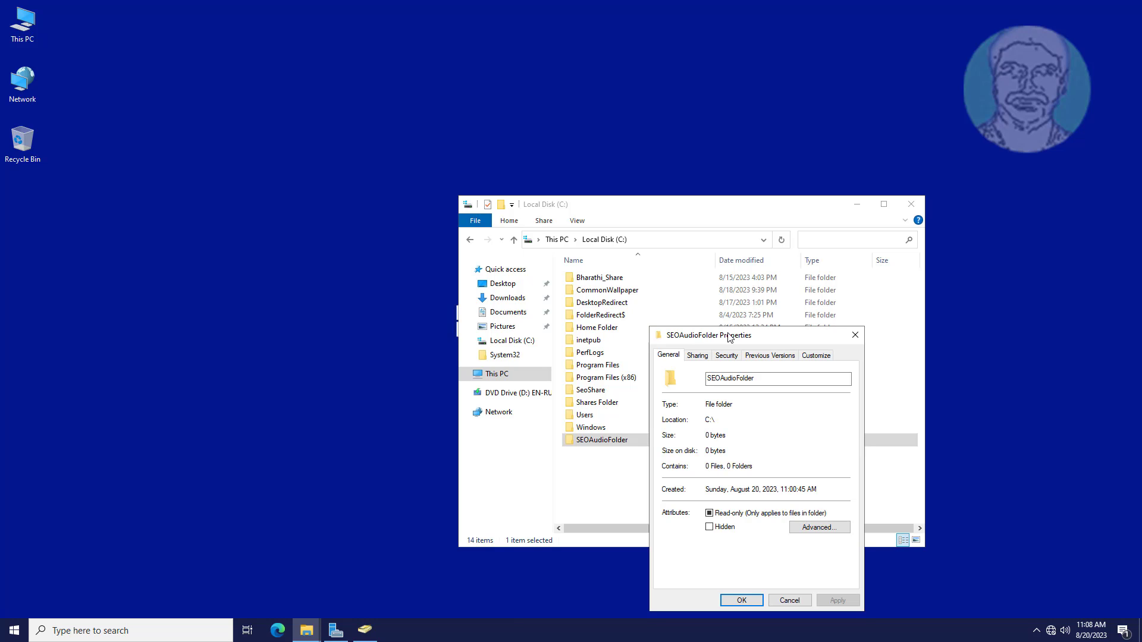
left_click_drag(730, 337, 751, 313)
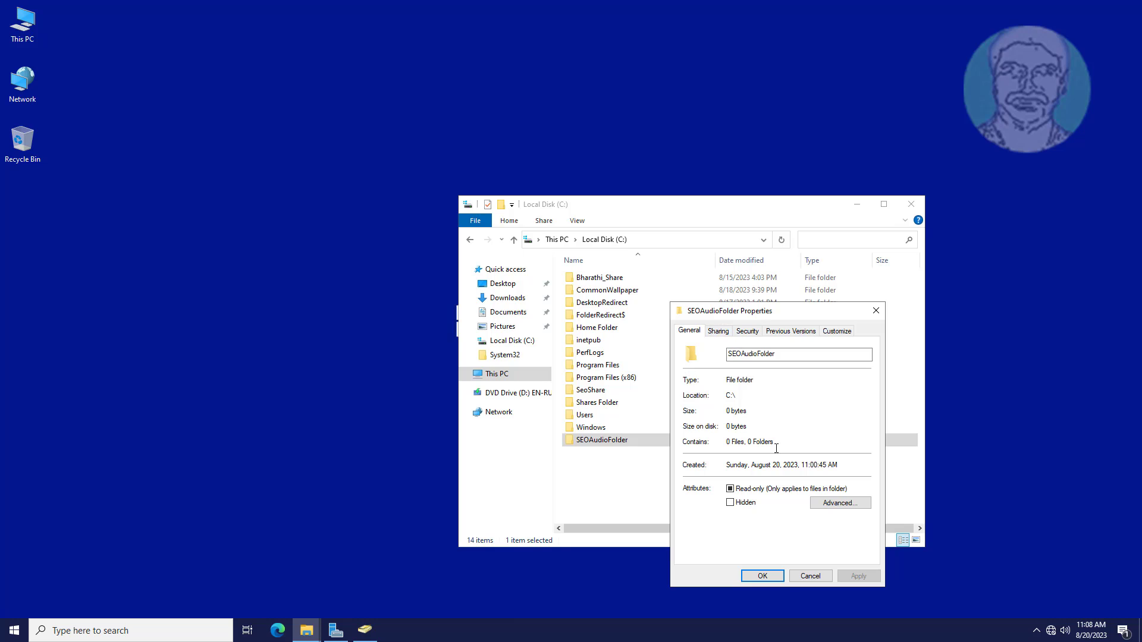
Step: Display the auditing entries in the advanced security settings of SEOAudioFolder
left_click(748, 331)
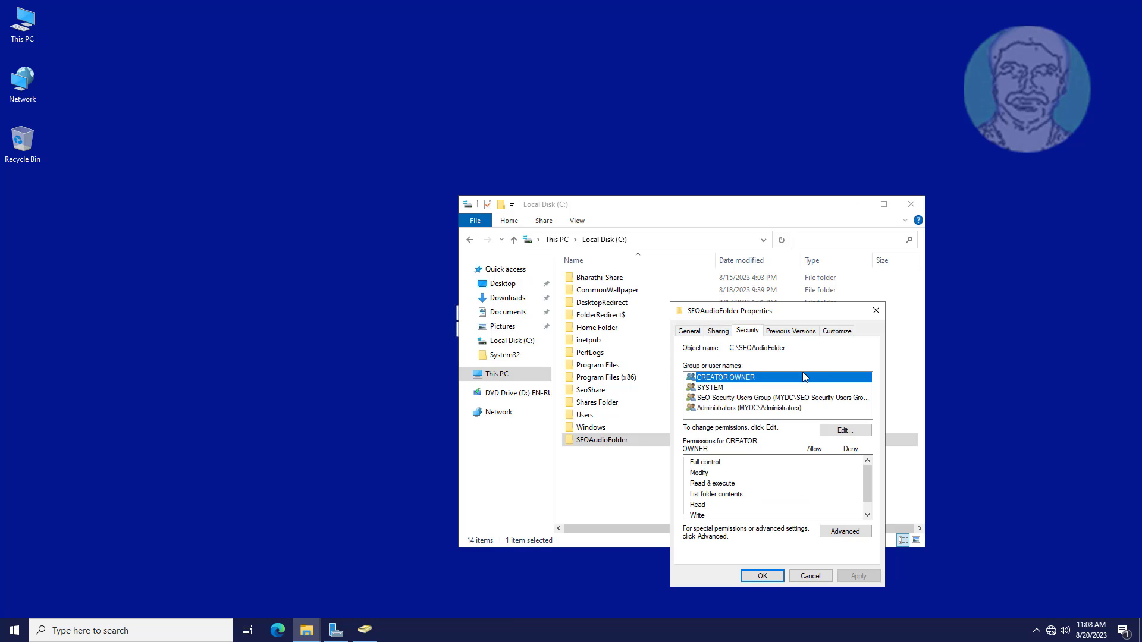
left_click(845, 533)
left_click(845, 531)
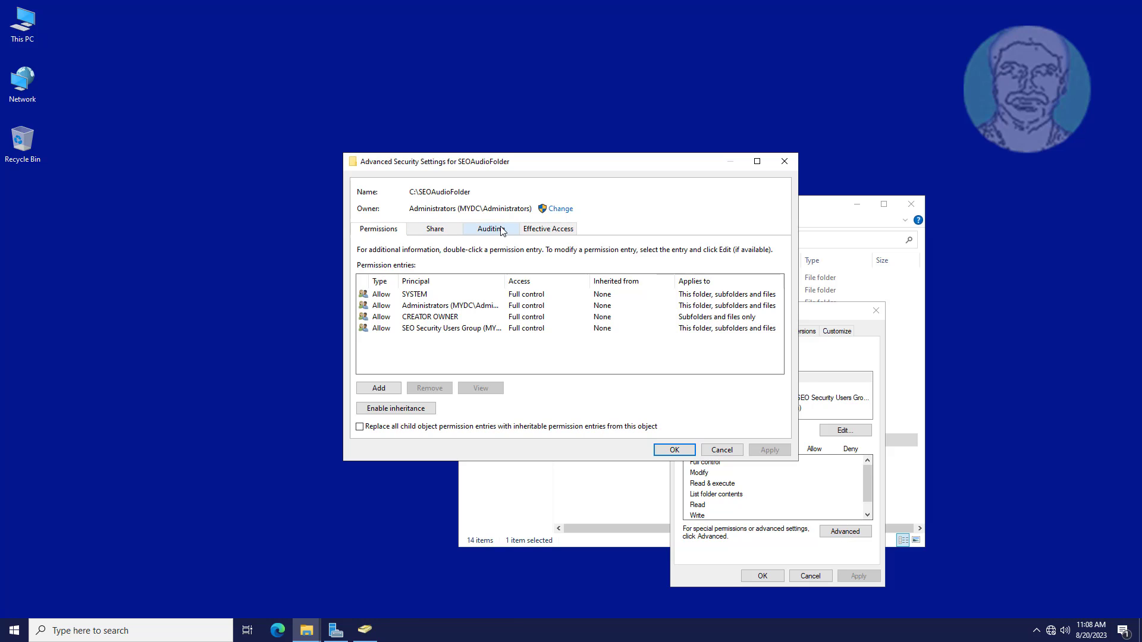
left_click(491, 229)
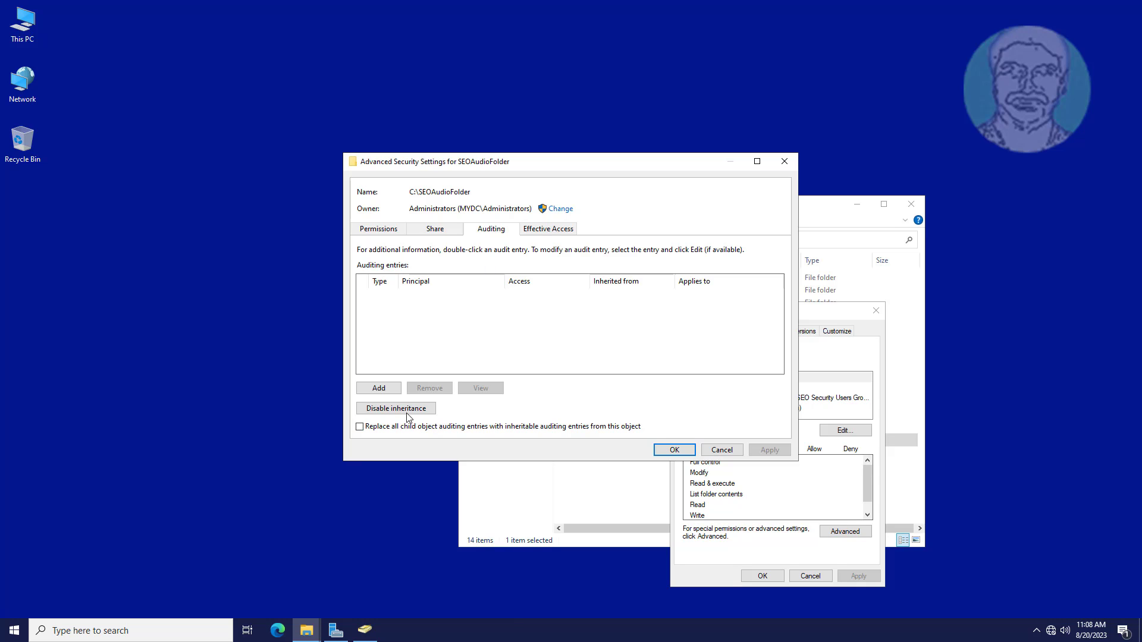
Step: Add an auditing entry with SEO Security Users Group as principal and set its type to All
left_click(390, 390)
left_click(389, 172)
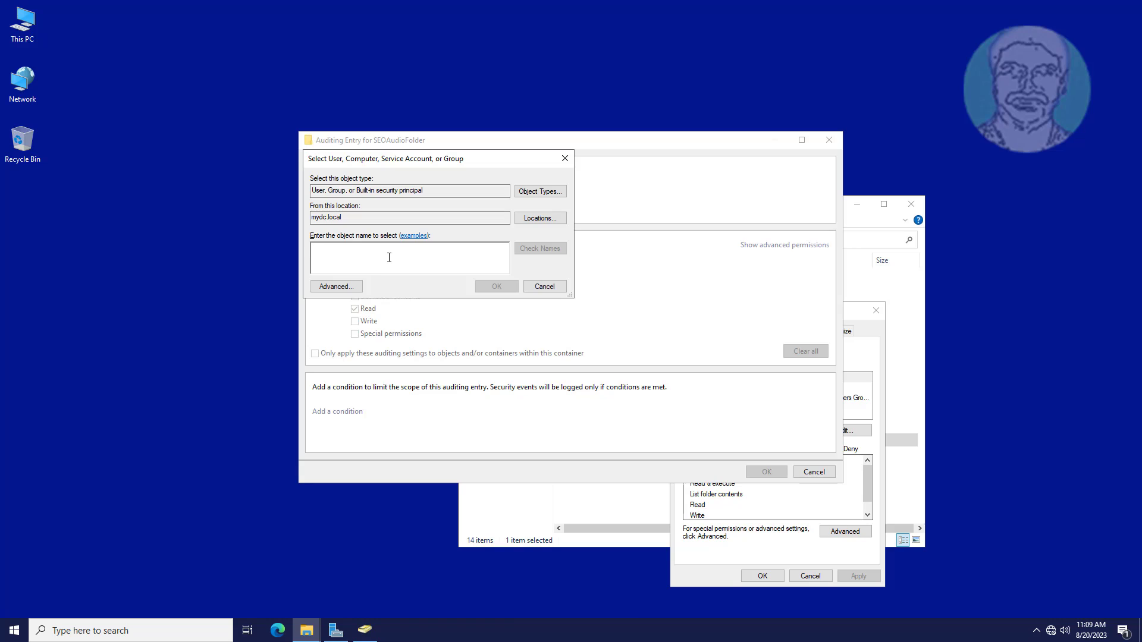
type("seo")
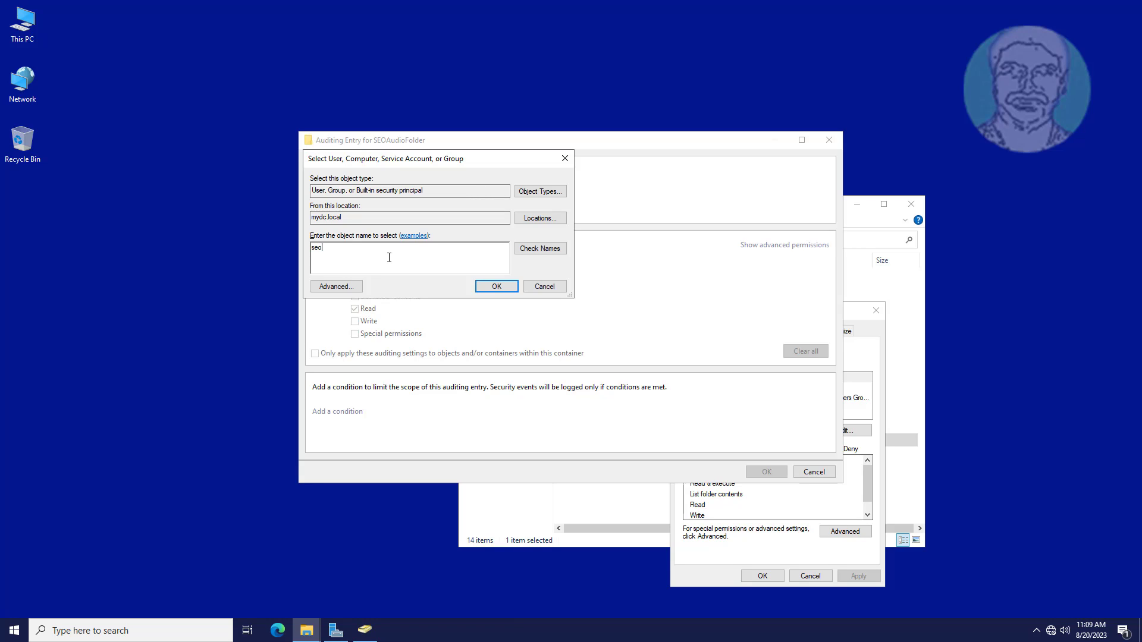
type(" security users group")
left_click(539, 248)
left_click(496, 286)
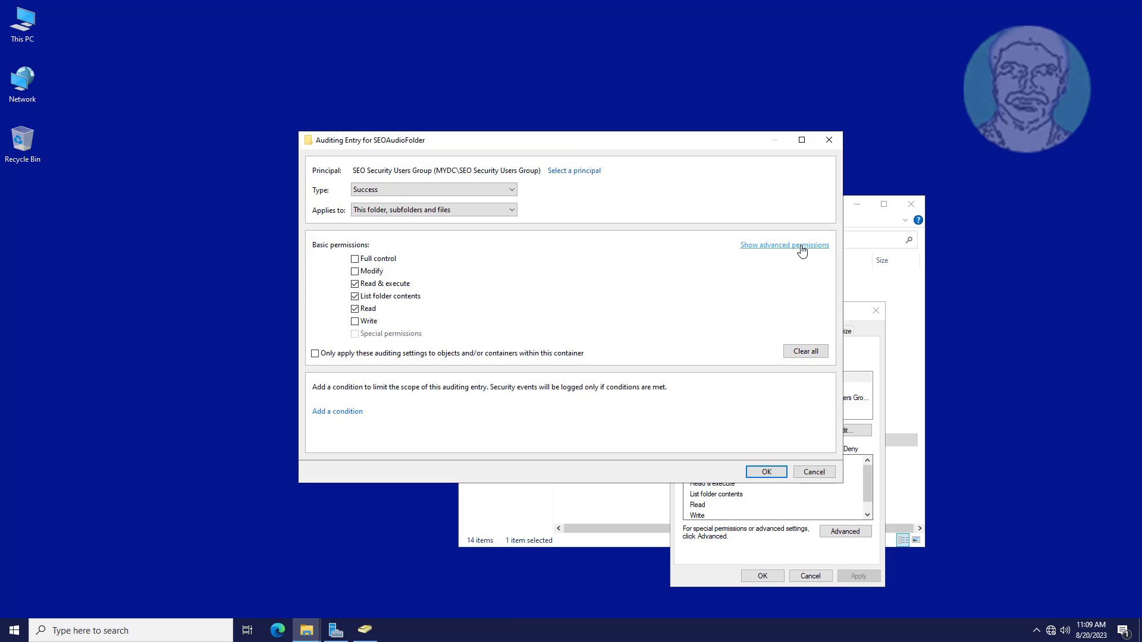
left_click(487, 196)
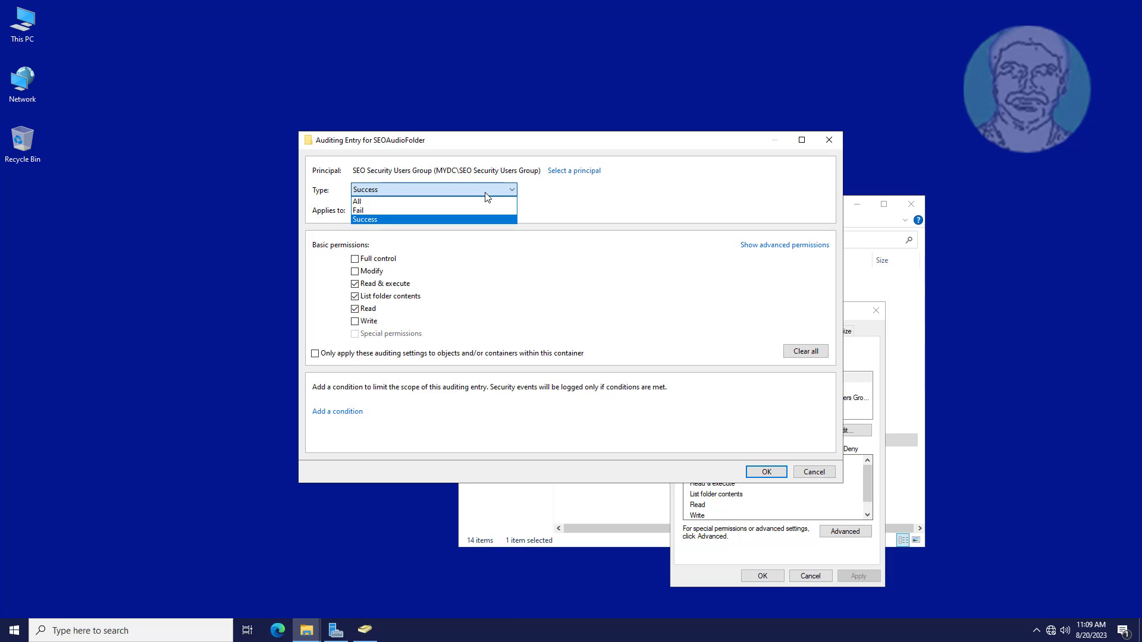
left_click(364, 206)
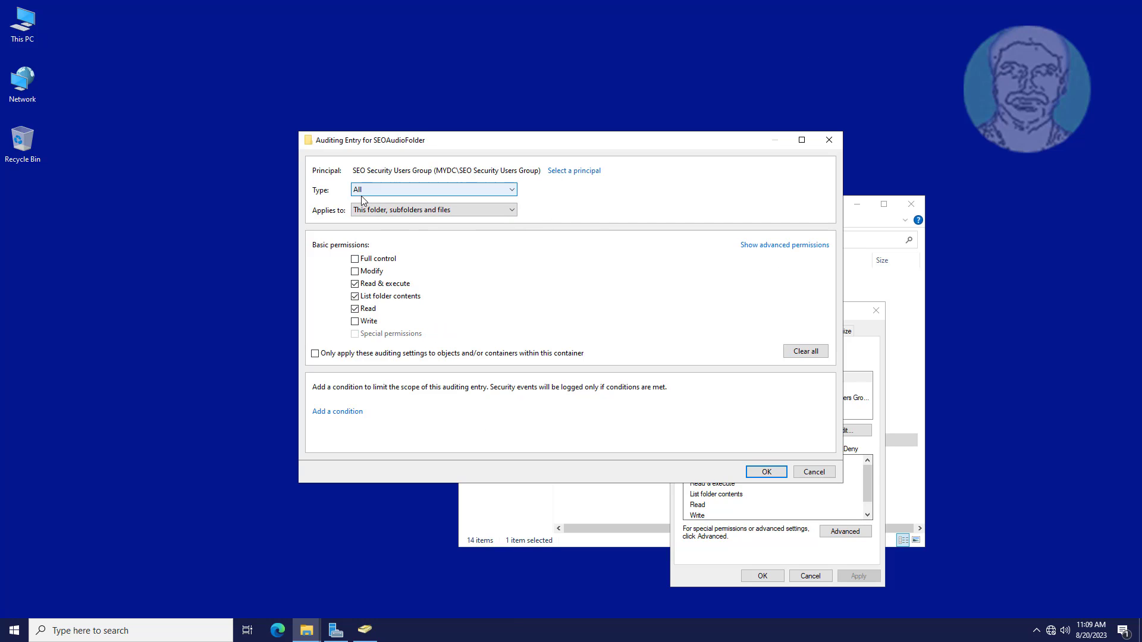
Step: Adjust the entry's advanced permissions, including Create files / write data and Create folders / append data, and accept the auditing entry
left_click(783, 248)
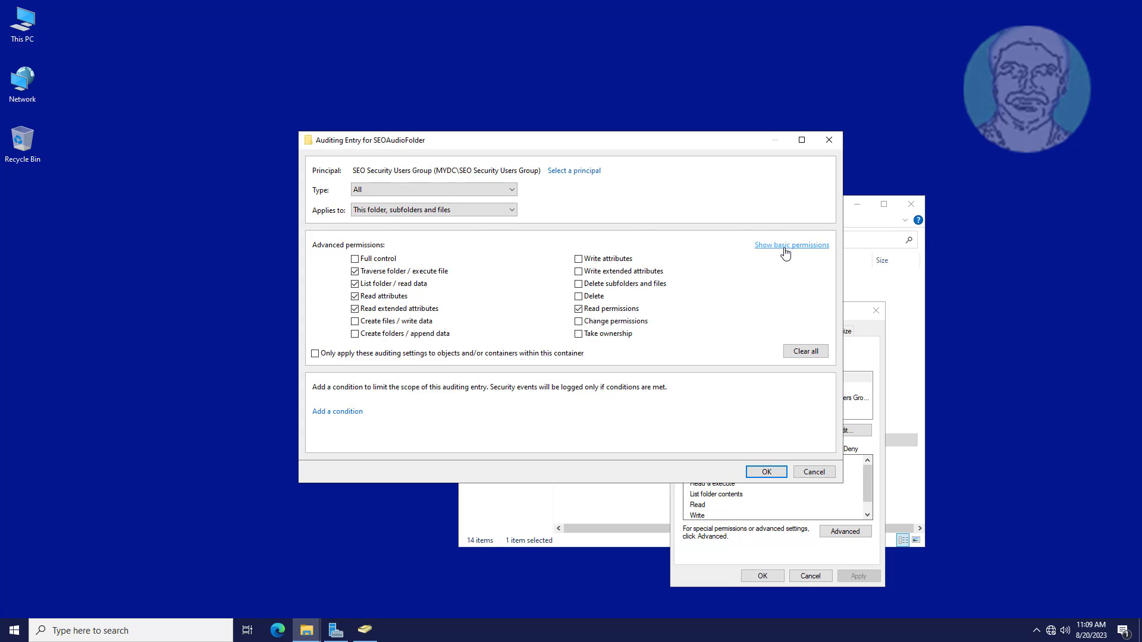
left_click(355, 272)
left_click(384, 286)
left_click(424, 297)
left_click(355, 322)
left_click(355, 334)
left_click(767, 472)
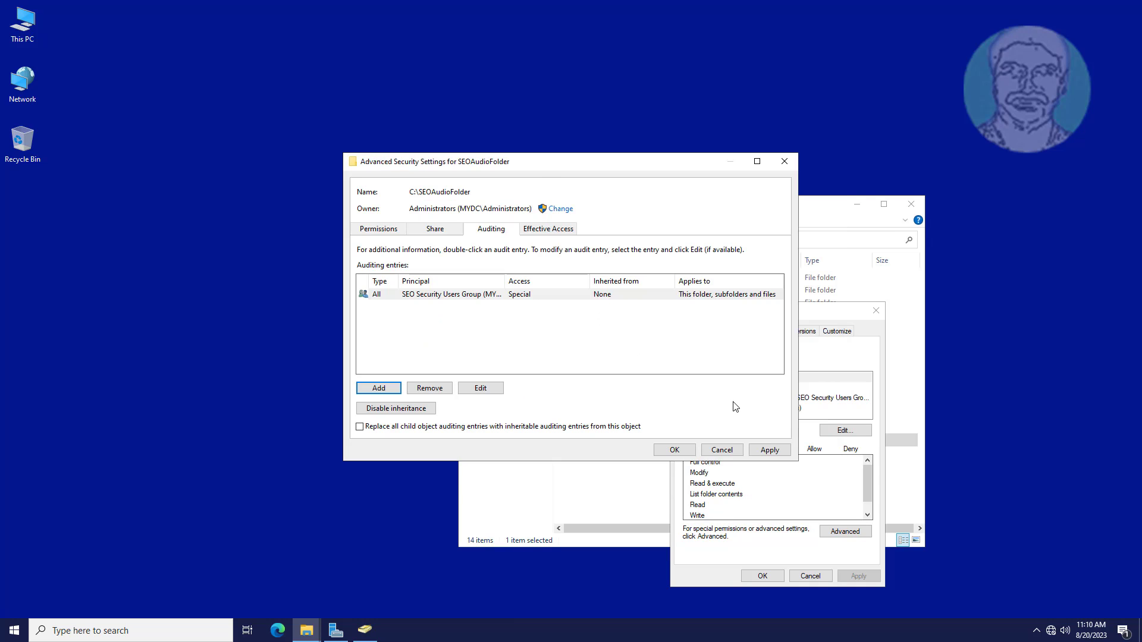
Step: Apply the auditing settings to SEOAudioFolder, and close its security and properties dialogs and File Explorer
left_click(769, 450)
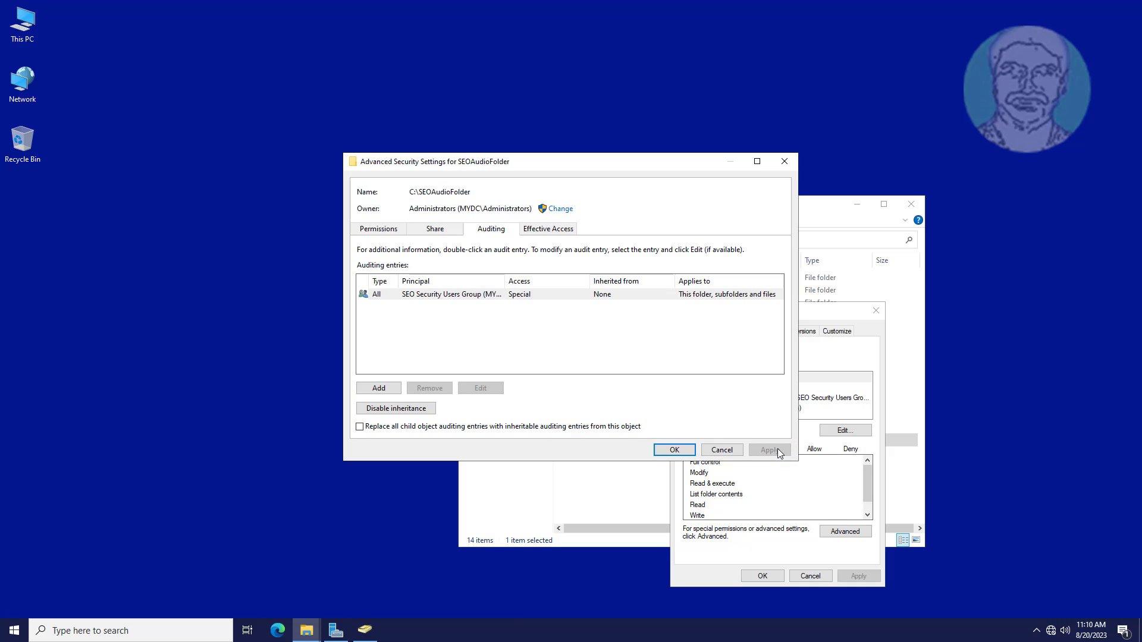
left_click(671, 450)
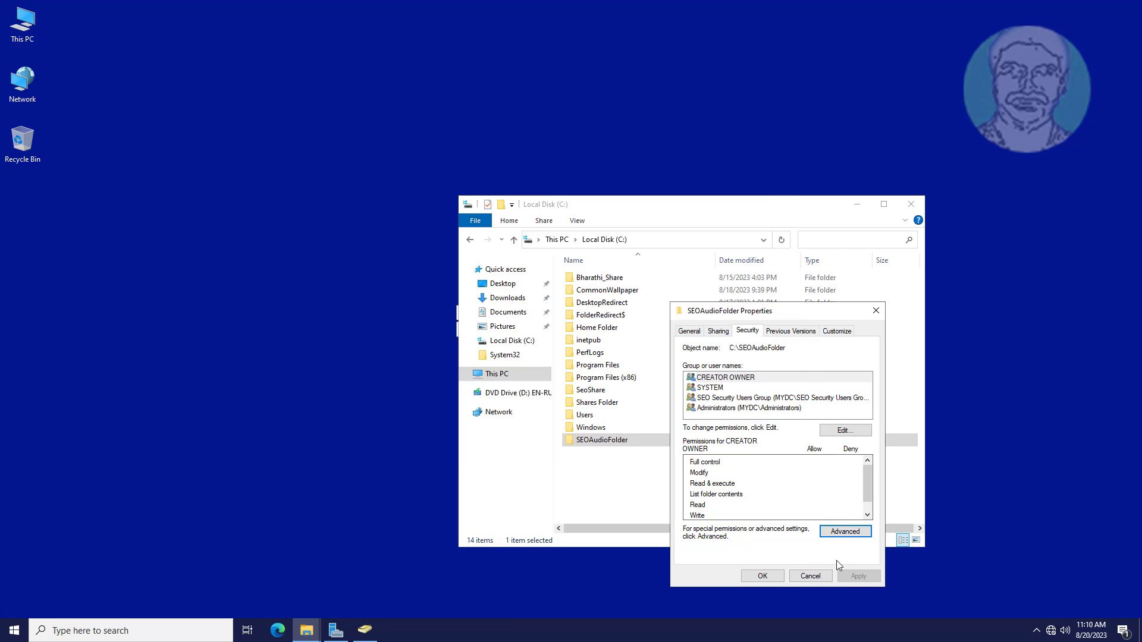
left_click(767, 574)
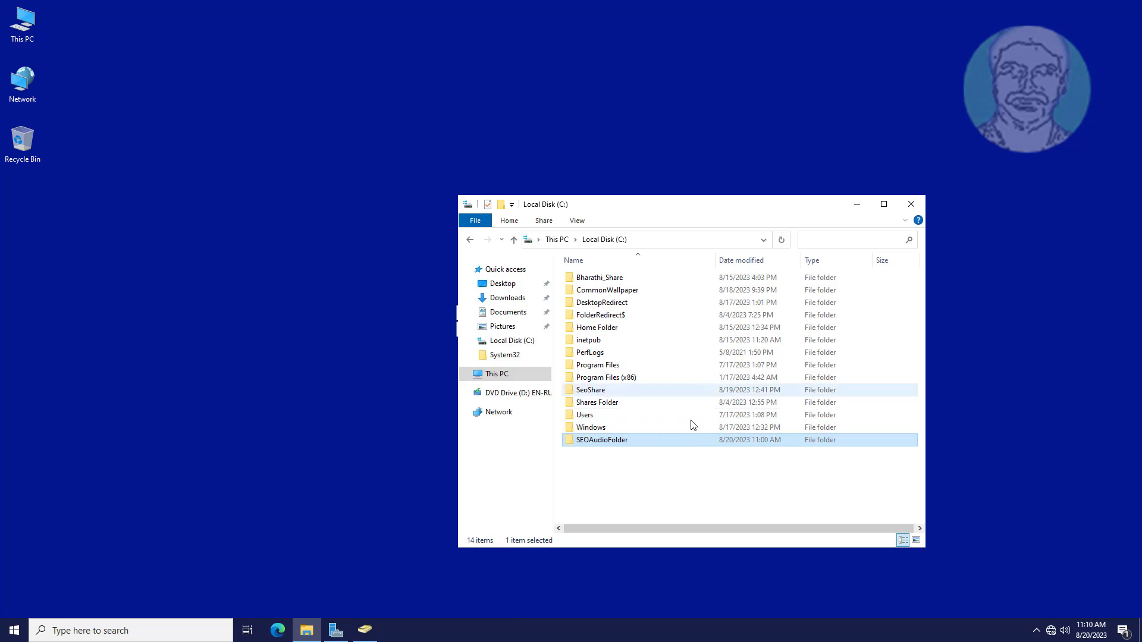
left_click(912, 207)
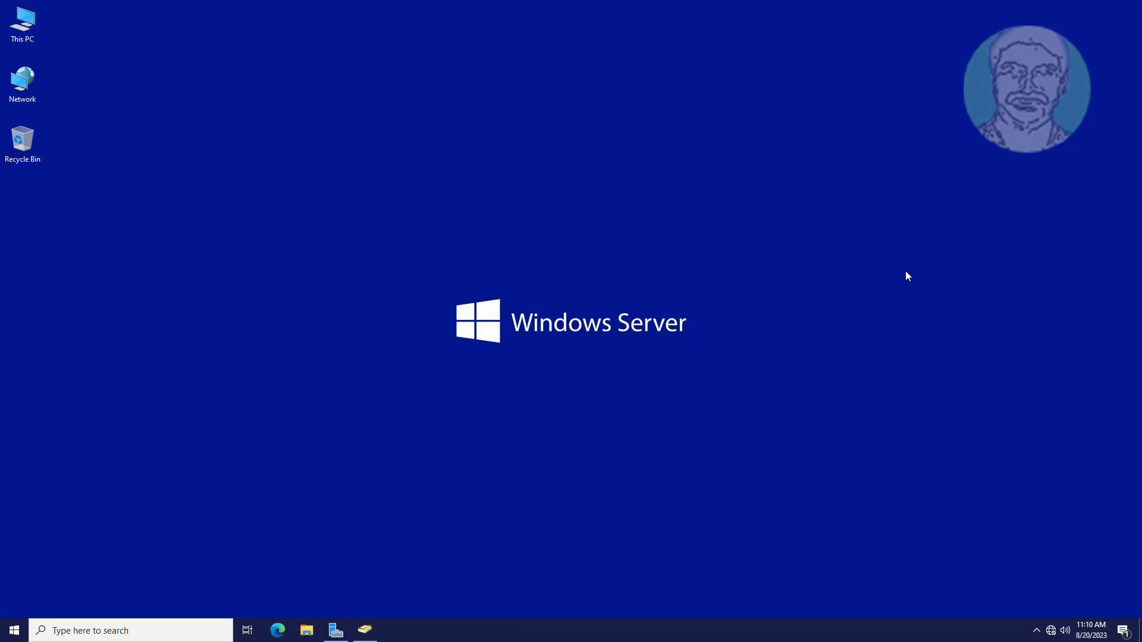
Step: Switch to the Windows client computer and sign in to the domain user's account by entering the account password
key("super+l")
left_click(573, 601)
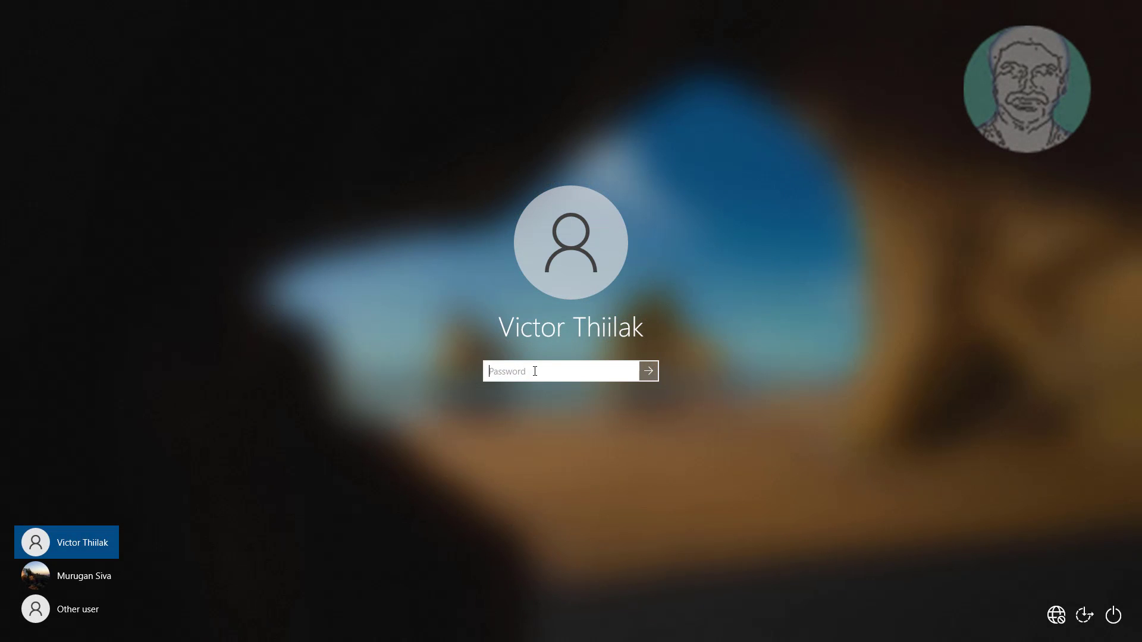
type("*")
key("Return")
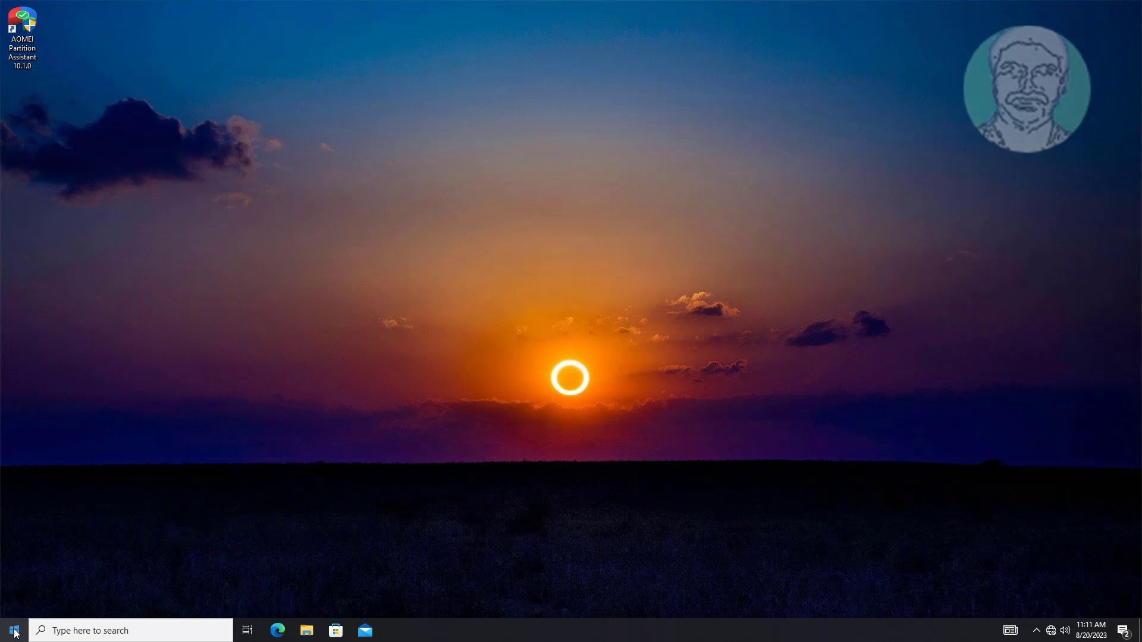
Step: Connect to the network path \\server2023 and open its shared SEOAudioFolder
right_click(14, 629)
left_click(72, 571)
type("\\server2023")
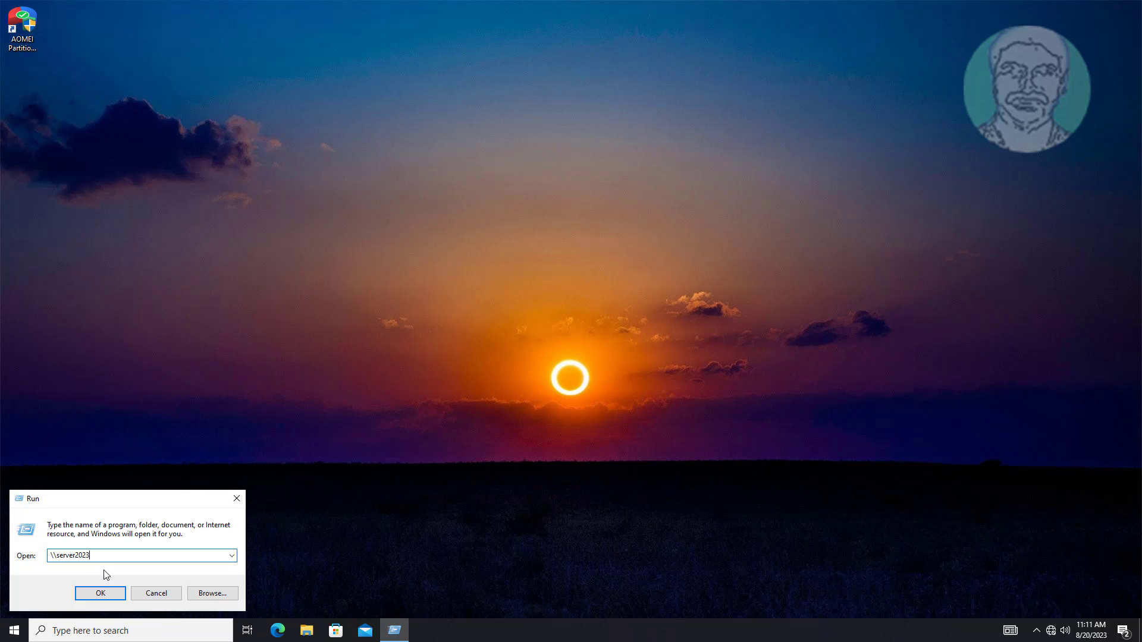
key("Return")
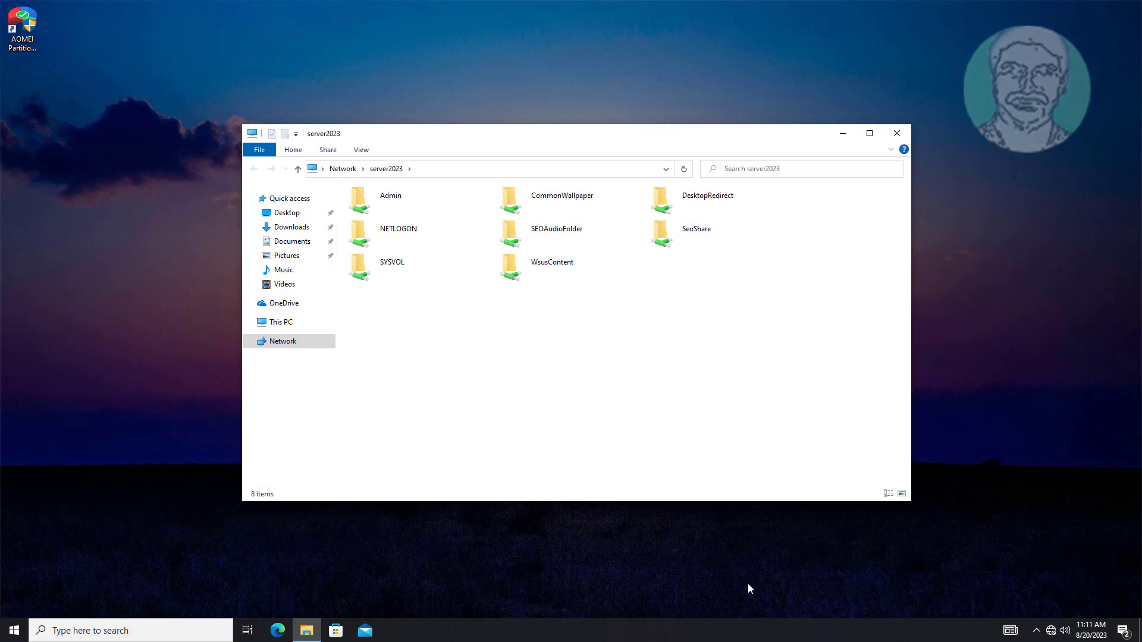
double_click(581, 244)
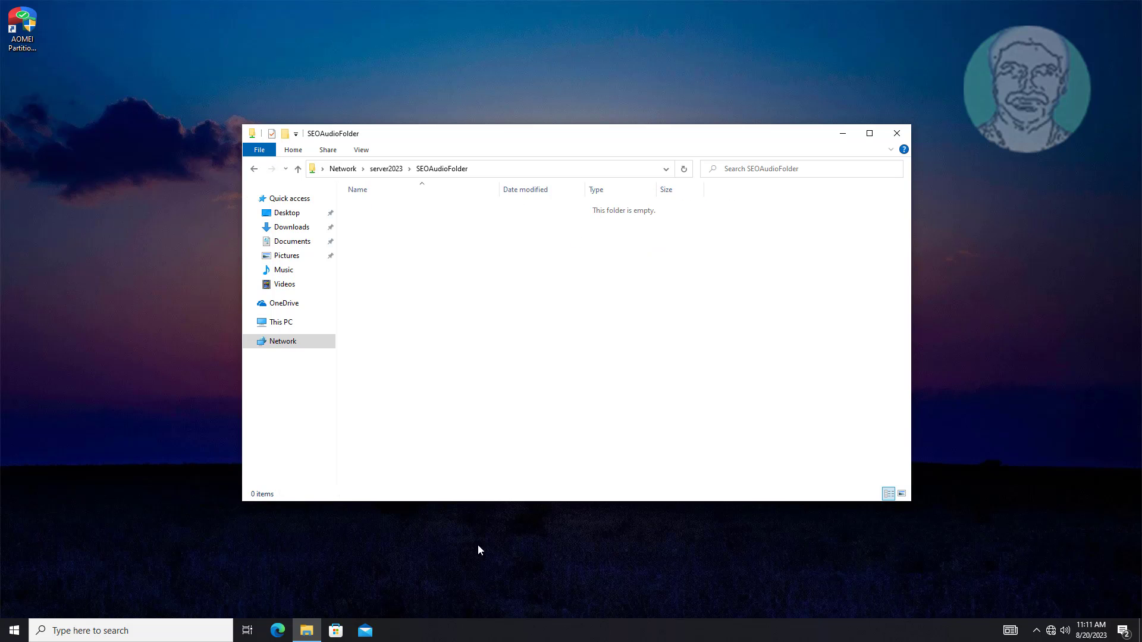
Step: Create a new folder named Sample folder inside SEOAudioFolder
right_click(440, 246)
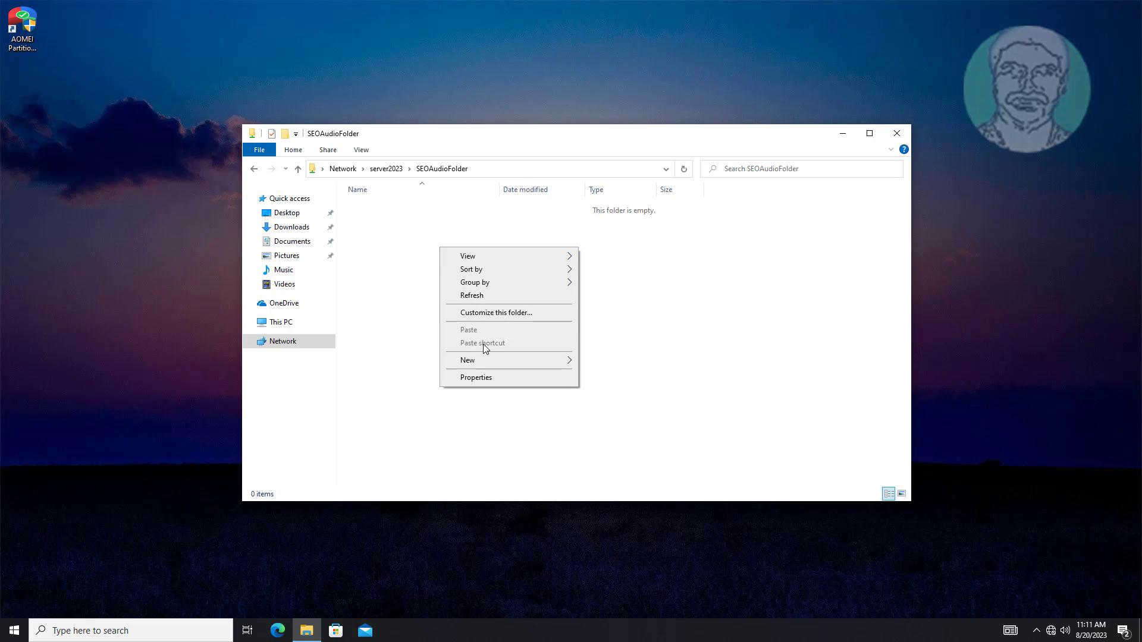
mouse_move(523, 365)
left_click(612, 363)
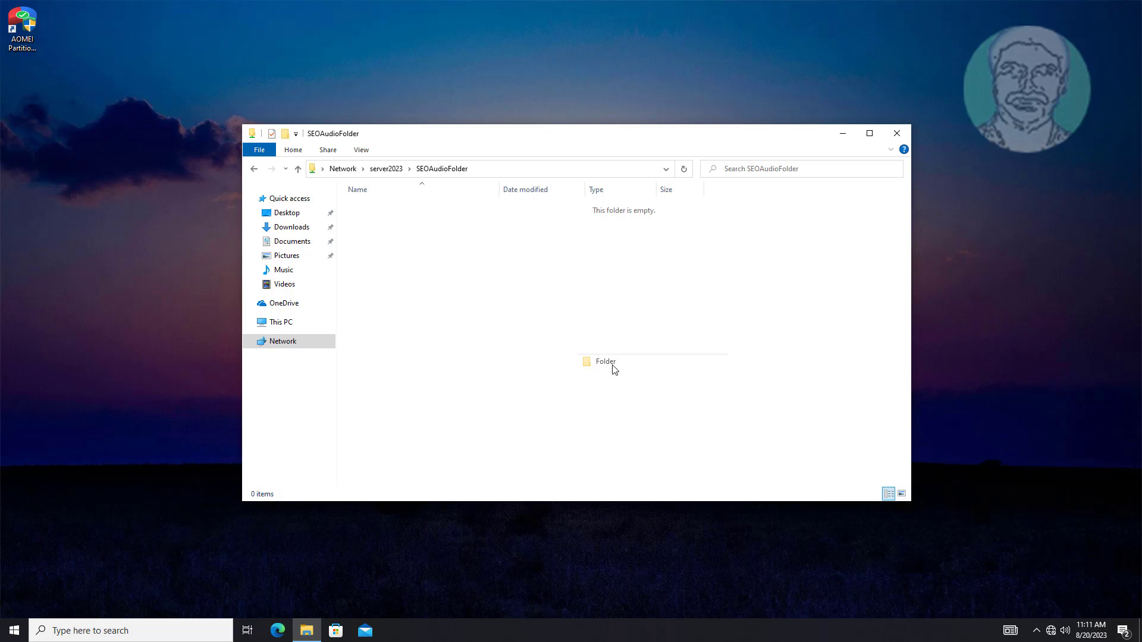
type("Sample")
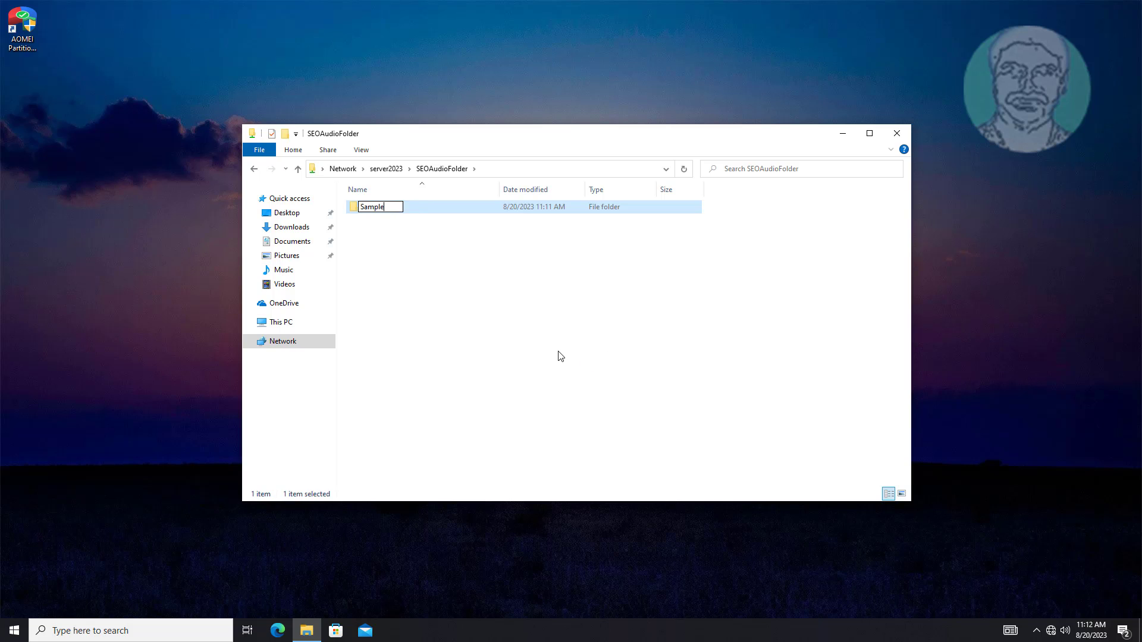
type(" folder")
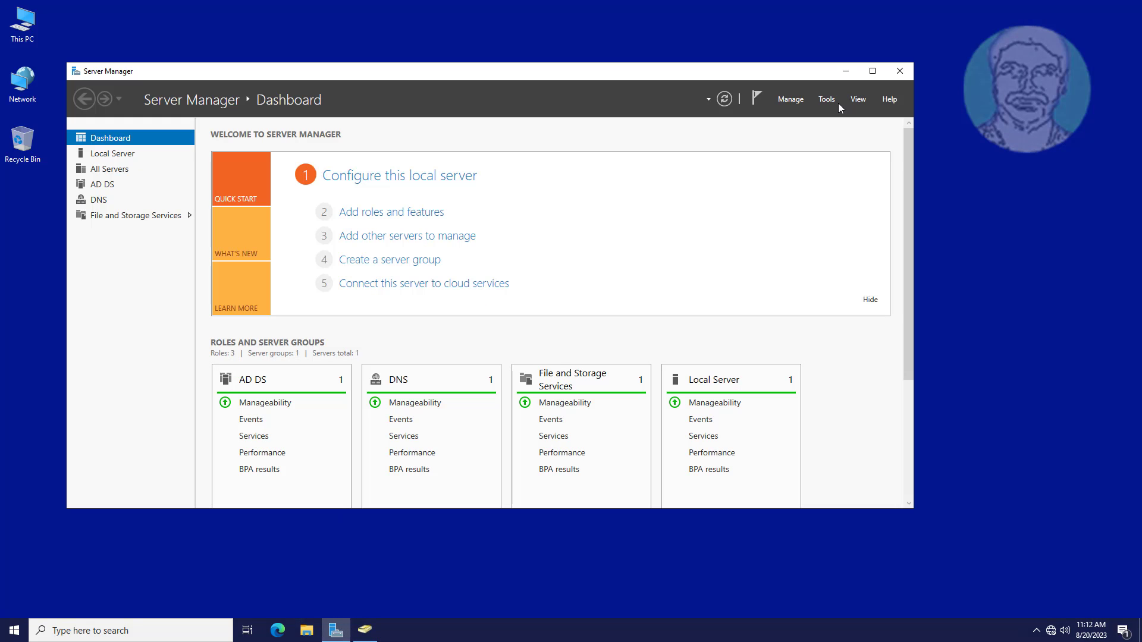
Step: Switch to the server, start Event Viewer from Server Manager and show the Windows Security log
left_click(831, 101)
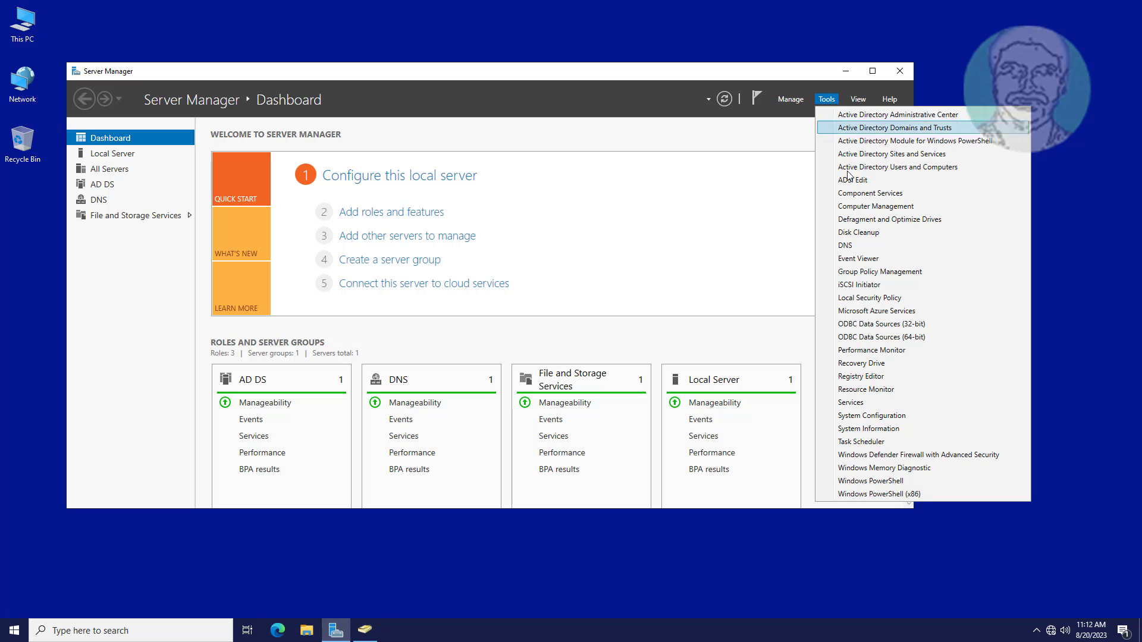
left_click(865, 259)
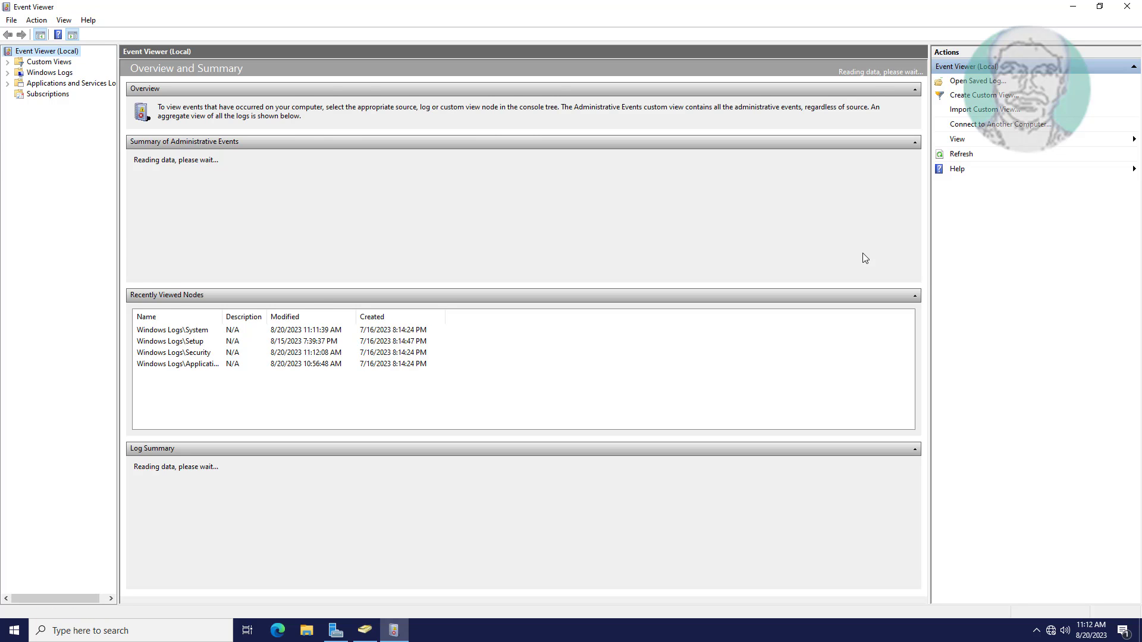
double_click(172, 330)
left_click(51, 94)
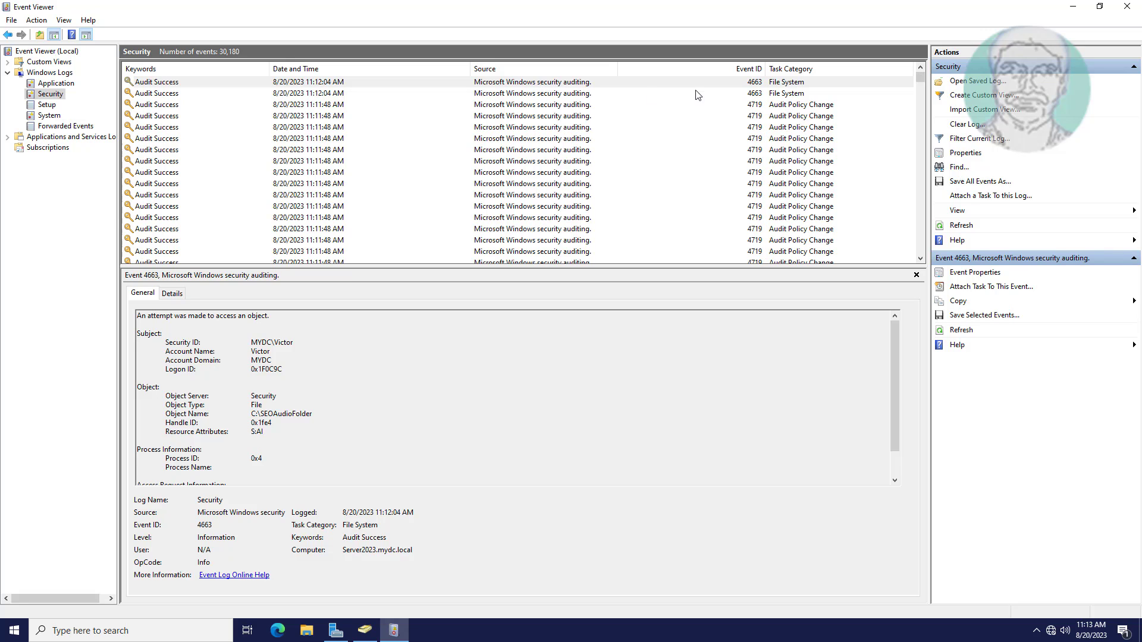
Step: Open the second 4663 File System event in the Security log and examine its subject's Security ID
left_click(452, 95)
double_click(503, 95)
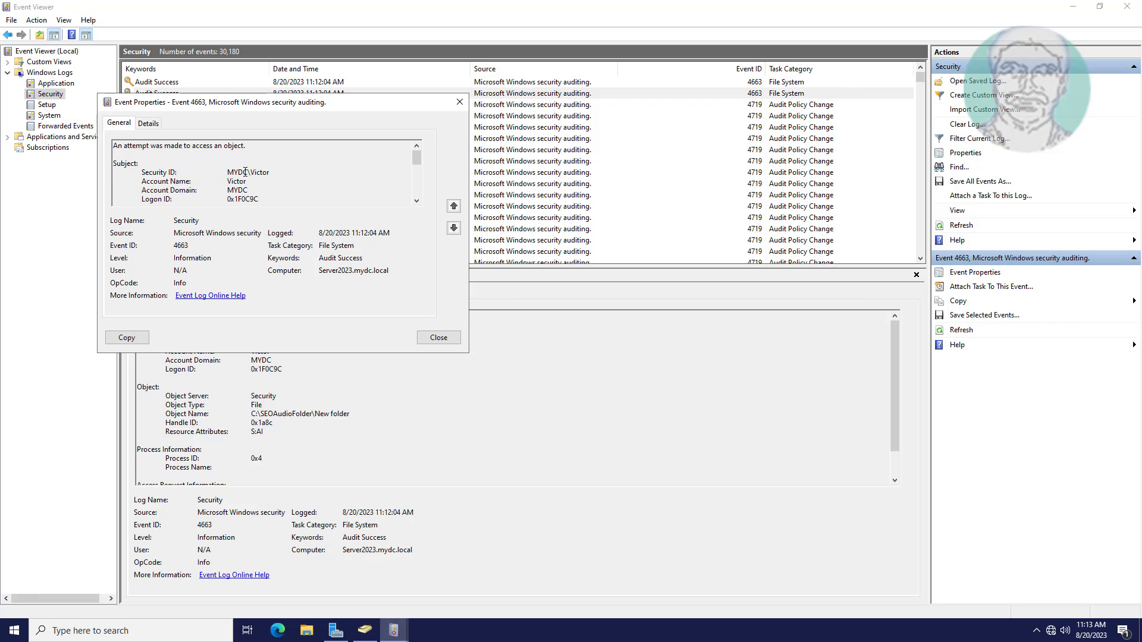
left_click_drag(276, 174, 217, 175)
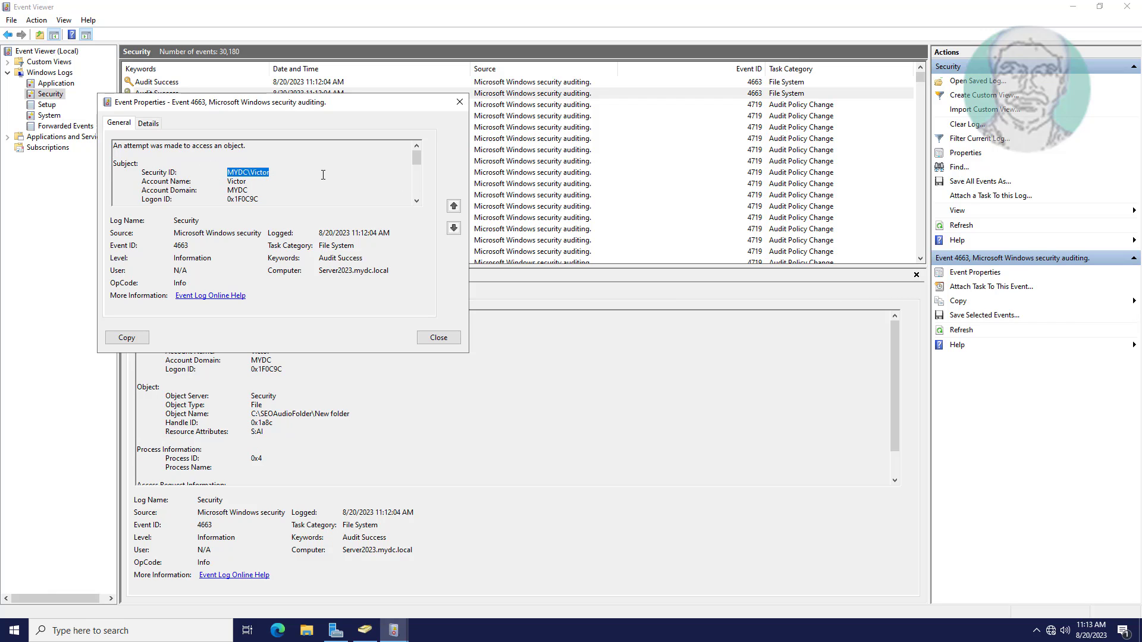
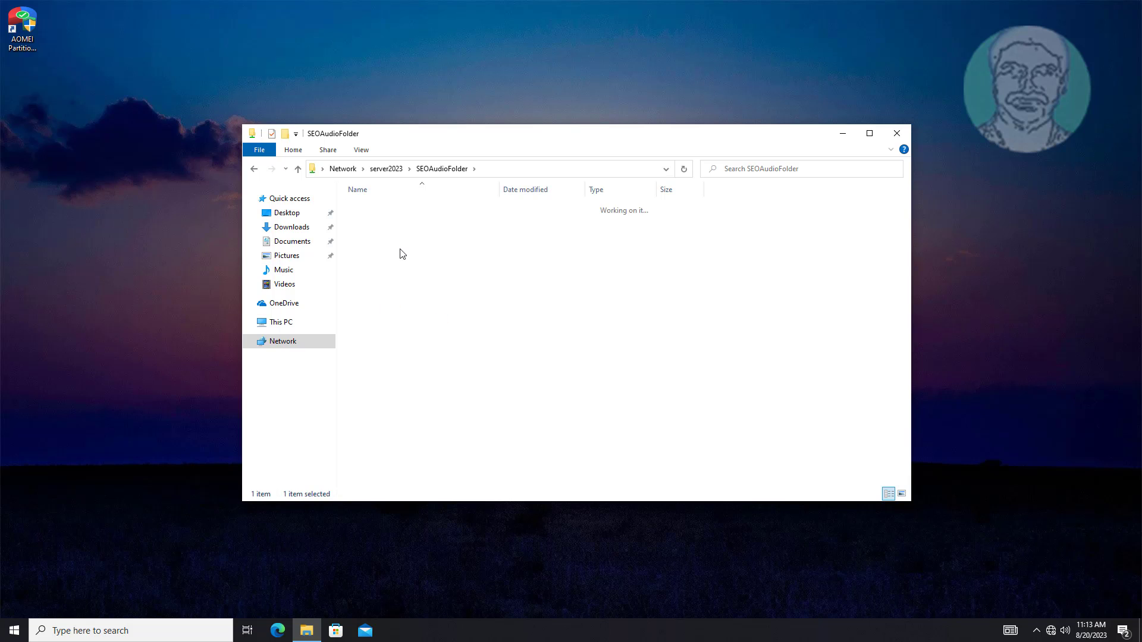
Step: Switch to the client computer and create a text document named Sampletext inside Sample folder
right_click(409, 272)
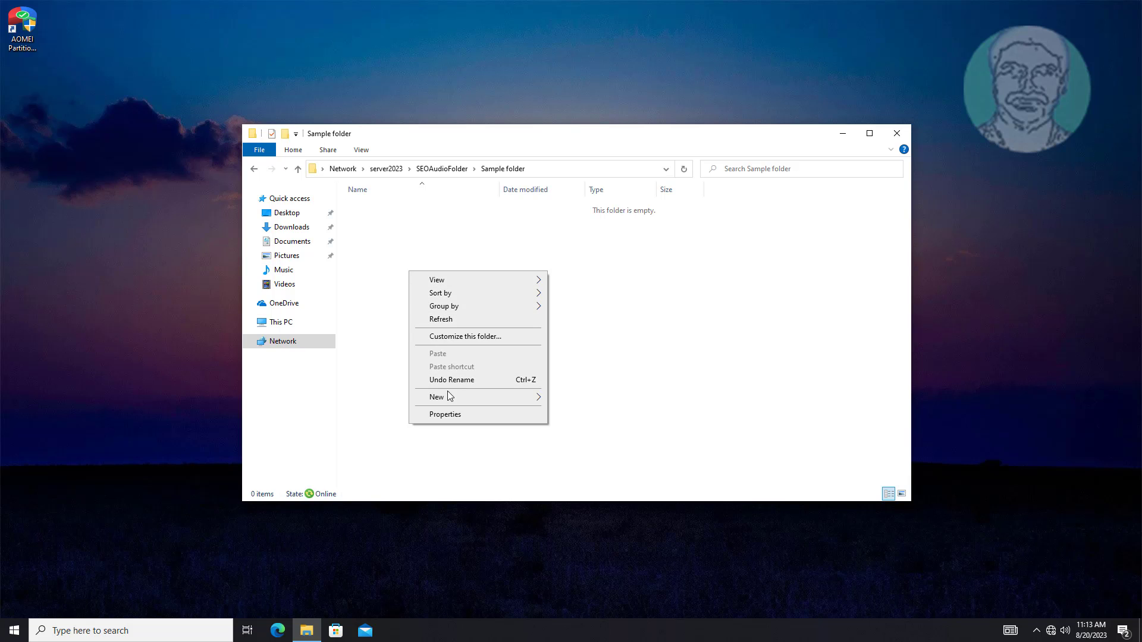
mouse_move(450, 398)
left_click(588, 455)
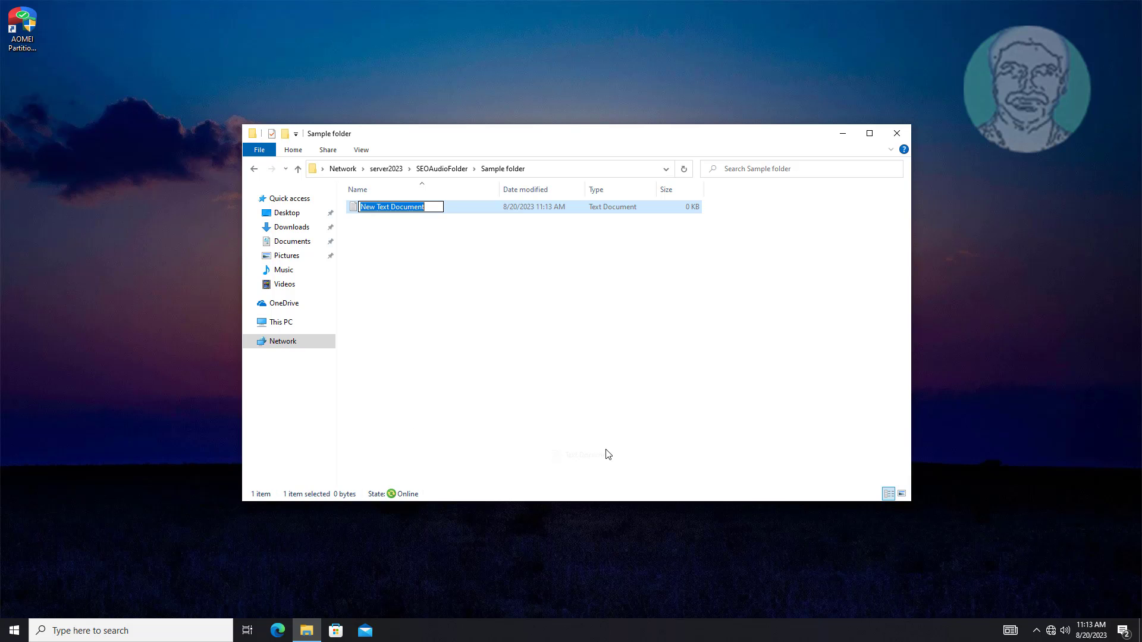
type("San")
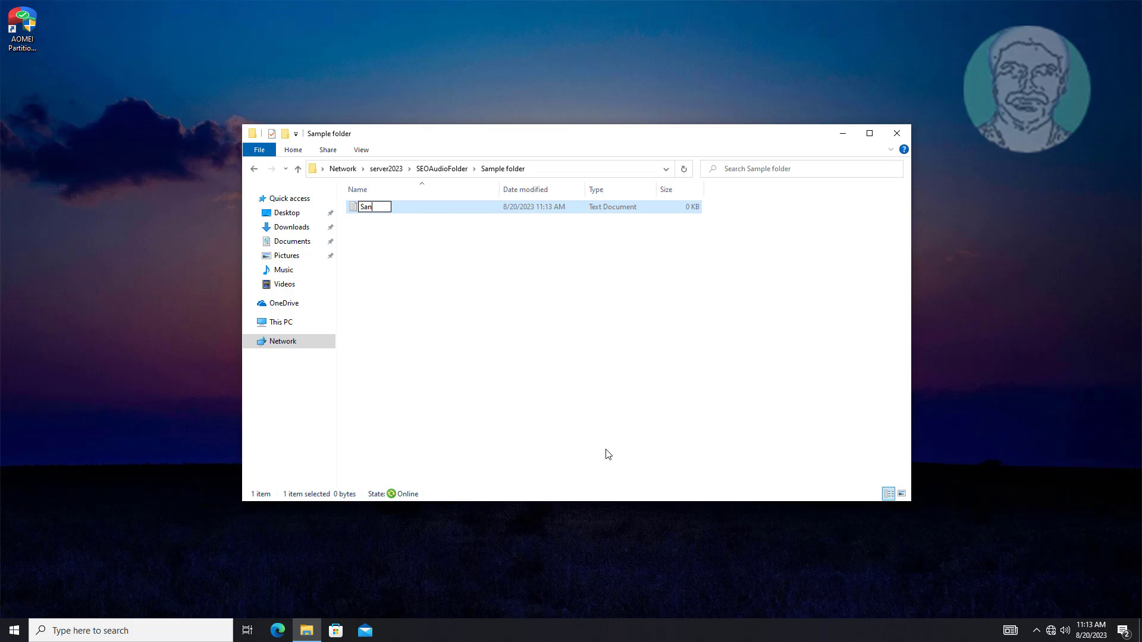
key("BackSpace")
key("BackSpace")
key("BackSpace")
type("mplete")
left_click(462, 355)
Step: Open Sampletext in Notepad, enter "nice to meet", save the file and close it
left_click(397, 218)
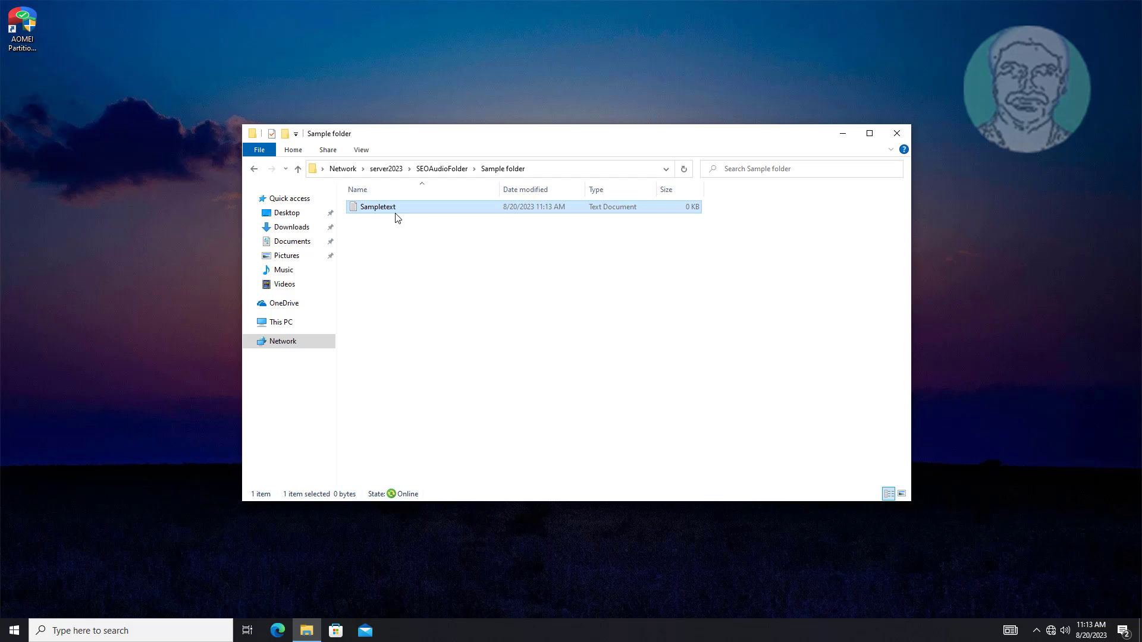
double_click(397, 218)
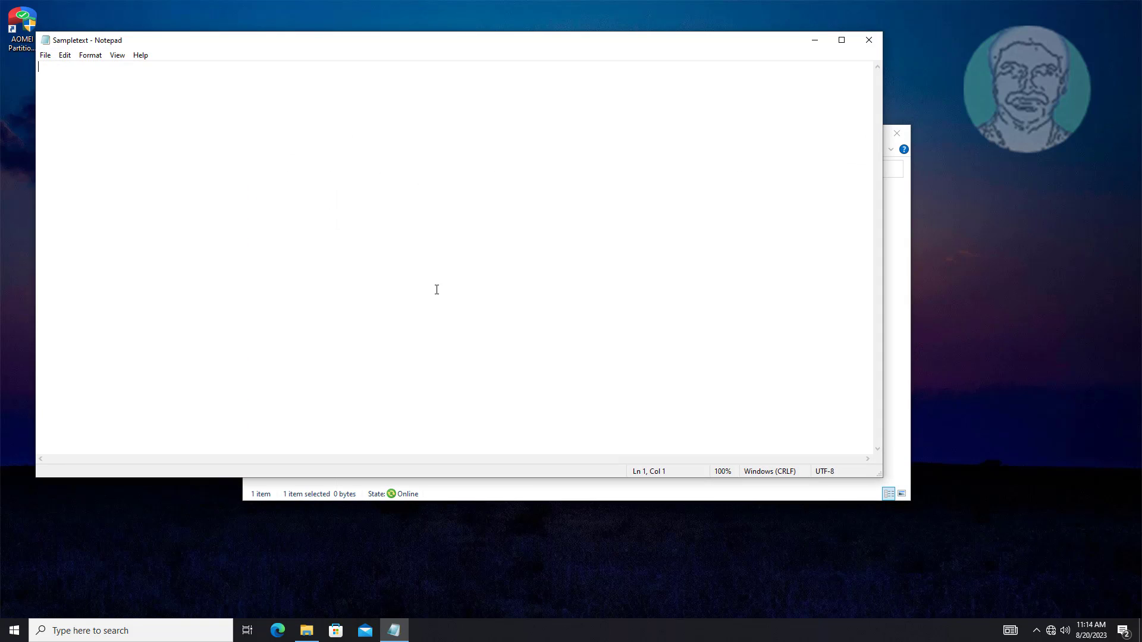
type("nice to meet")
left_click(44, 55)
left_click(64, 108)
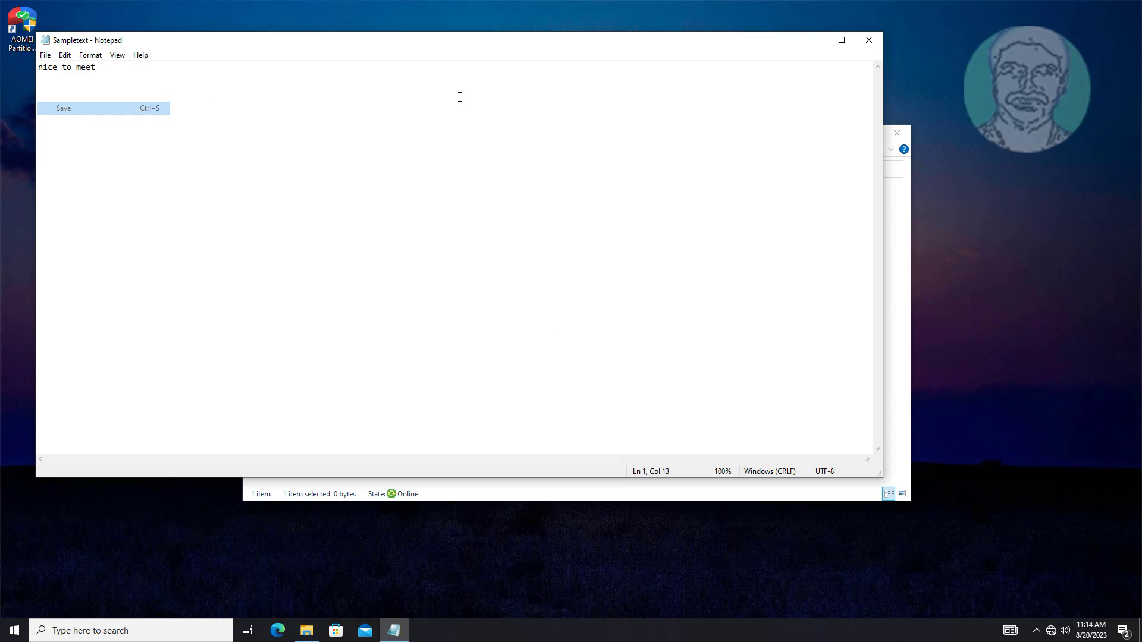
left_click(869, 40)
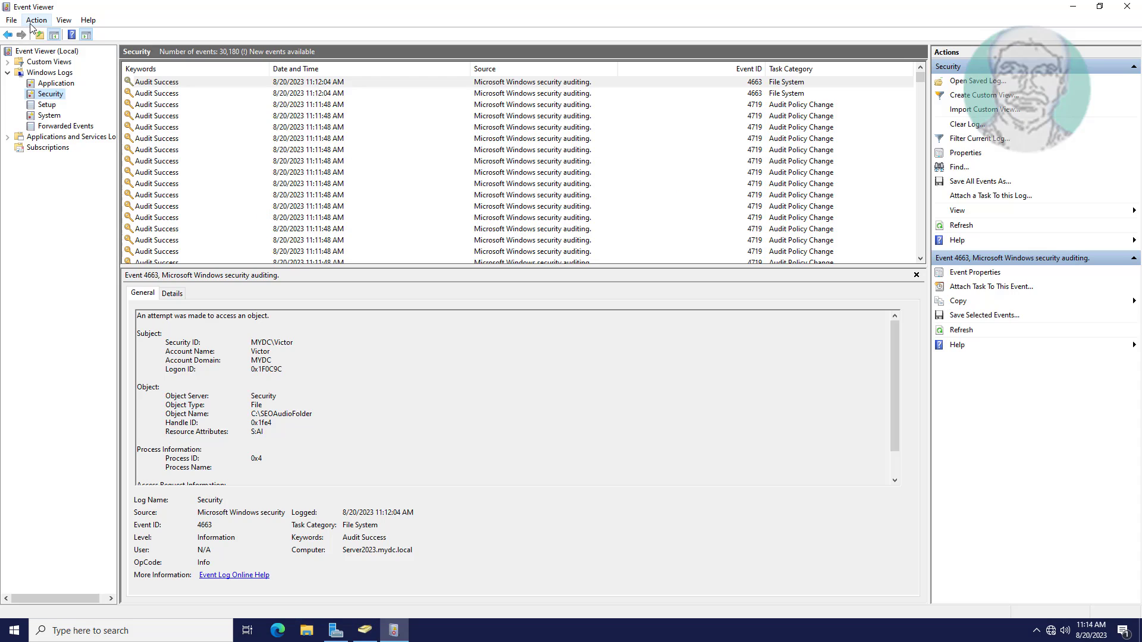
Step: Switch to the server, refresh the Security log, and examine the object name and accesses of the 11:13:49 AM event
left_click(36, 21)
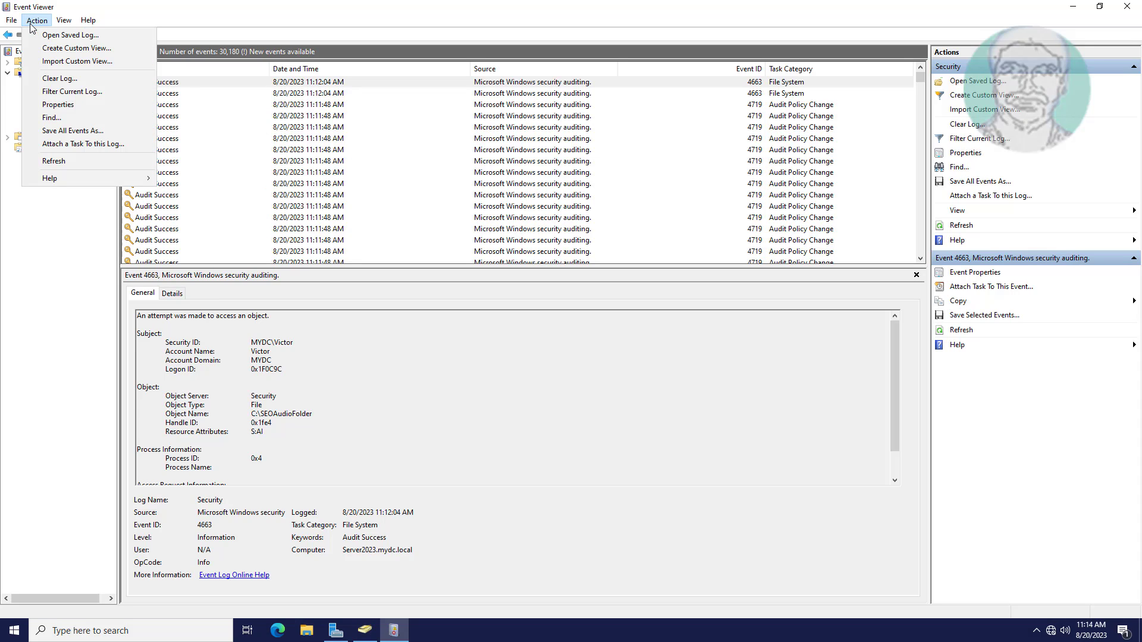
left_click(53, 161)
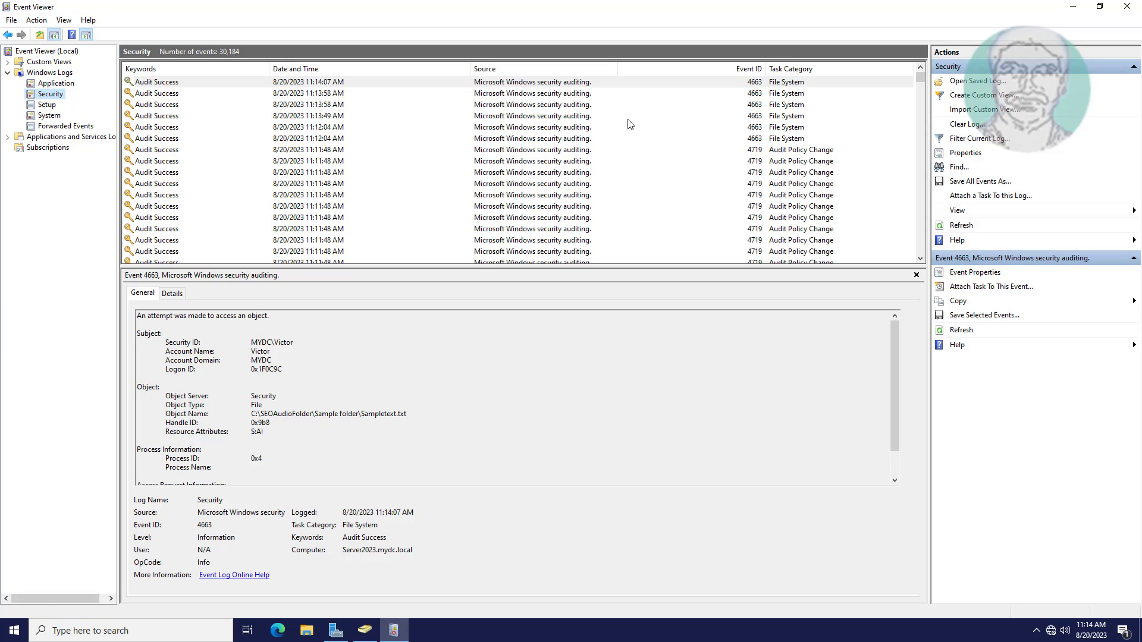
double_click(578, 116)
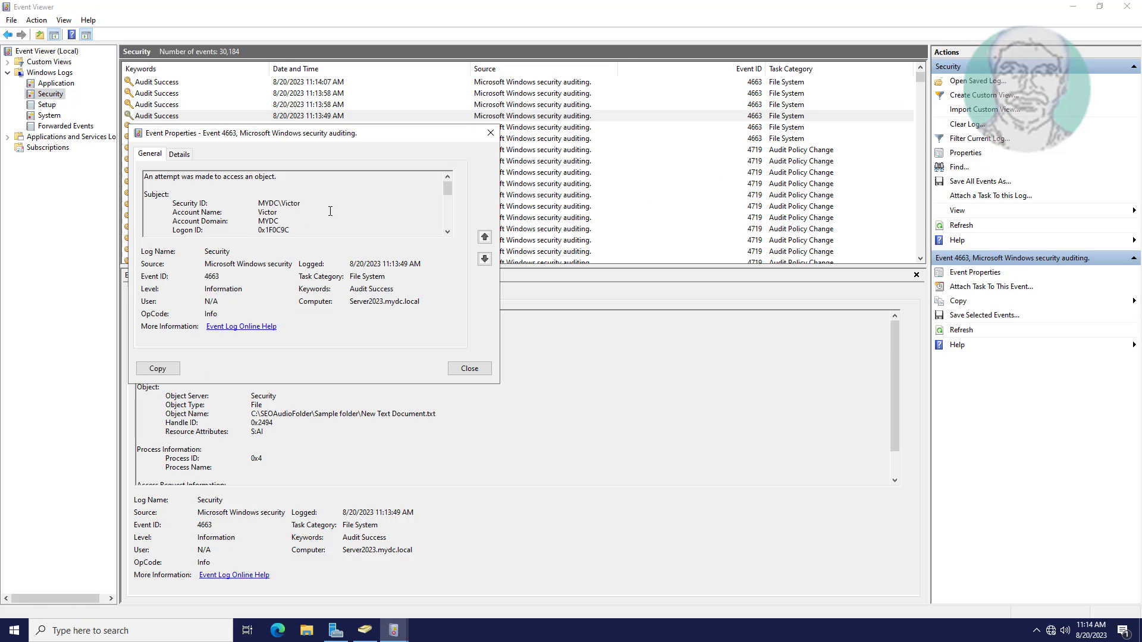
left_click_drag(448, 189, 447, 212)
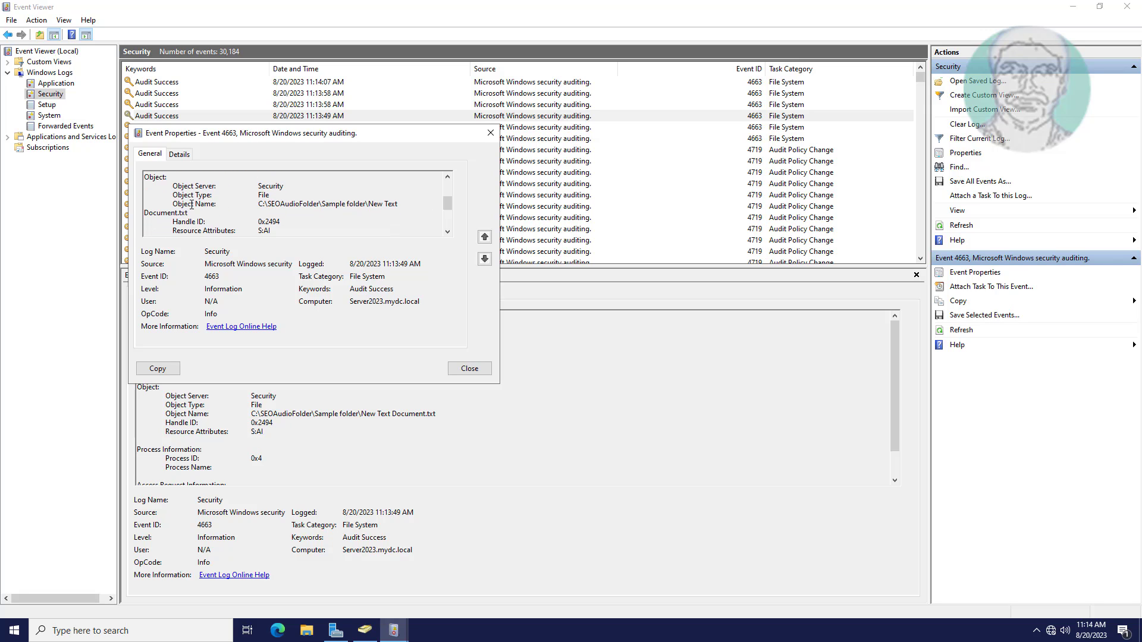
scroll(295, 219, "down", 3)
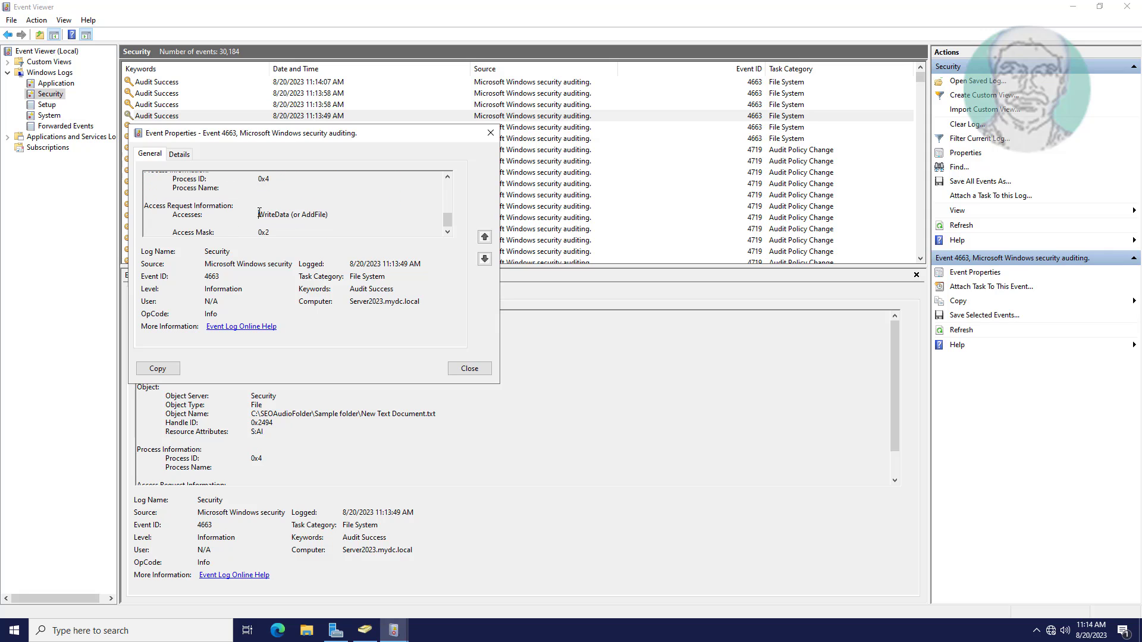
scroll(298, 212, "up", 3)
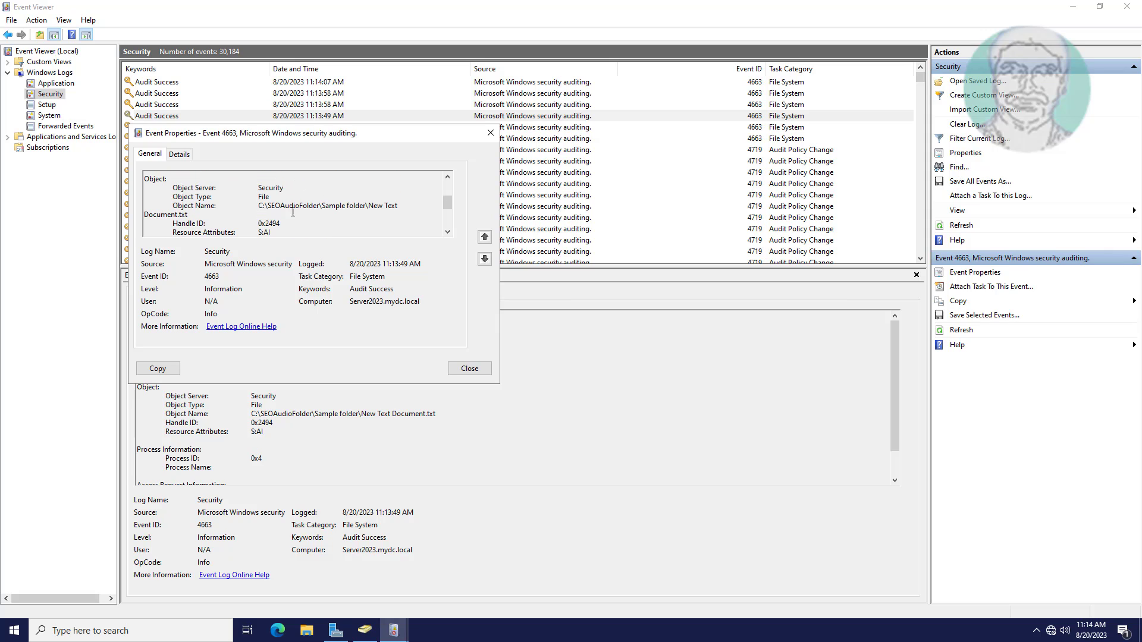
left_click(476, 367)
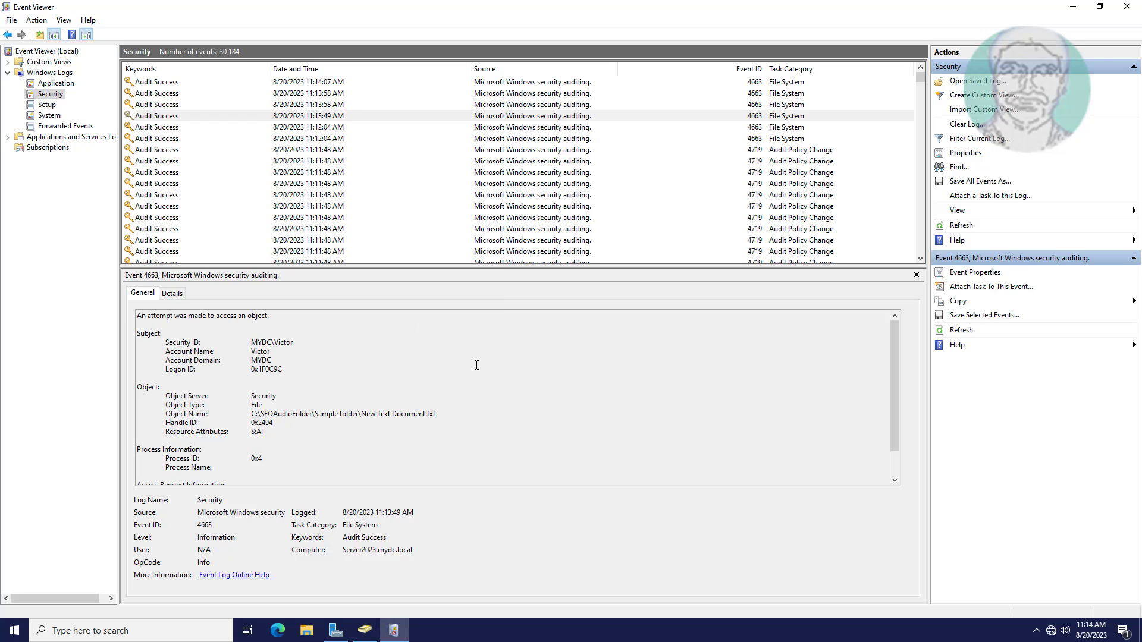
Step: Examine the accesses and object name of the lower 11:13:58 AM event, and close its properties
left_click(569, 106)
double_click(568, 106)
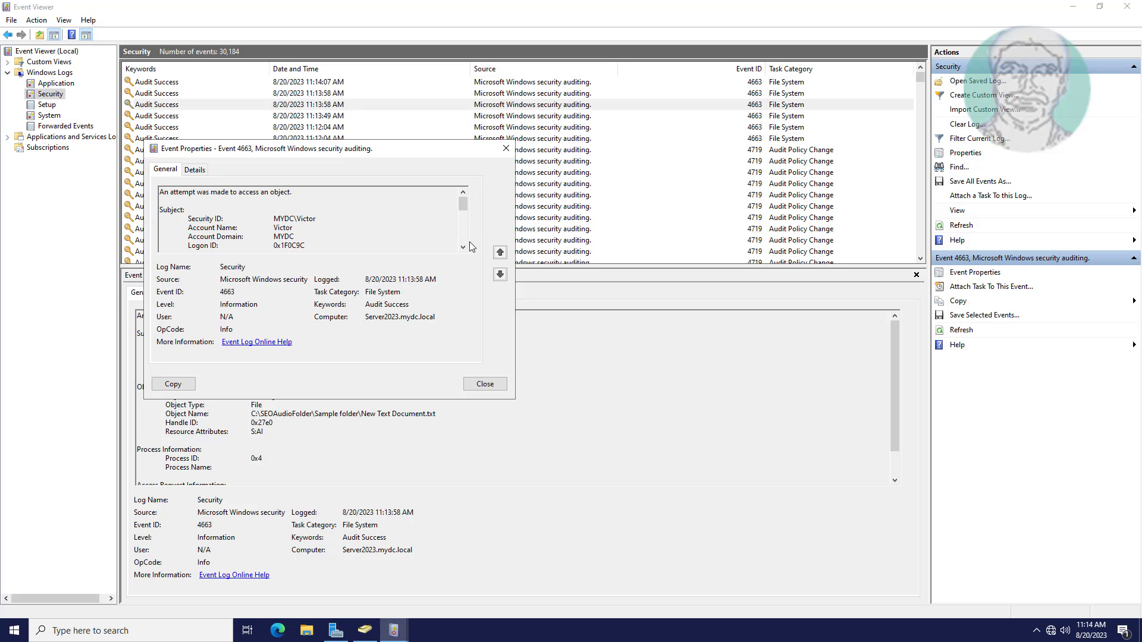
left_click_drag(463, 202, 464, 247)
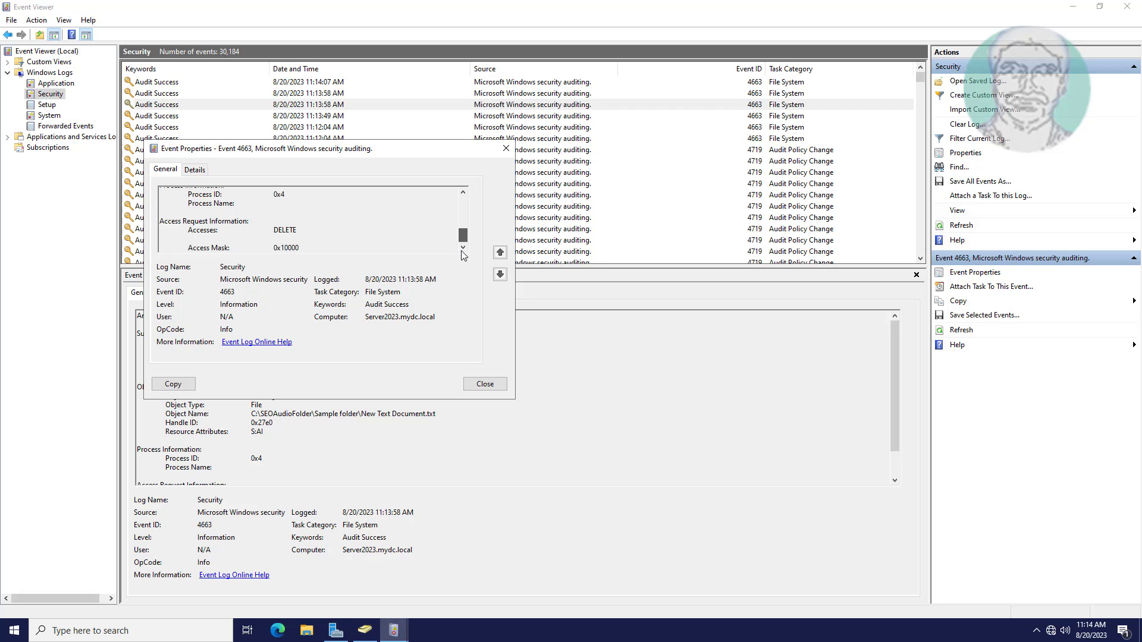
double_click(291, 230)
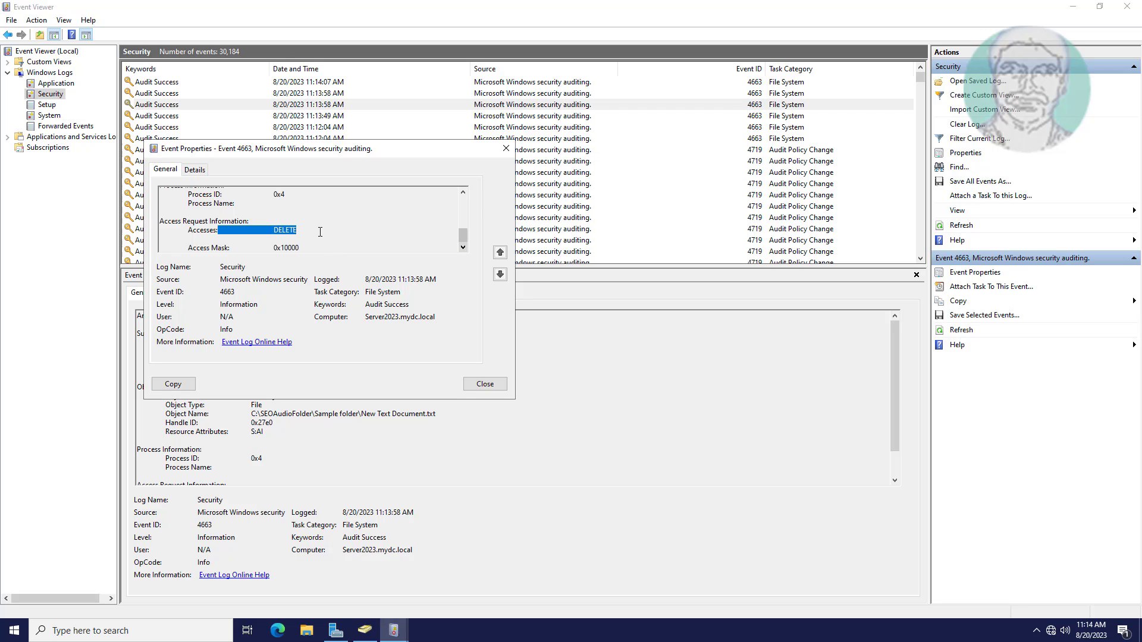
scroll(320, 232, "up", 4)
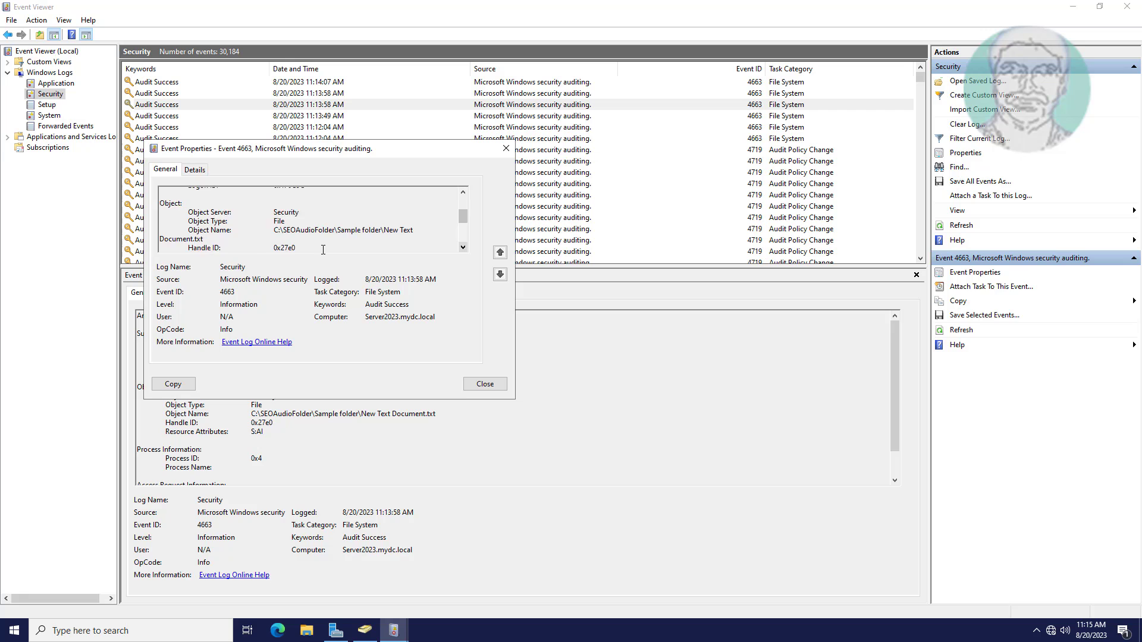
scroll(323, 250, "up", 3)
left_click(506, 148)
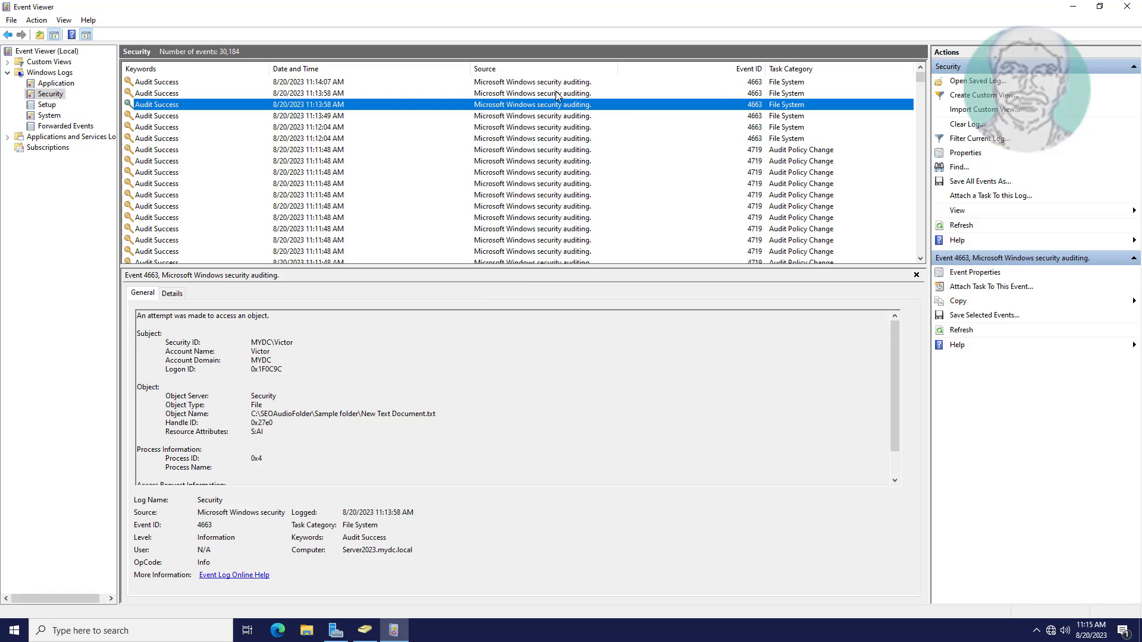
Step: Open the upper 11:13:58 AM event and examine the accesses in its Access Request Information
double_click(558, 93)
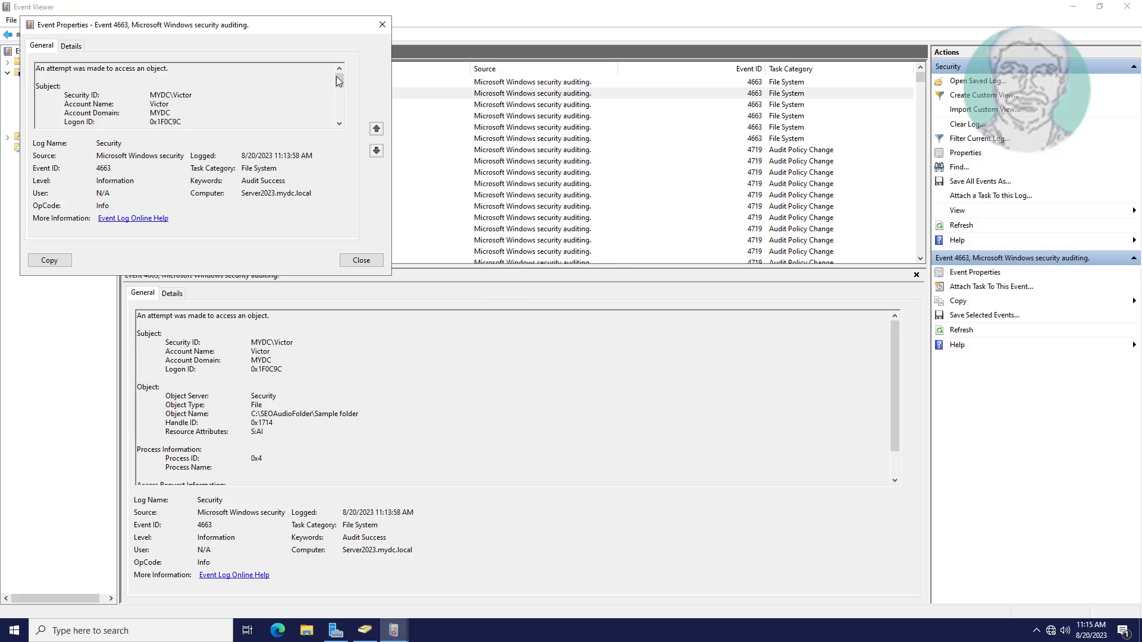
left_click_drag(339, 80, 339, 117)
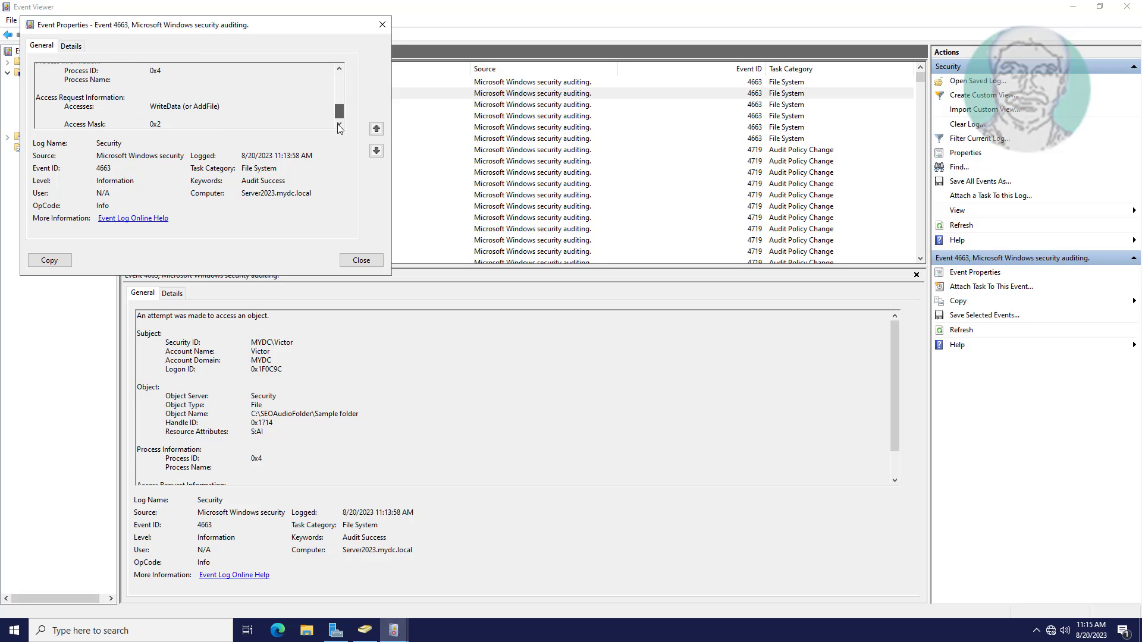
left_click_drag(149, 107, 221, 108)
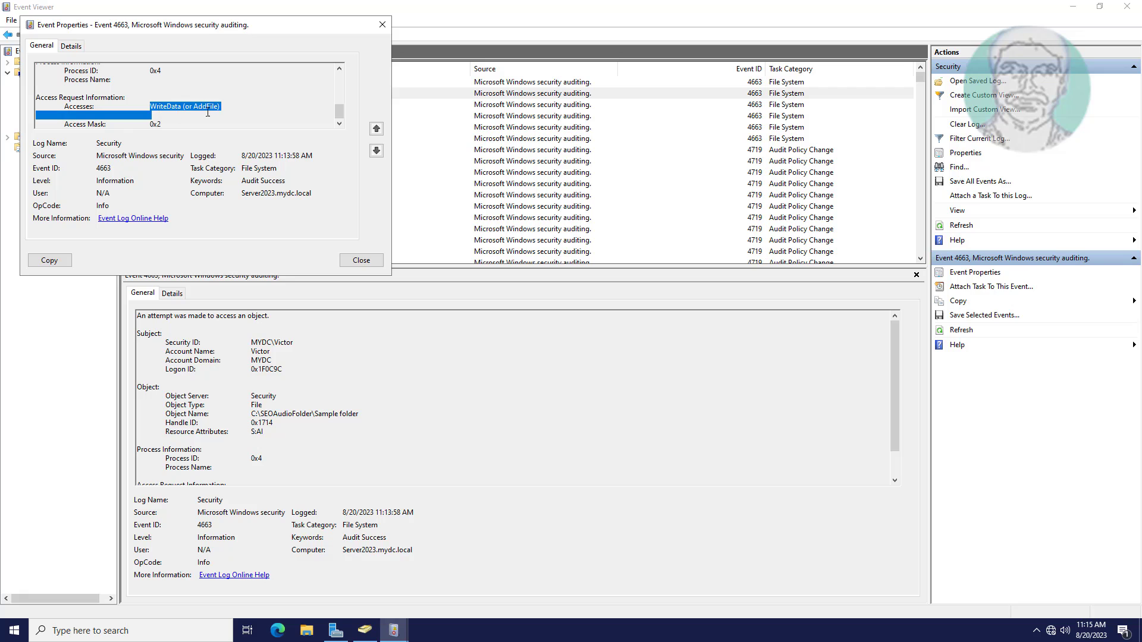
Step: Examine the object name and accesses of the upper 11:13:58 AM event once more, and close its properties
left_click(237, 110)
scroll(237, 109, "up", 4)
scroll(230, 113, "down", 1)
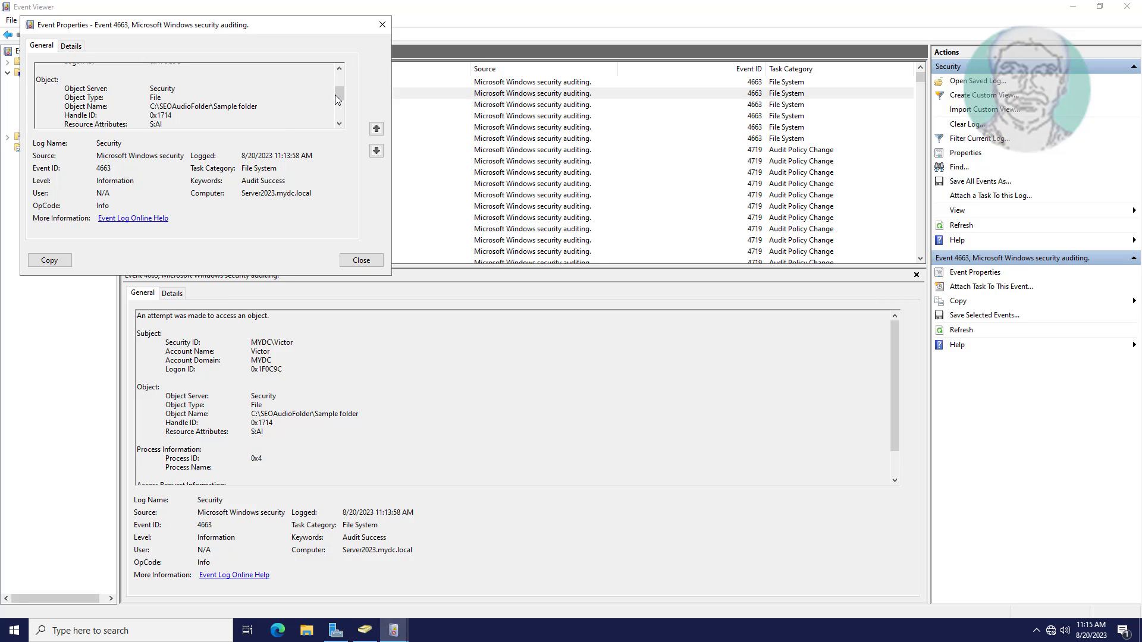
left_click_drag(337, 100, 313, 114)
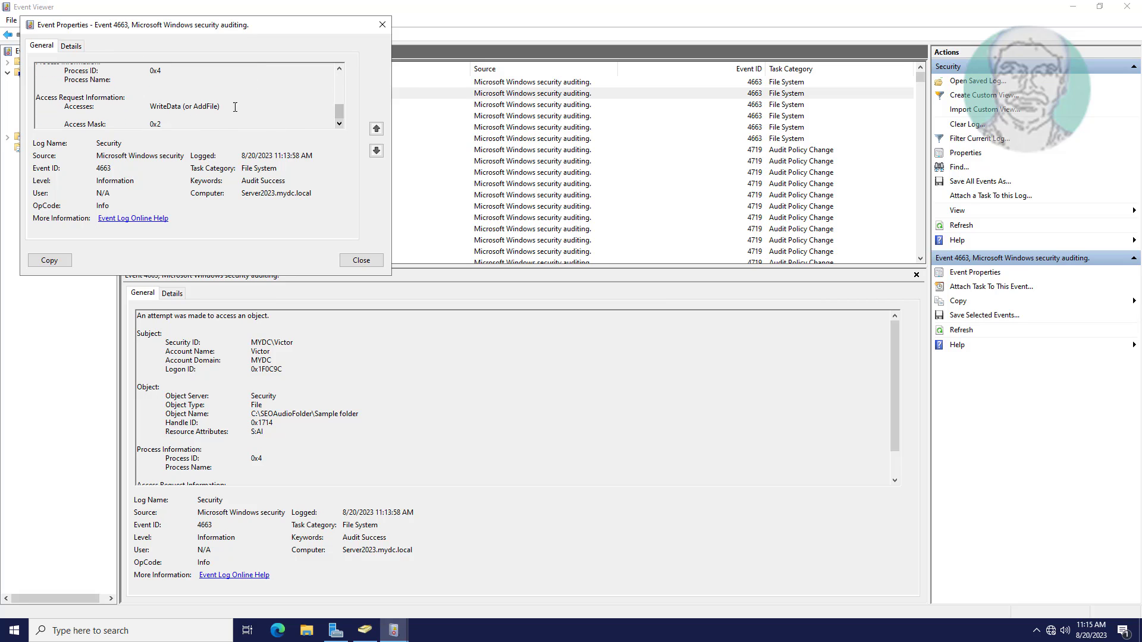
left_click(359, 265)
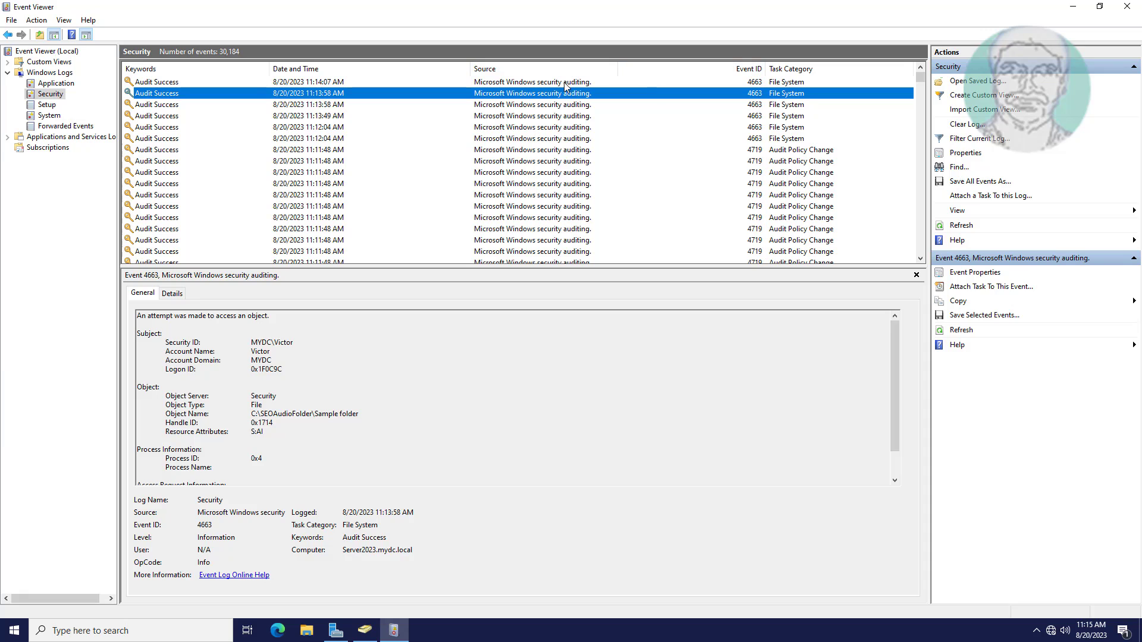
Step: Open the 11:14:07 AM event, examine its object name and accesses, and close its properties
double_click(565, 83)
left_click_drag(355, 95, 354, 113)
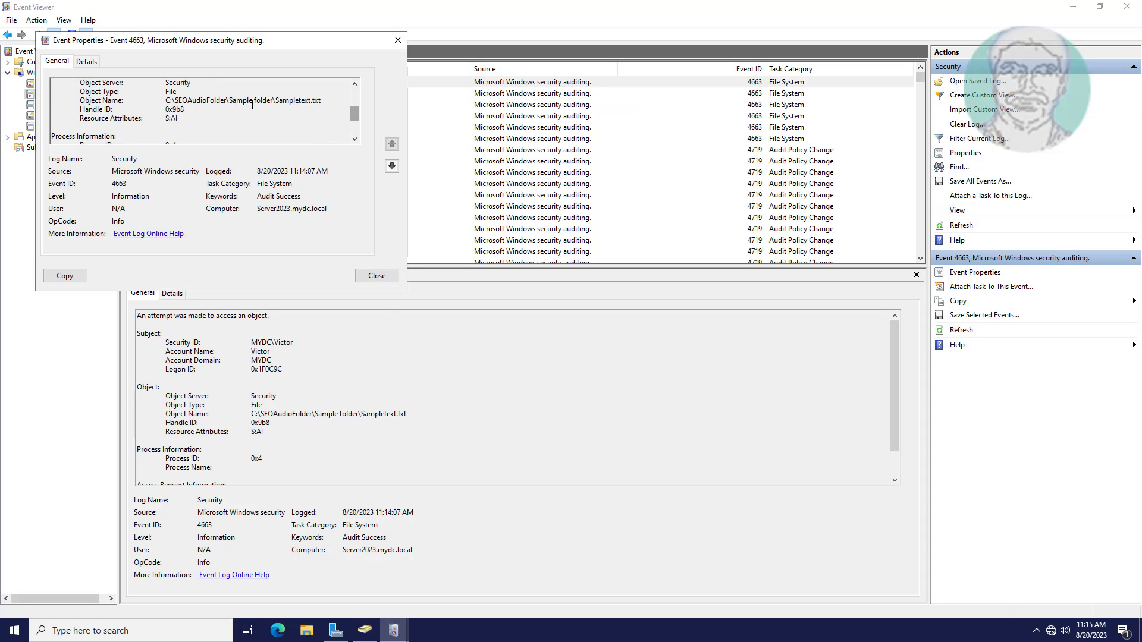
left_click_drag(355, 114, 355, 126)
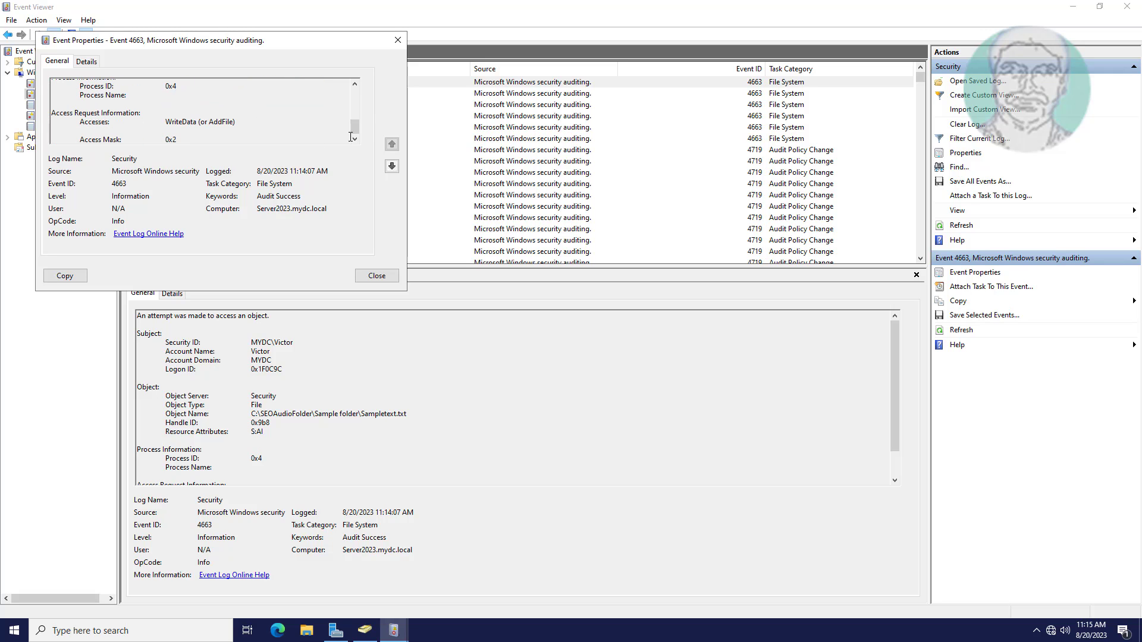
left_click_drag(238, 123, 164, 123)
left_click_drag(355, 128, 355, 96)
left_click(397, 40)
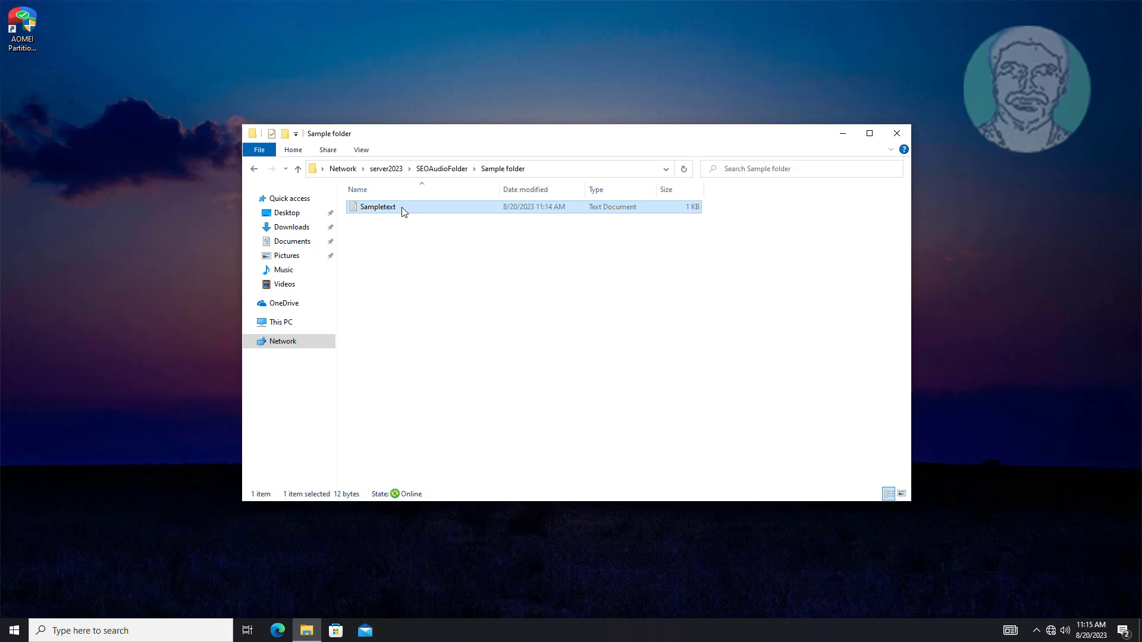
Step: Switch to the client computer and permanently delete the Sampletext file from Sample folder
right_click(402, 208)
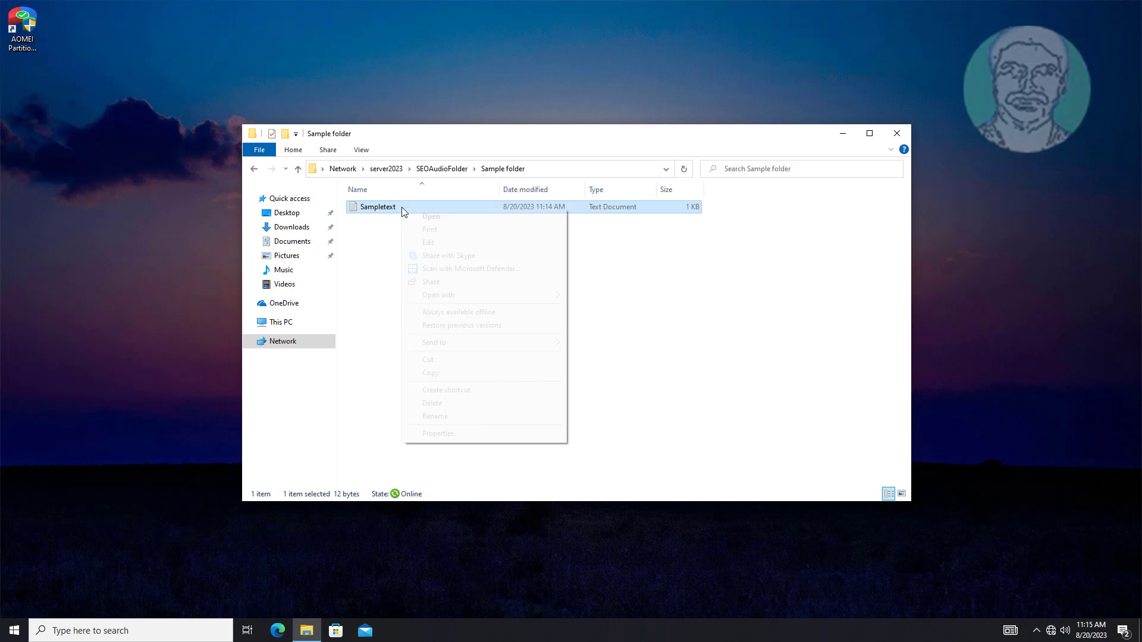
left_click(457, 404)
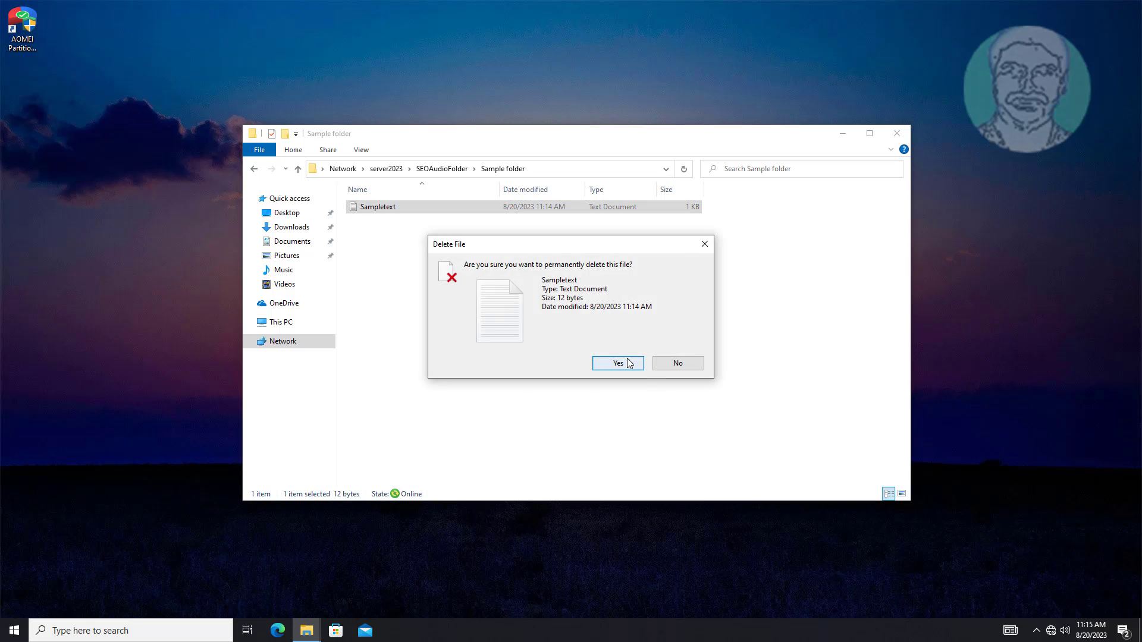
left_click(628, 363)
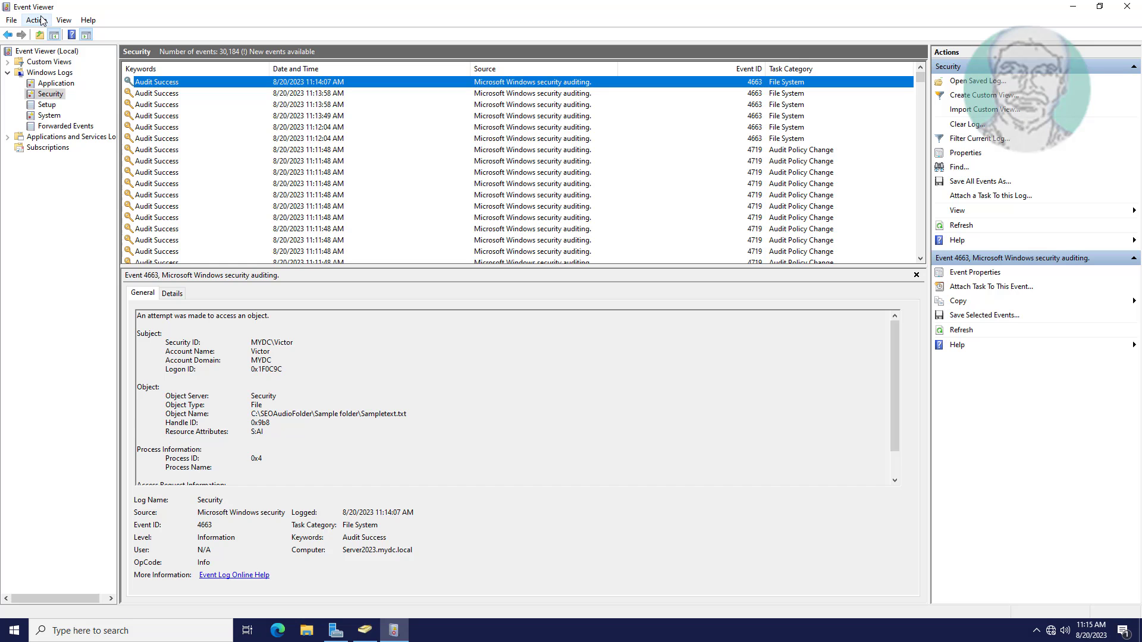
Step: Switch to Event Viewer on the server and refresh the Security log after the file deletion
left_click(36, 20)
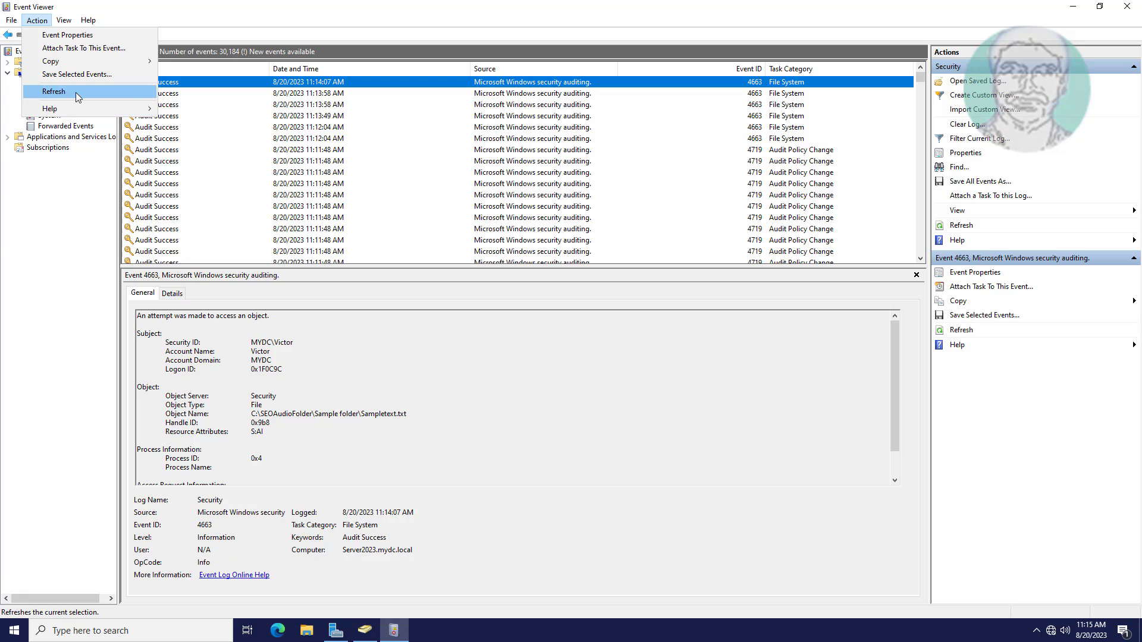
left_click(53, 92)
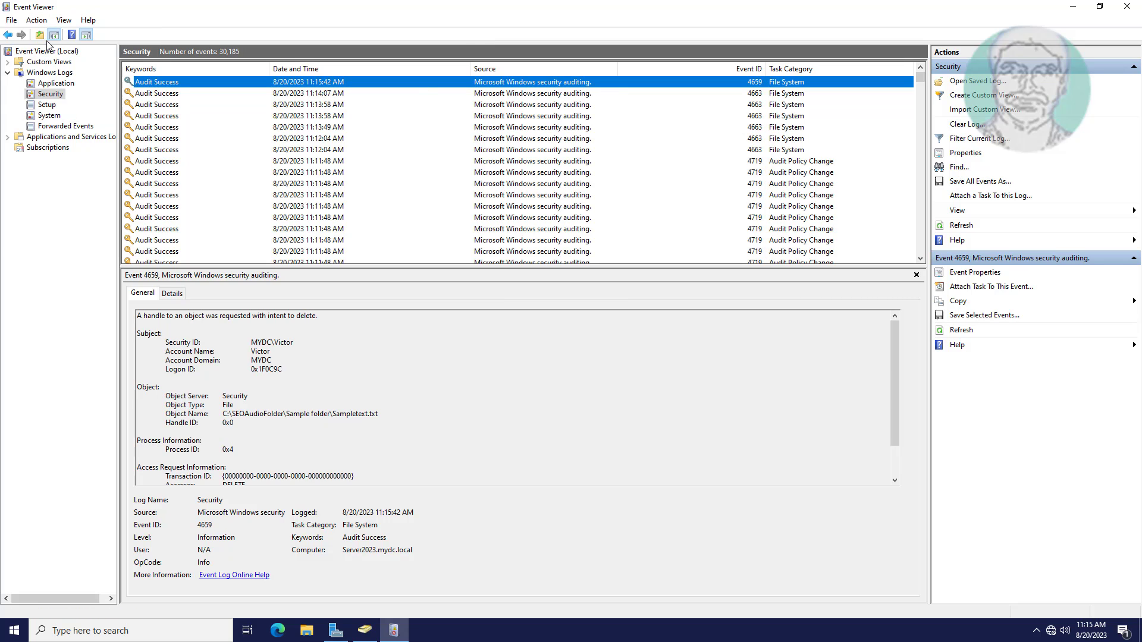
right_click(56, 95)
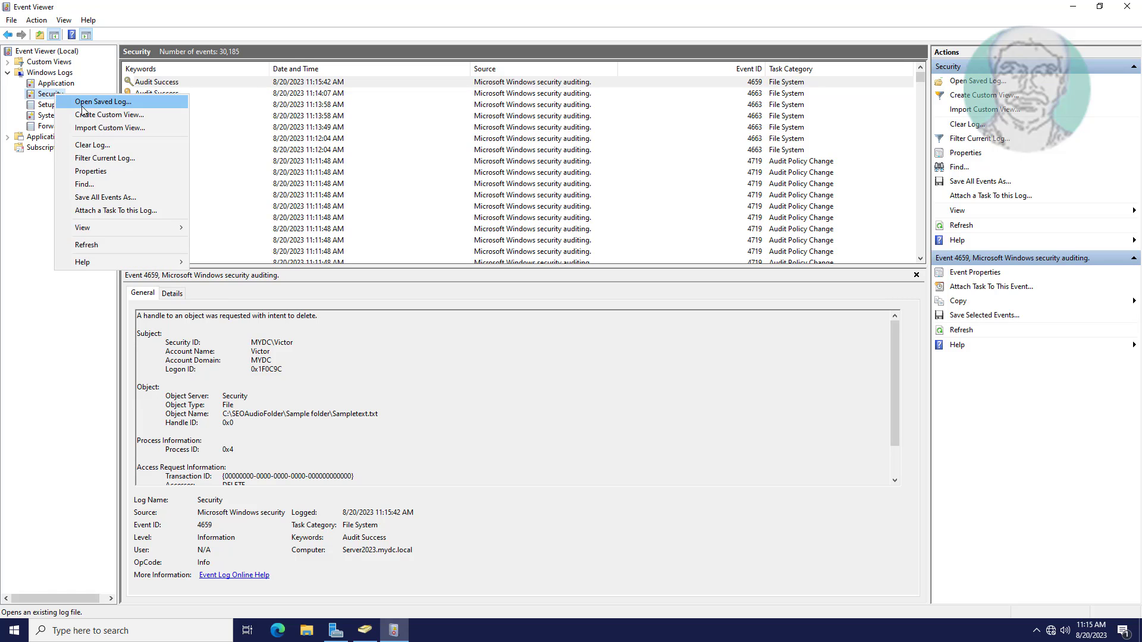
left_click(86, 245)
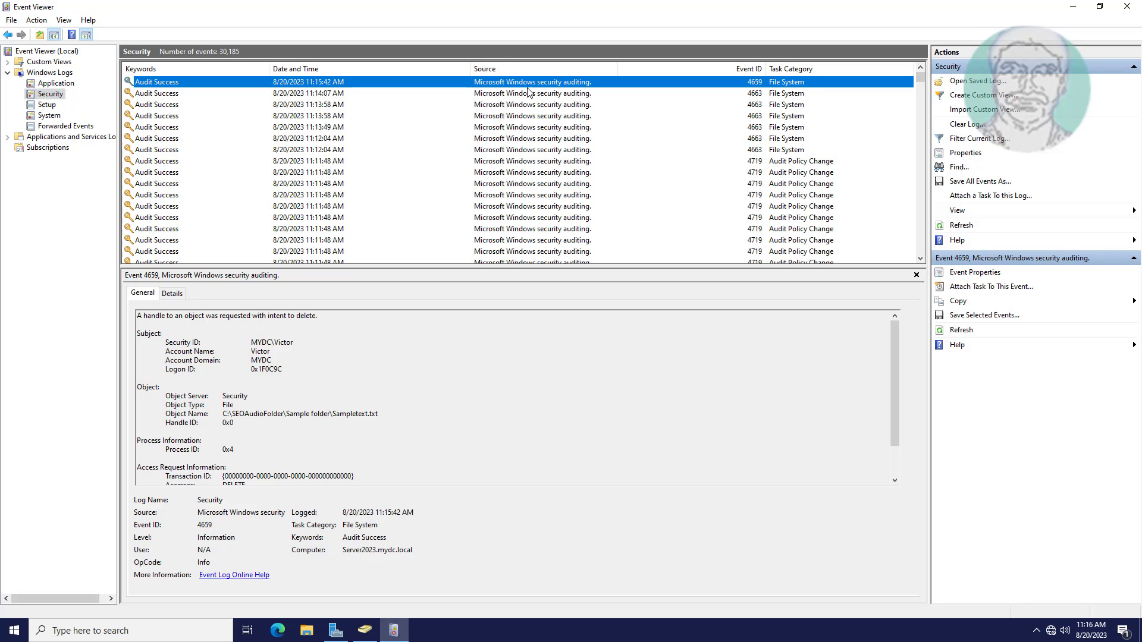
Step: Open the 11:15:42 AM event with ID 4659, examine its accesses and object name, and close its properties
double_click(525, 87)
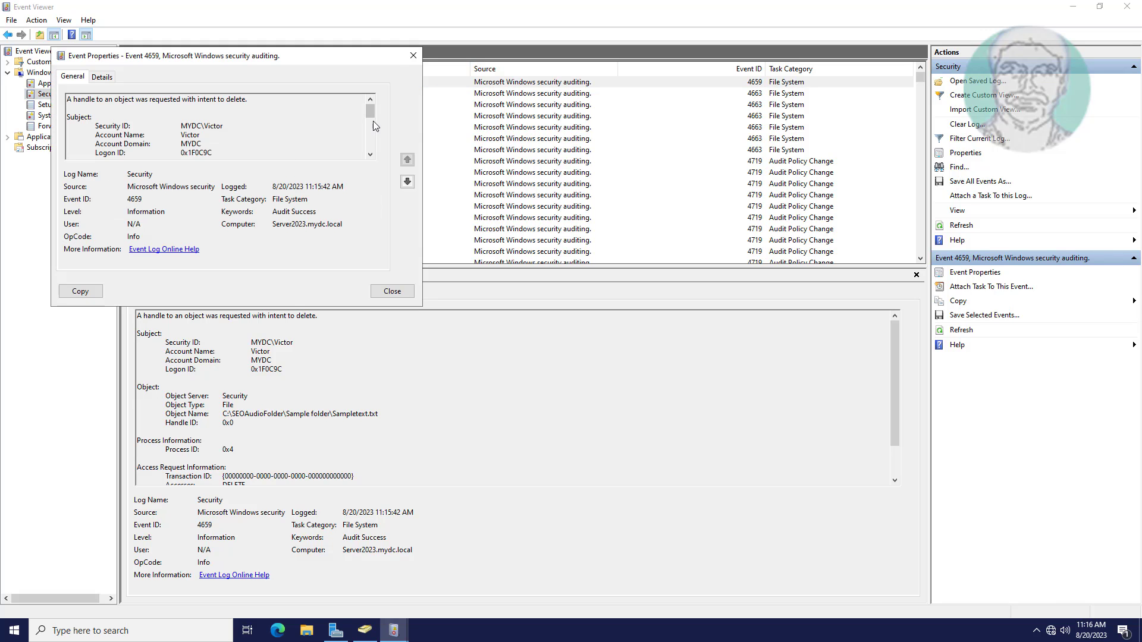
left_click_drag(370, 109, 371, 143)
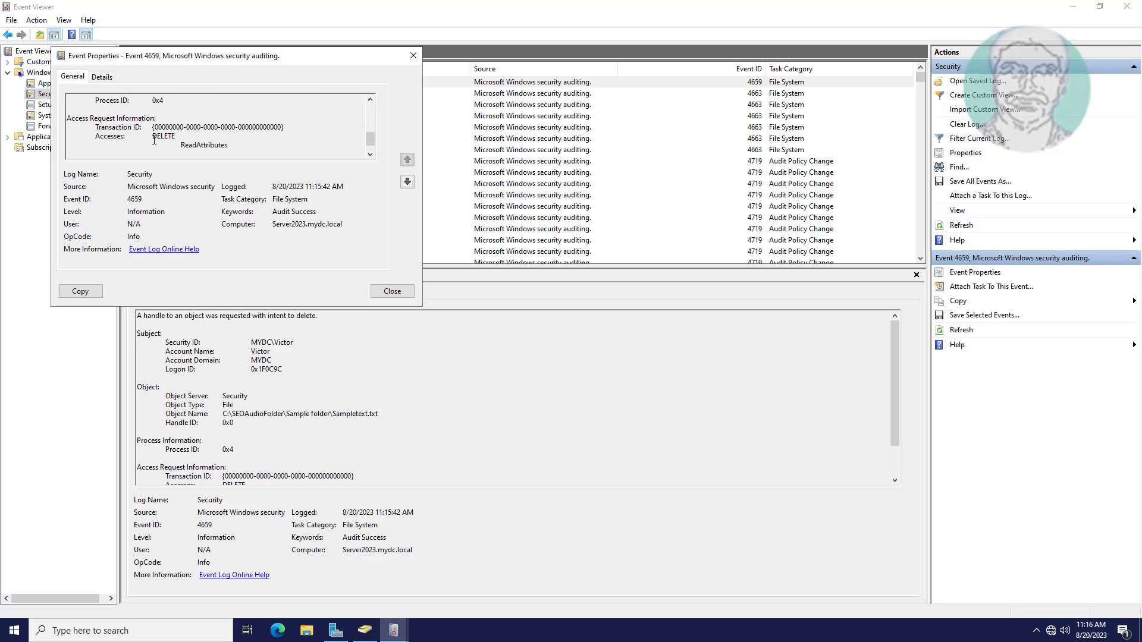
double_click(154, 136)
left_click(176, 136)
scroll(229, 156, "down", 1)
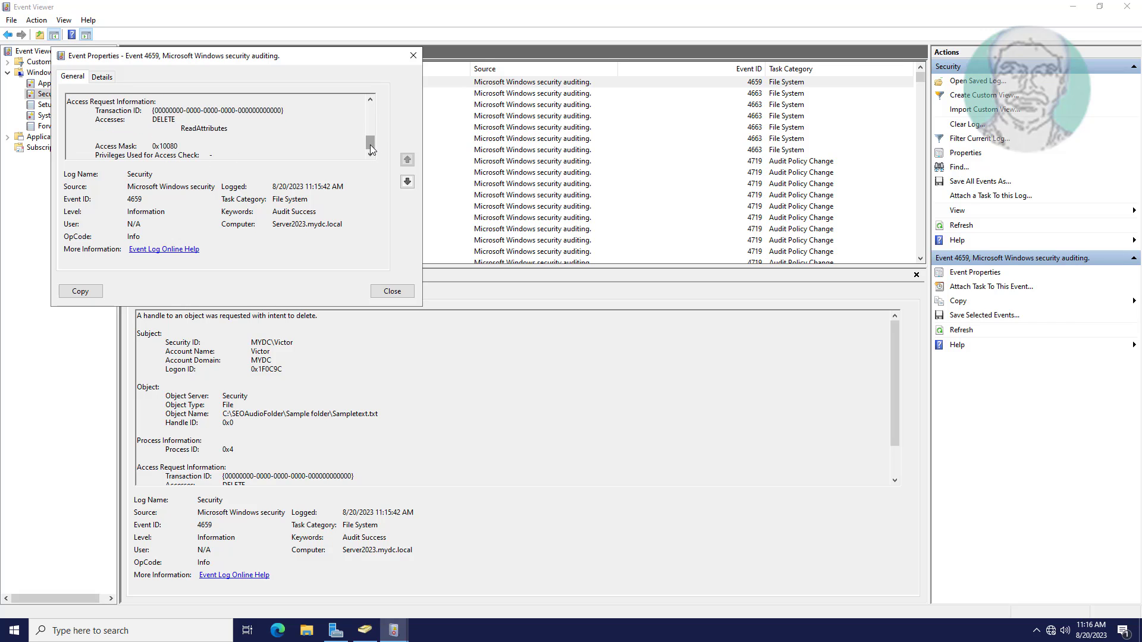
left_click_drag(371, 145, 370, 110)
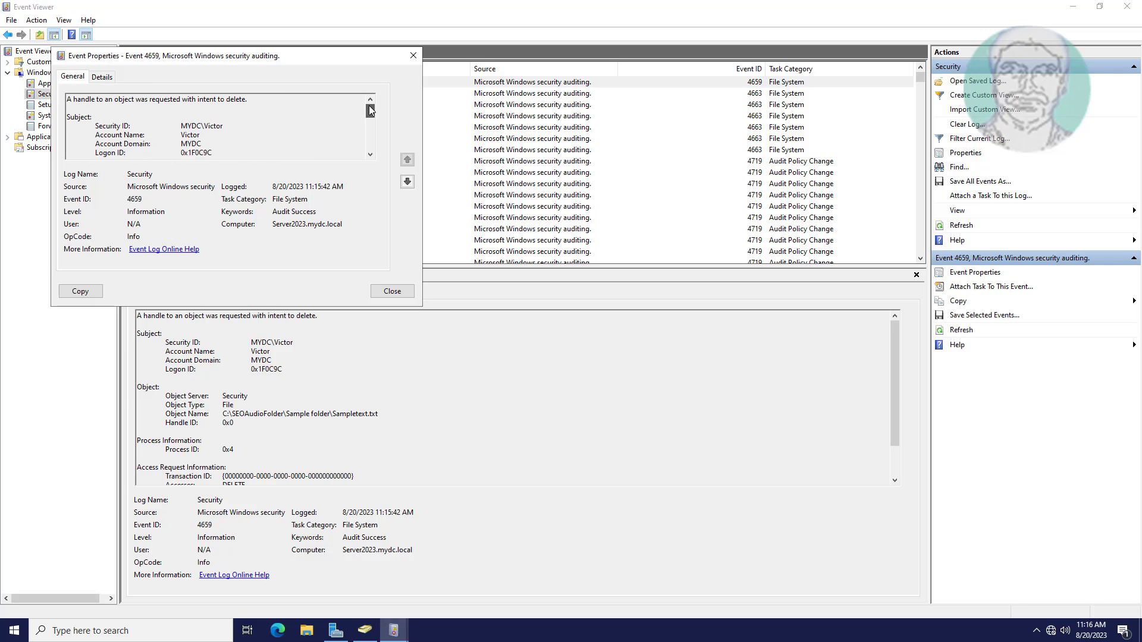
left_click_drag(369, 110, 370, 126)
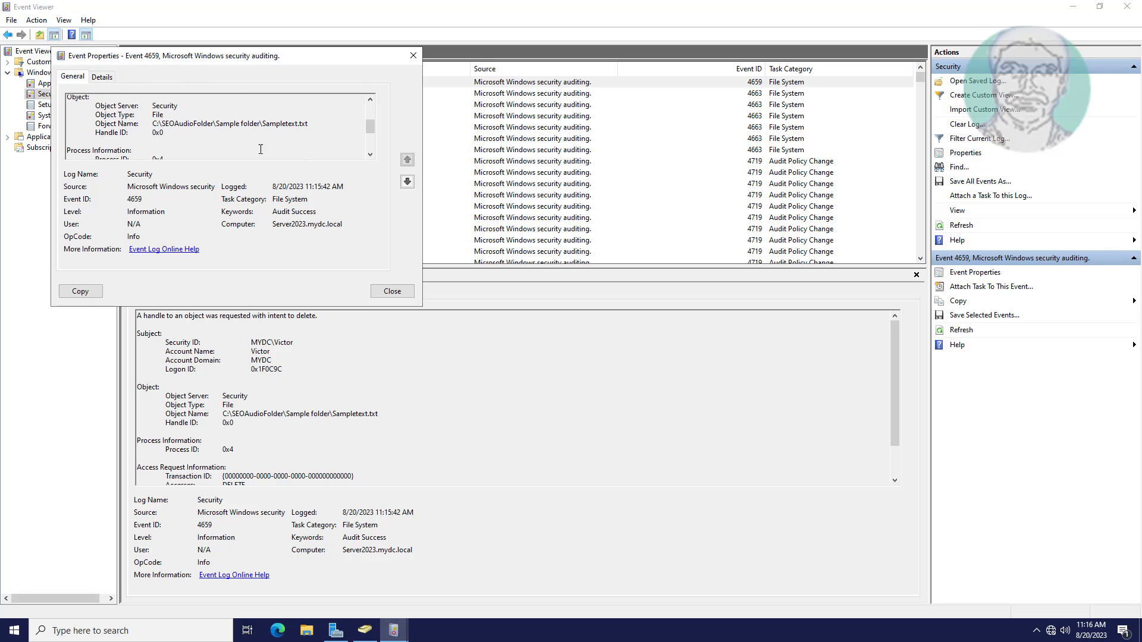
left_click_drag(372, 128, 371, 141)
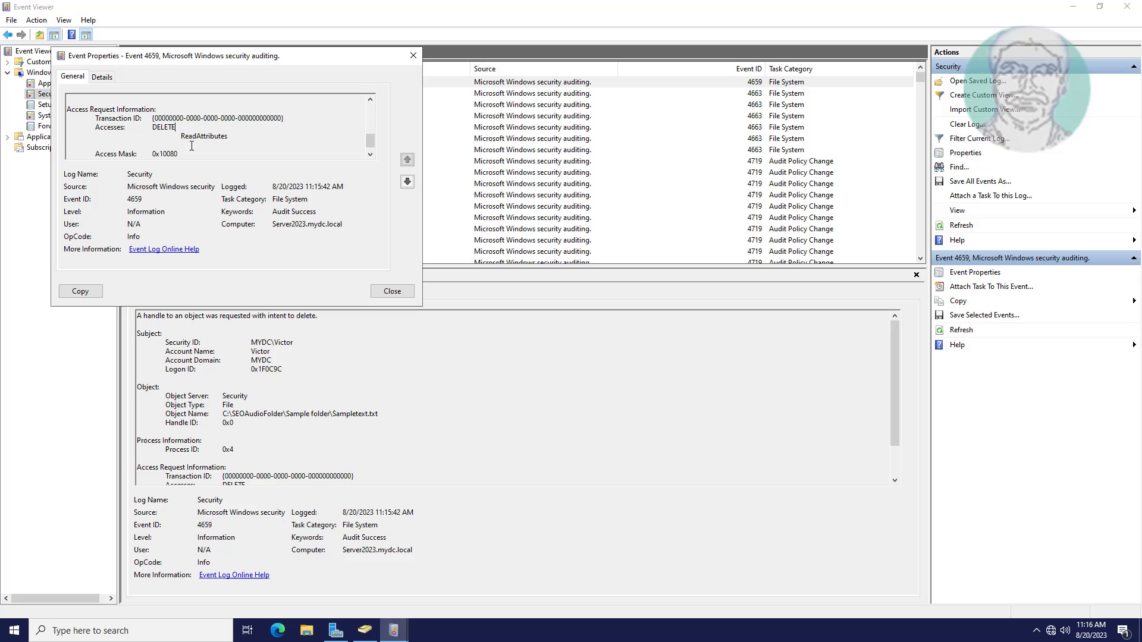
left_click(412, 56)
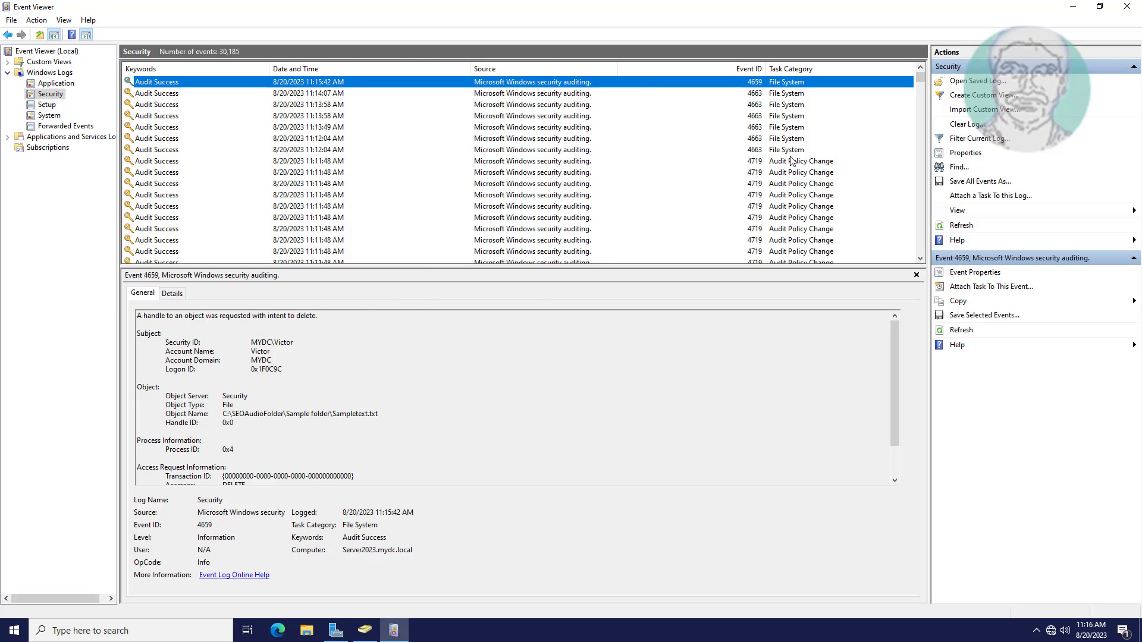
Step: Switch to the client computer and permanently delete Sample folder from the SEOAudioFolder share
right_click(391, 206)
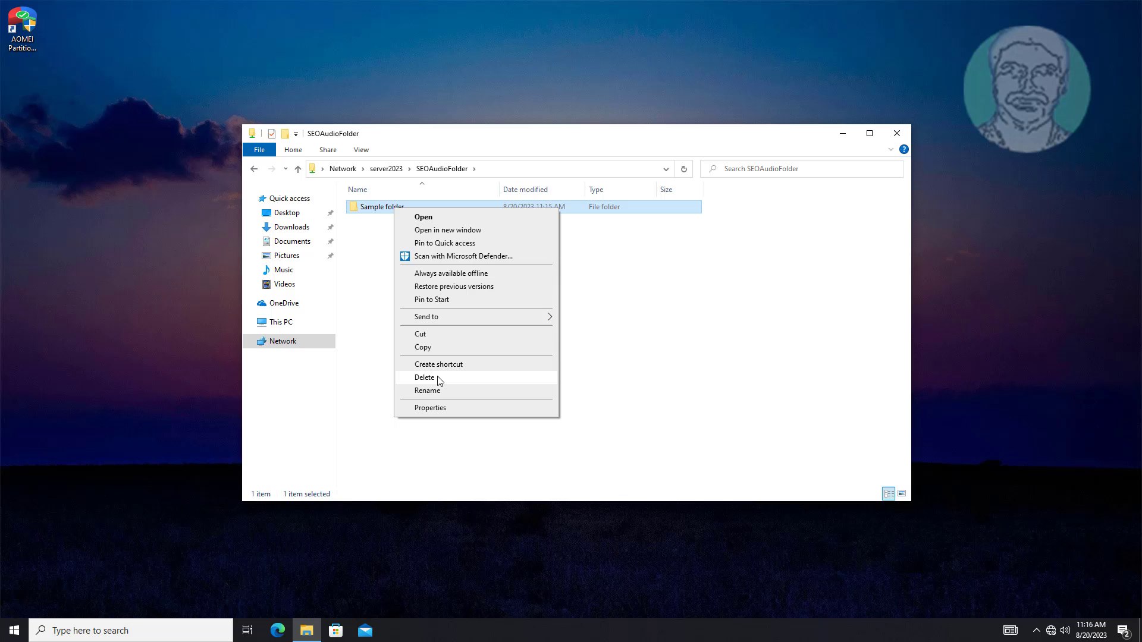
left_click(440, 379)
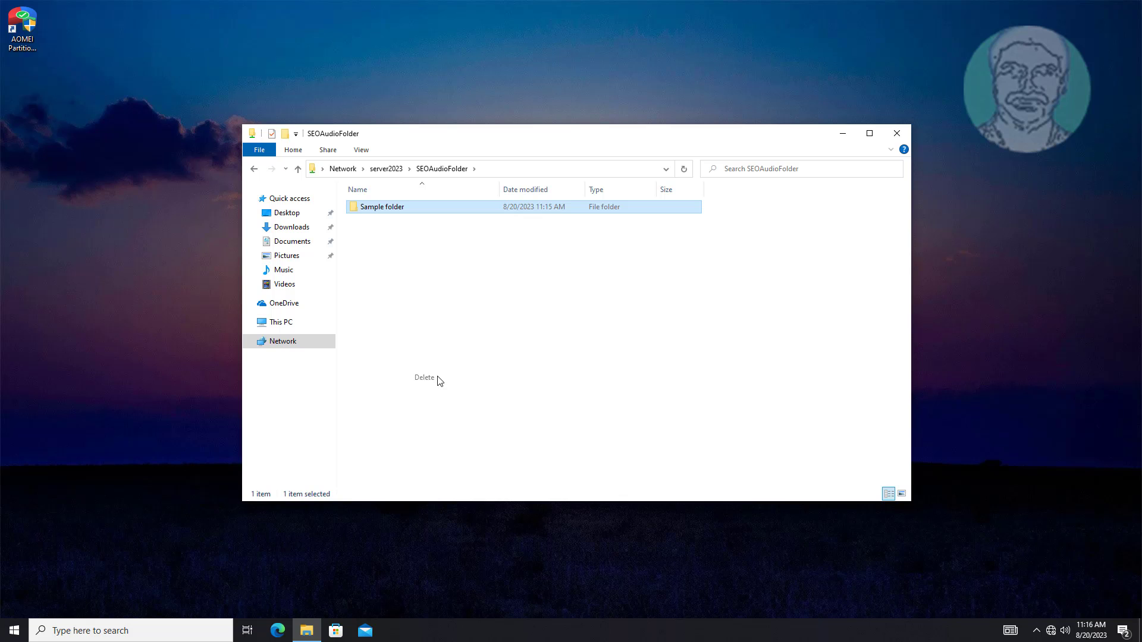
left_click(619, 363)
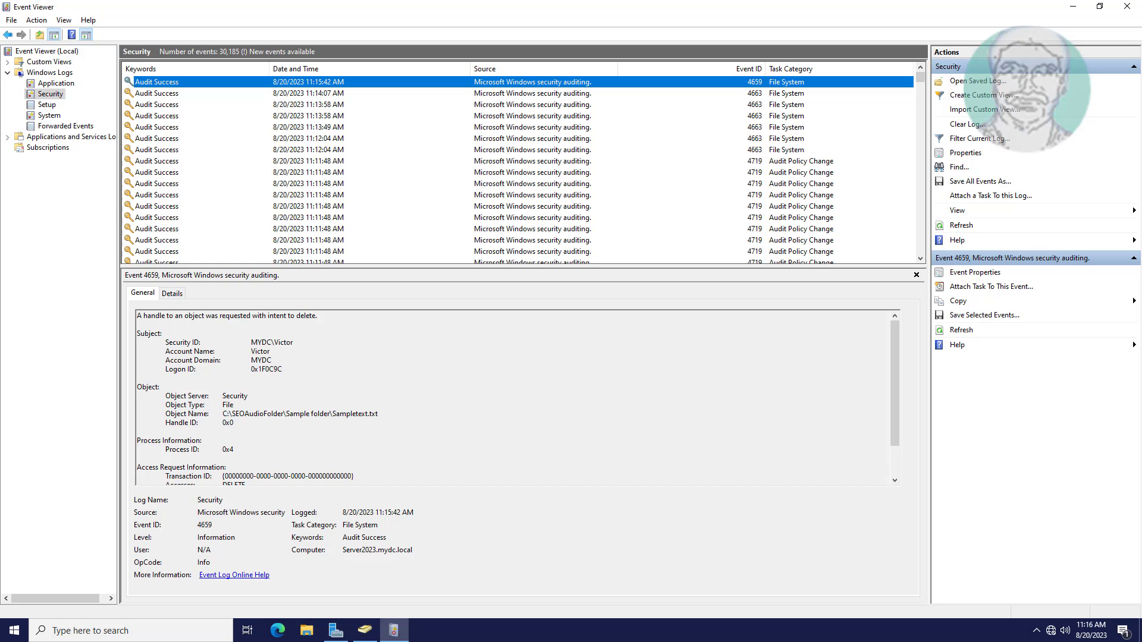
Step: Switch back to the server and refresh the Security log after the folder deletion
left_click(48, 95)
right_click(48, 96)
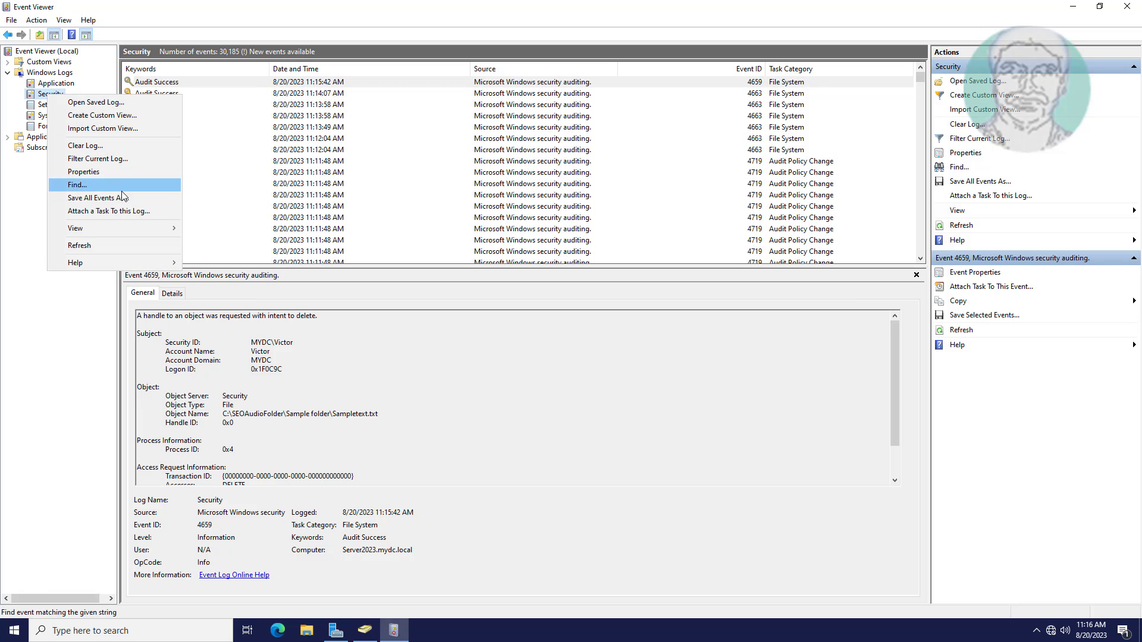
left_click(95, 244)
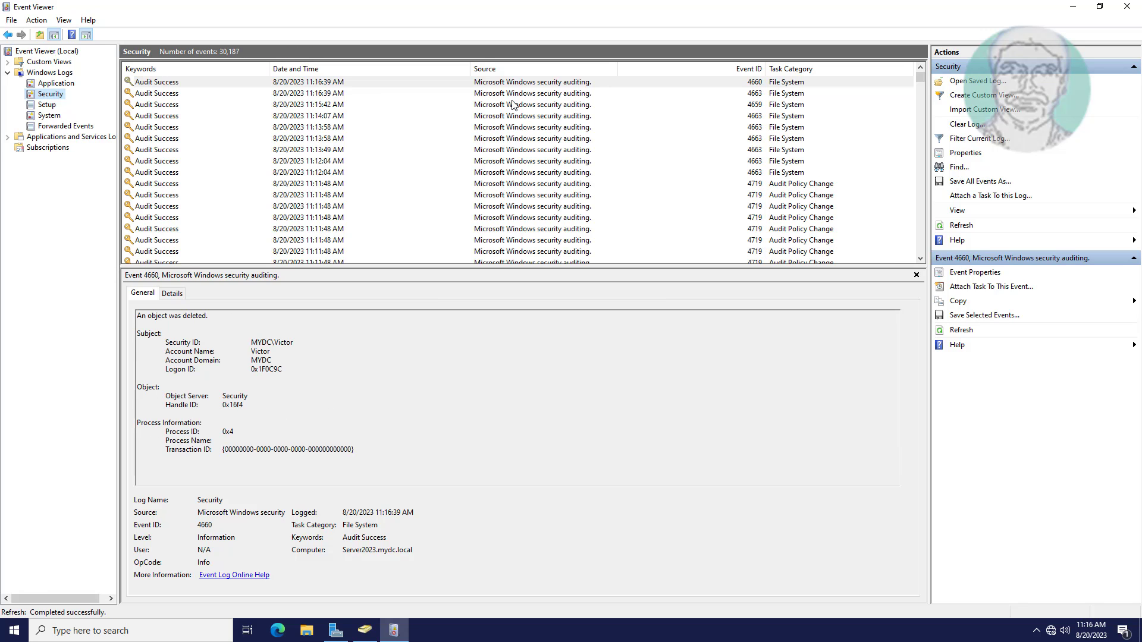
Step: Open the newest 11:16:39 AM event with ID 4660 and examine its description, object and process information
left_click(467, 85)
double_click(509, 83)
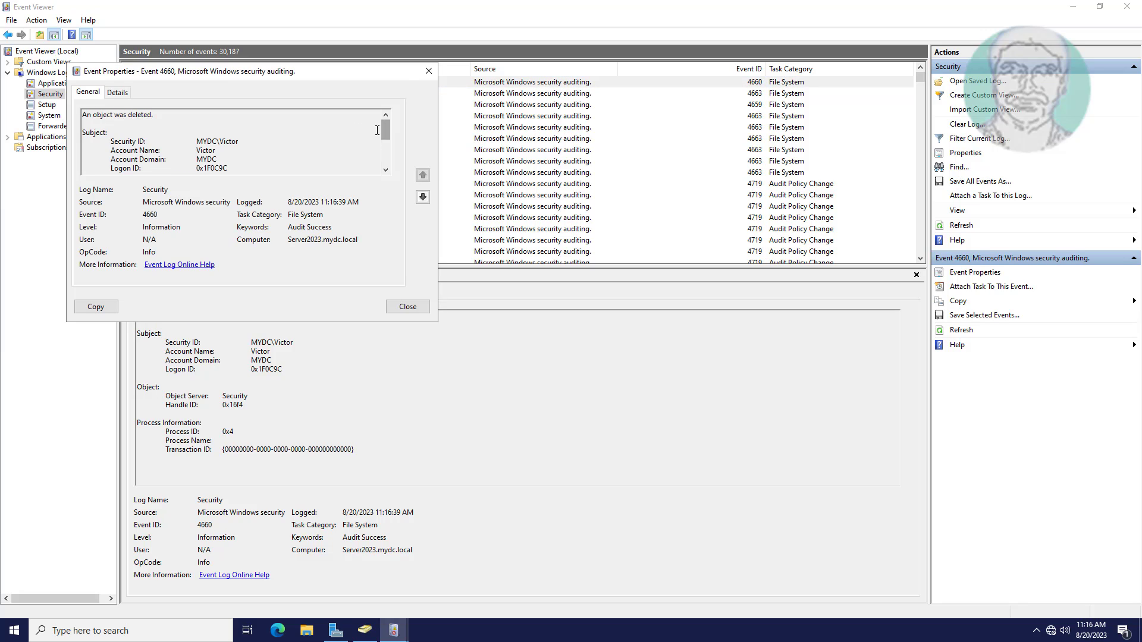
left_click_drag(84, 115, 279, 125)
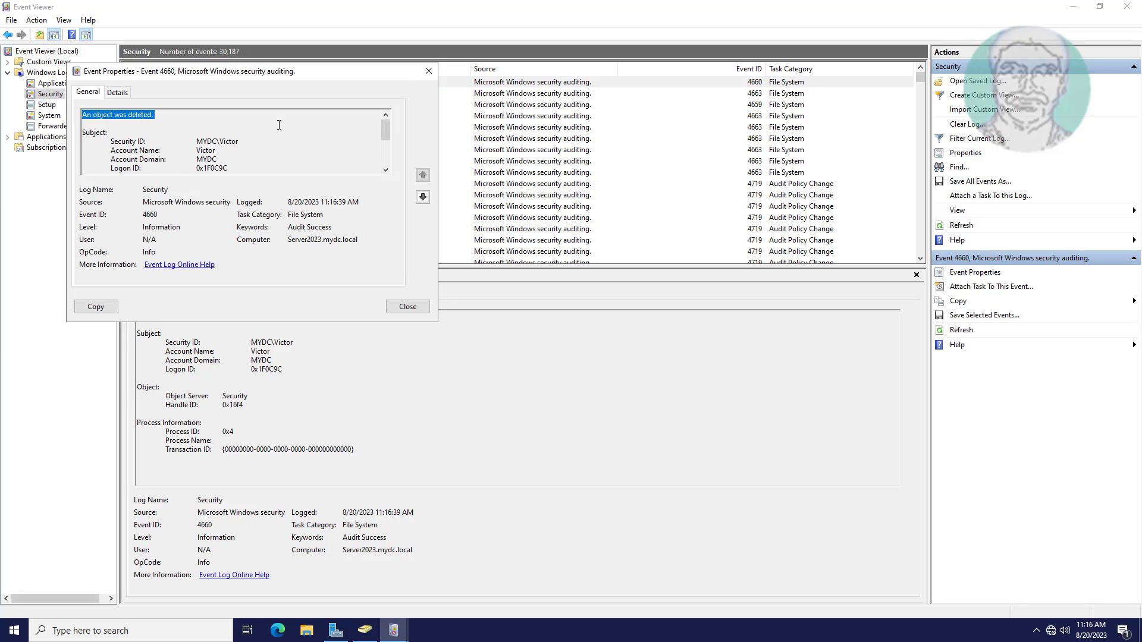
scroll(391, 132, "down", 3)
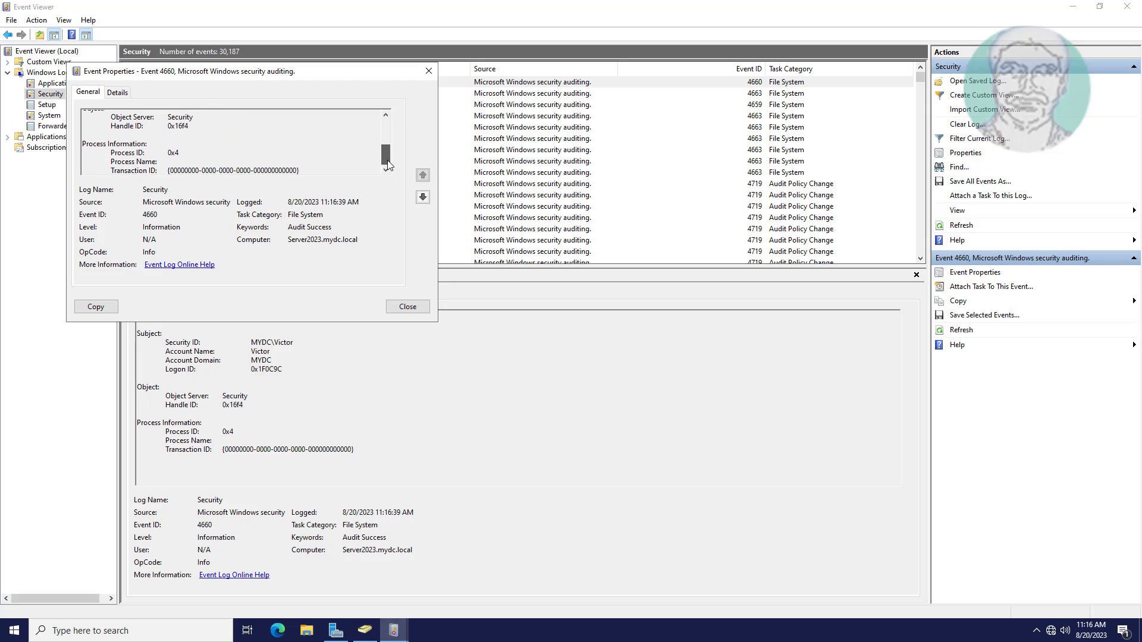
scroll(388, 146, "up", 3)
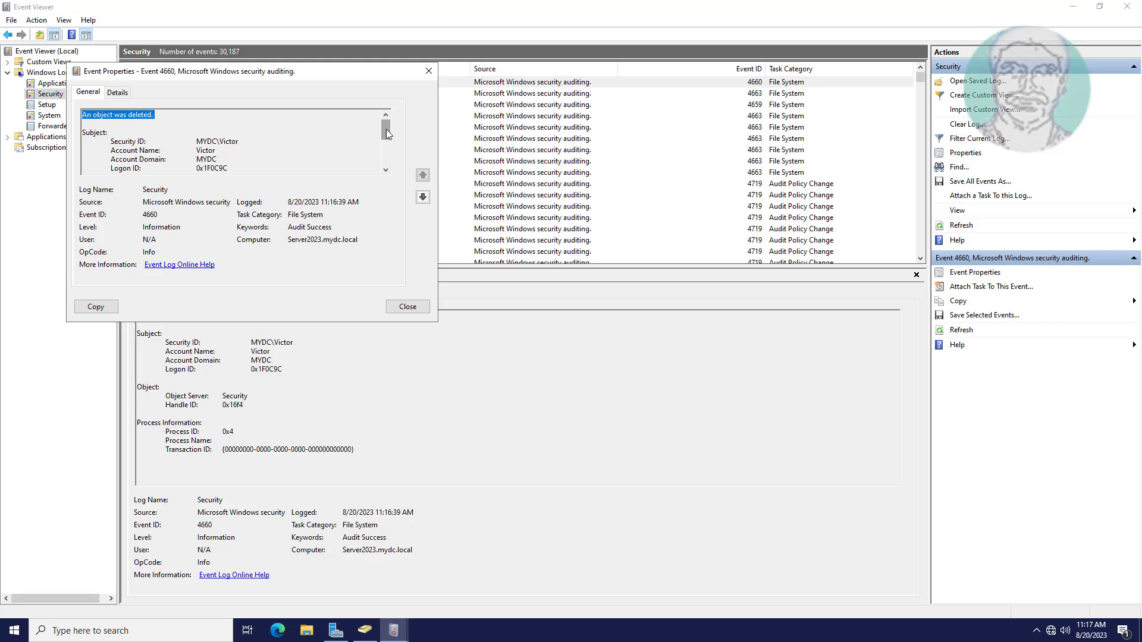
left_click_drag(386, 134, 387, 162)
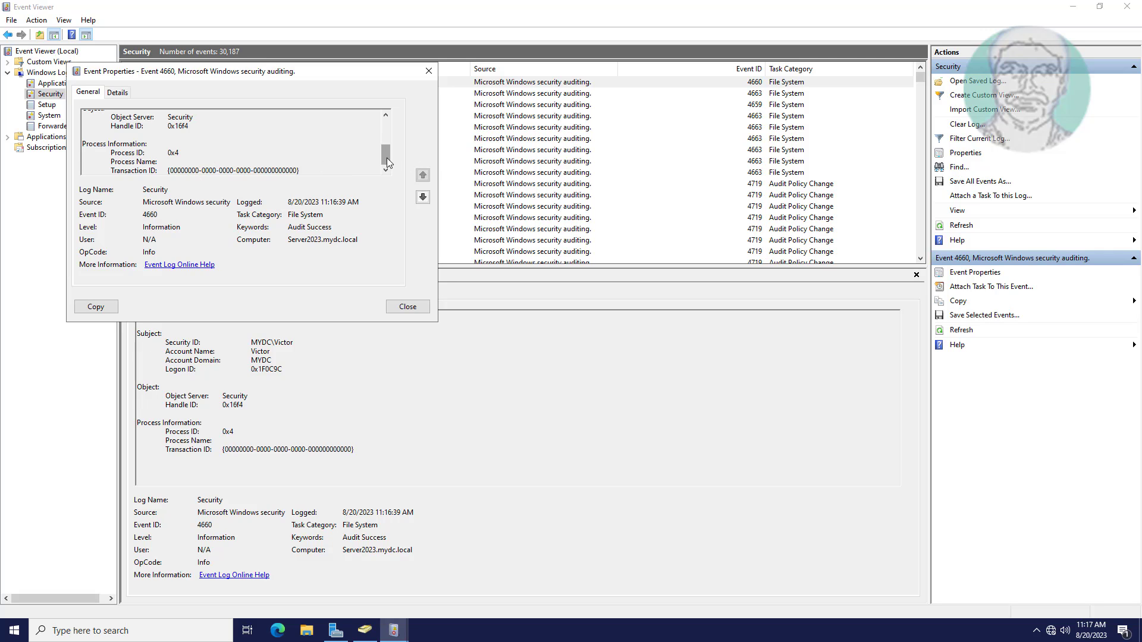
left_click_drag(386, 156, 387, 124)
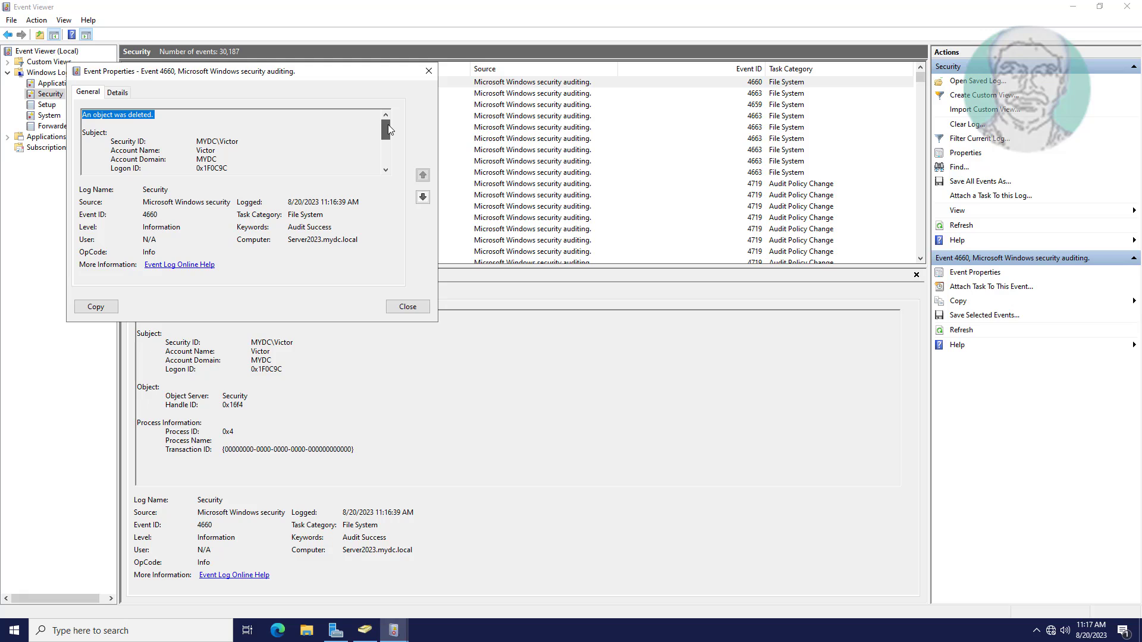
Step: Examine the detailed EventData of event 4660, recheck its general description, and close its properties
left_click(118, 92)
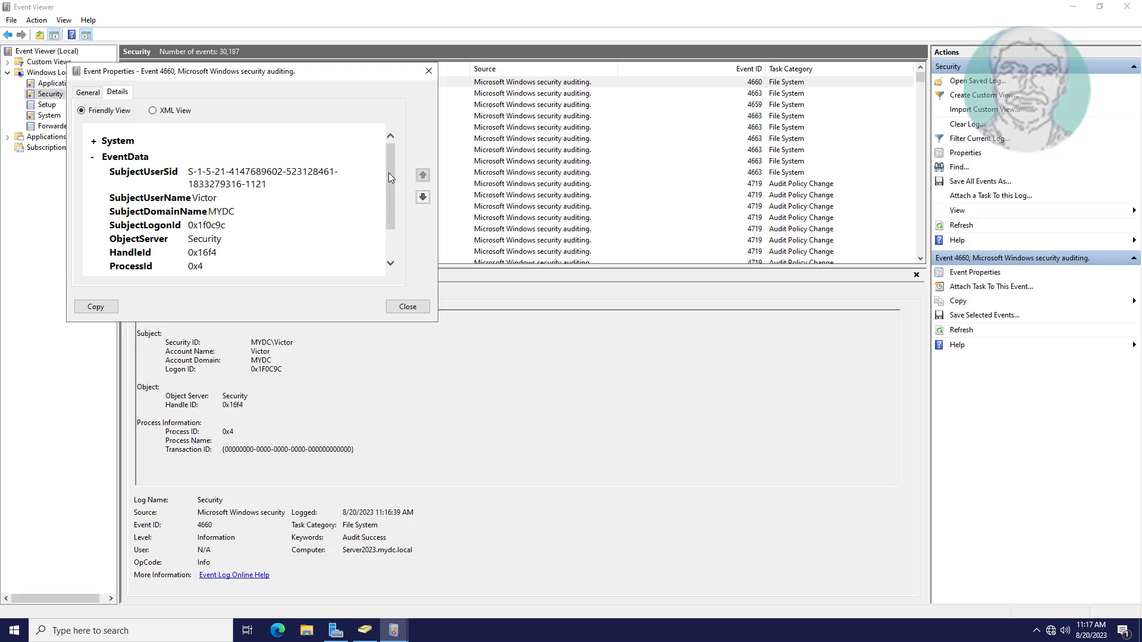
left_click_drag(390, 180, 390, 151)
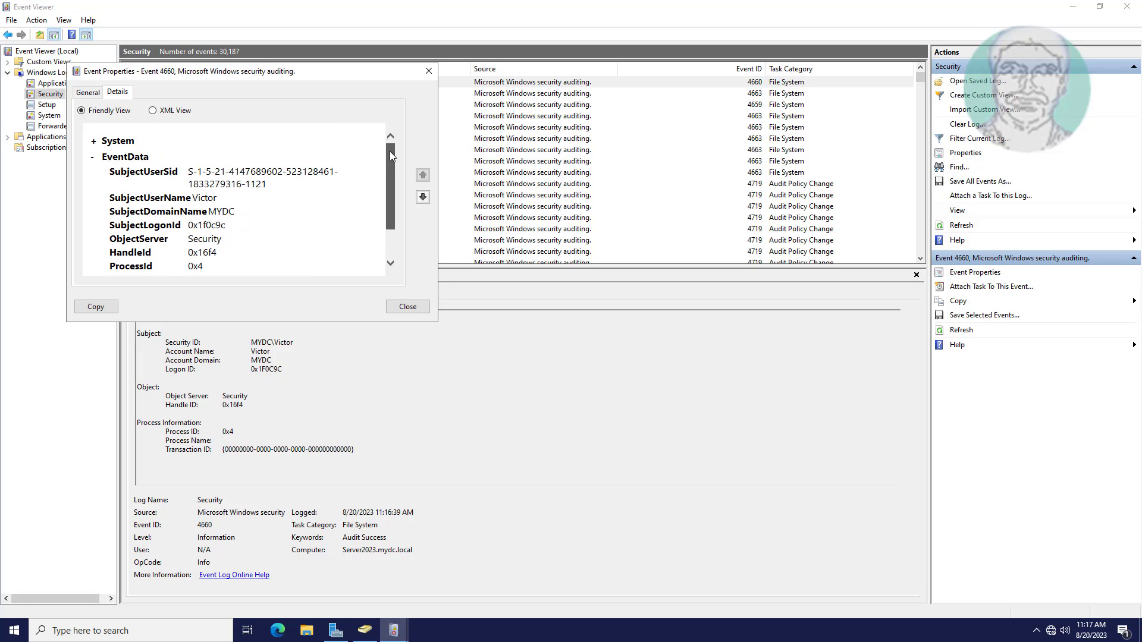
left_click(84, 93)
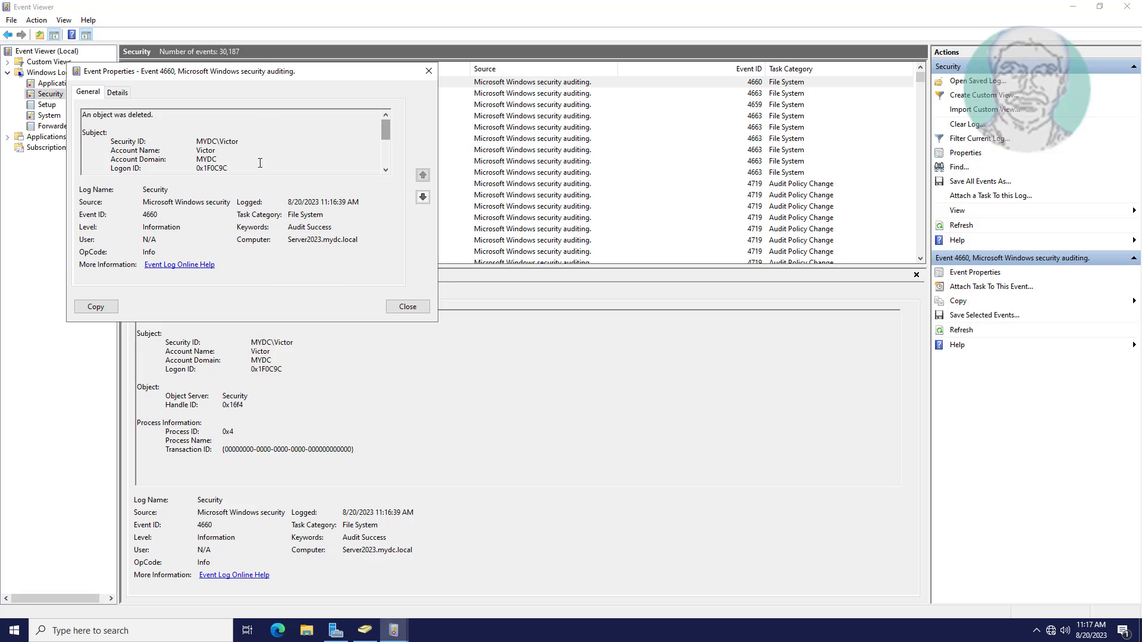
left_click_drag(169, 120, 61, 117)
left_click(408, 307)
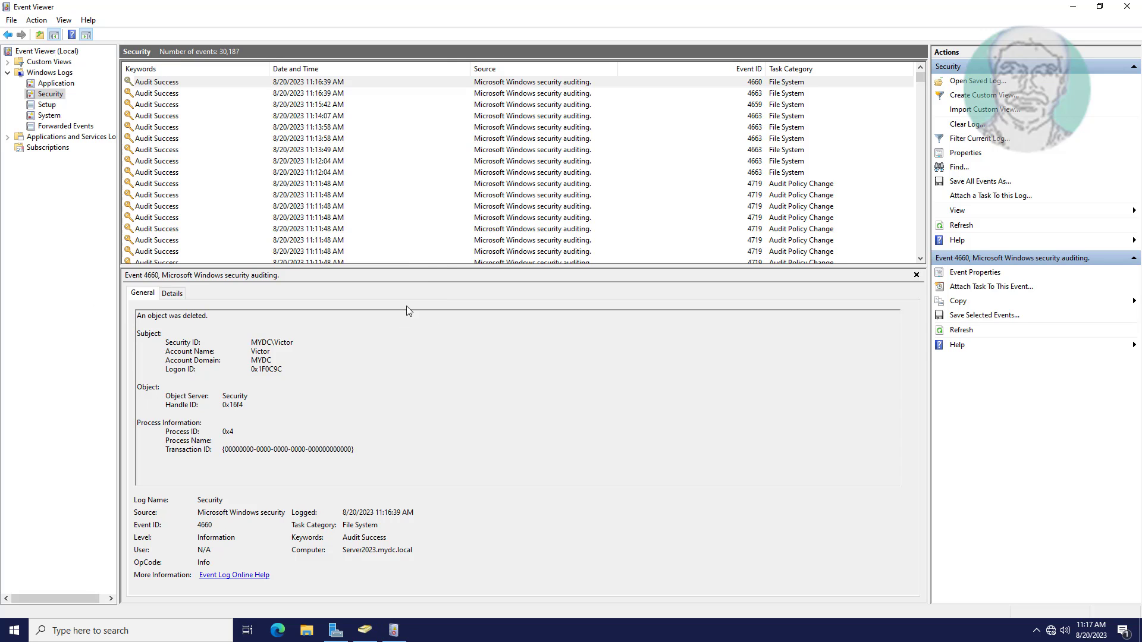
Step: Refresh the Security log, recheck the newest event's general properties, and close Event Viewer
right_click(49, 95)
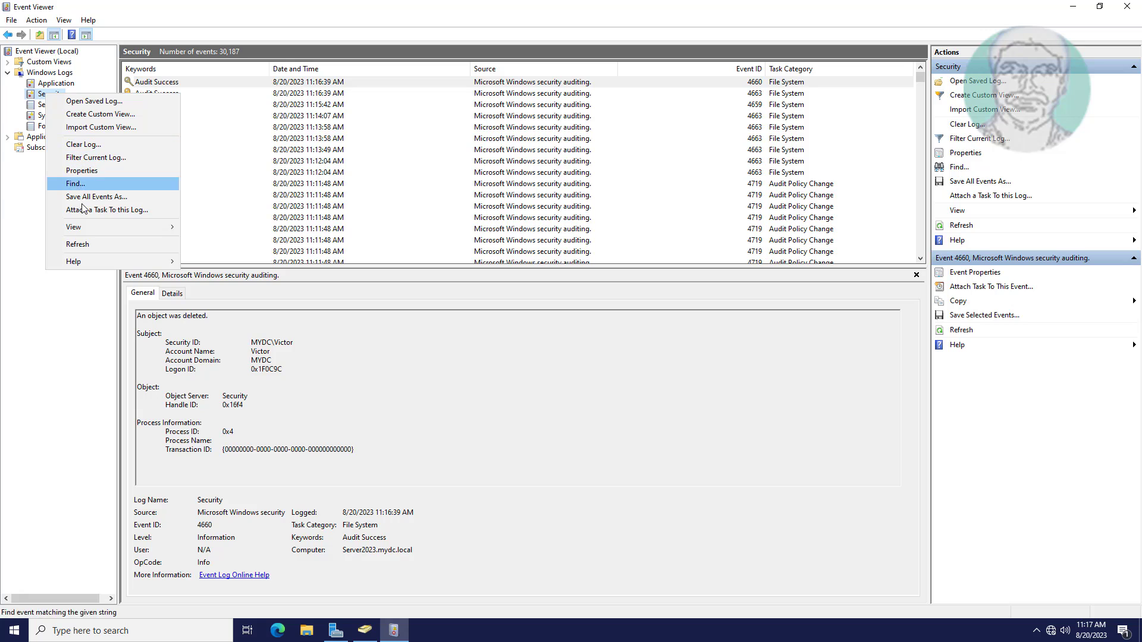
left_click(87, 243)
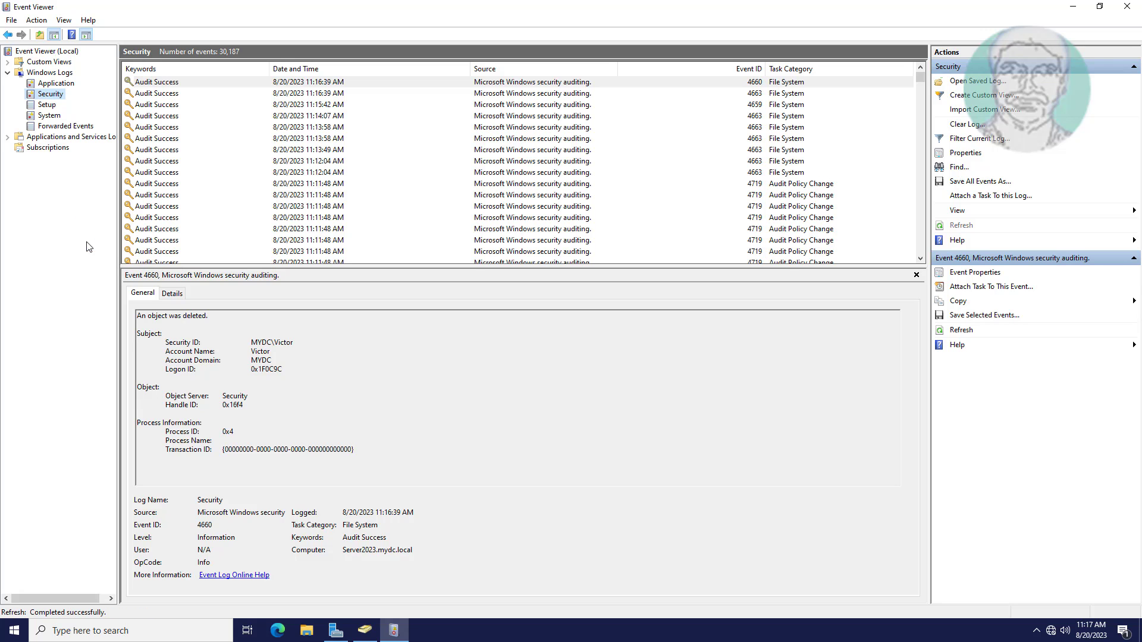
double_click(503, 87)
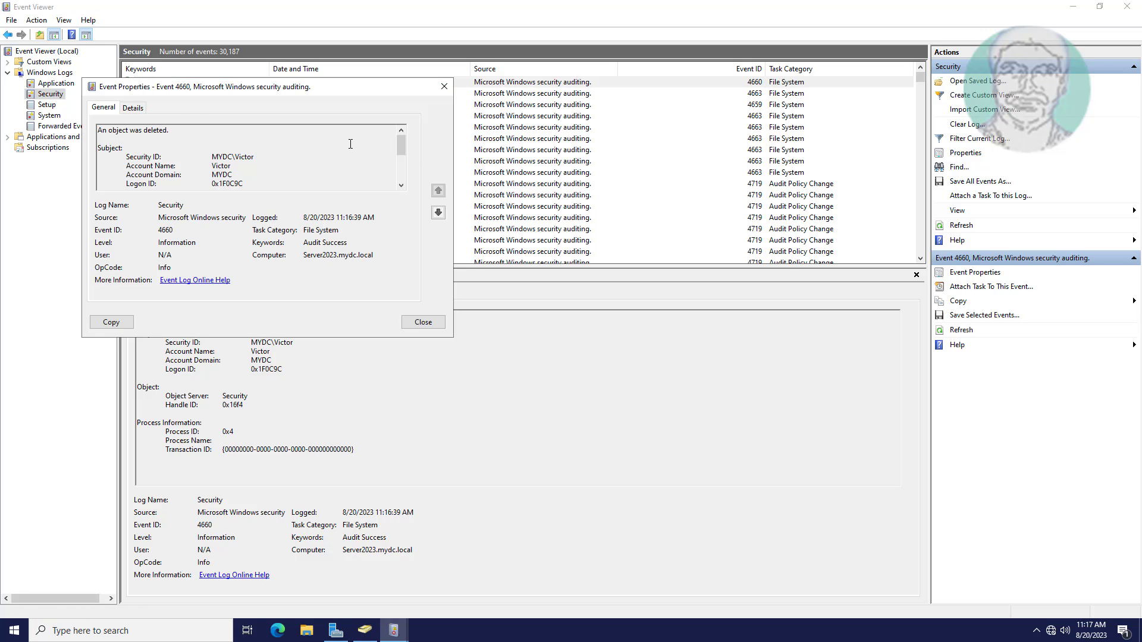
mouse_move(401, 146)
left_mouse_down()
mouse_move(409, 185)
mouse_move(402, 131)
left_mouse_up()
left_click(423, 321)
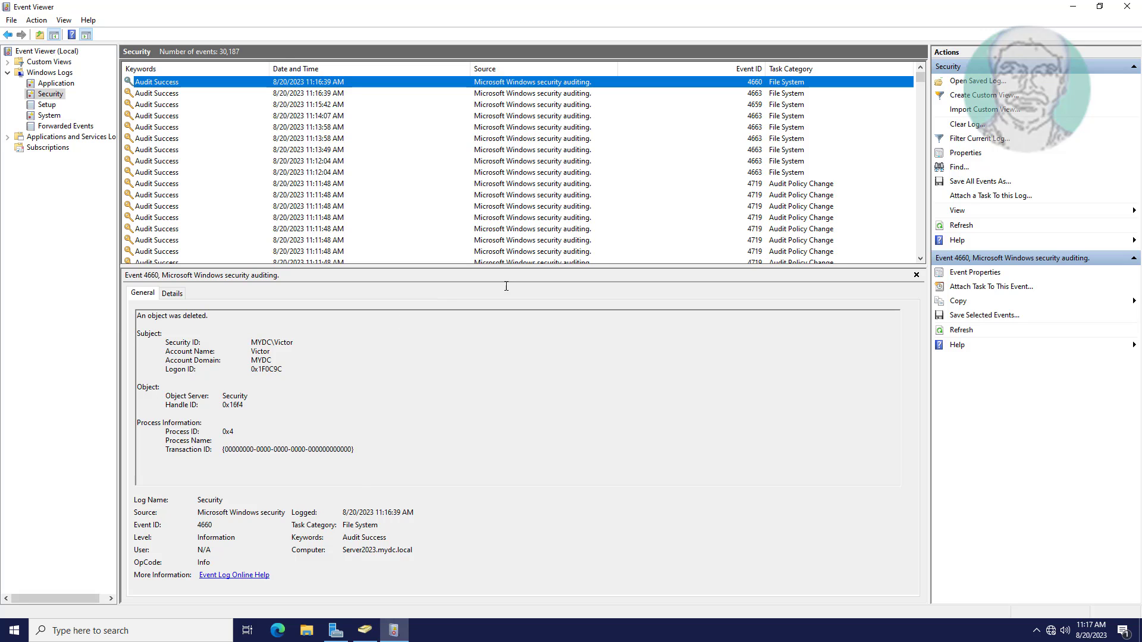
left_click(1126, 7)
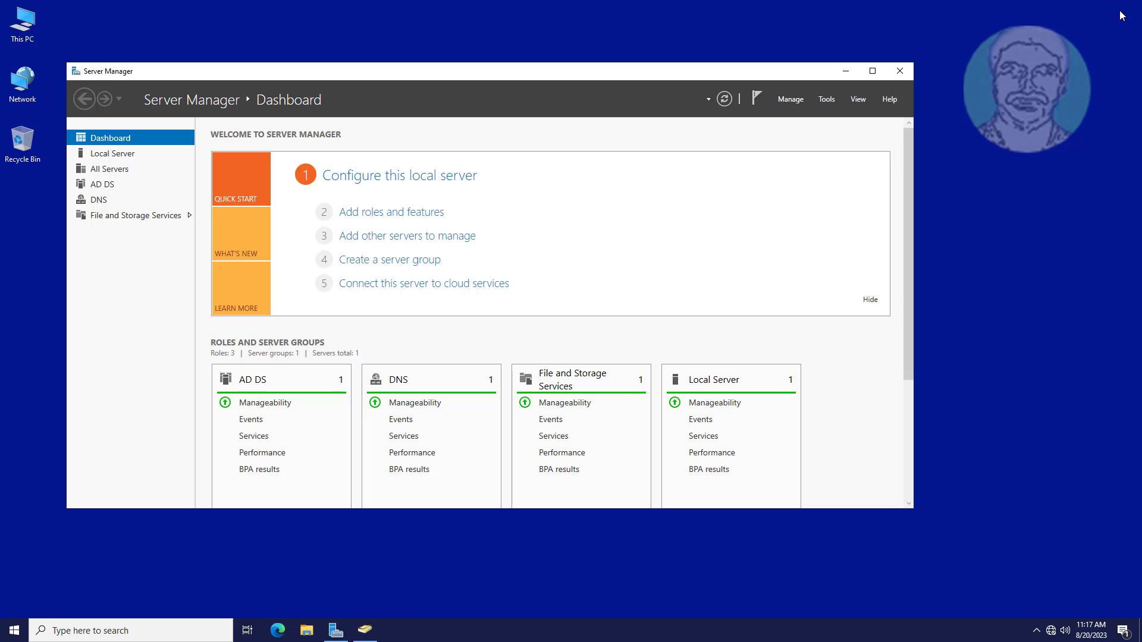